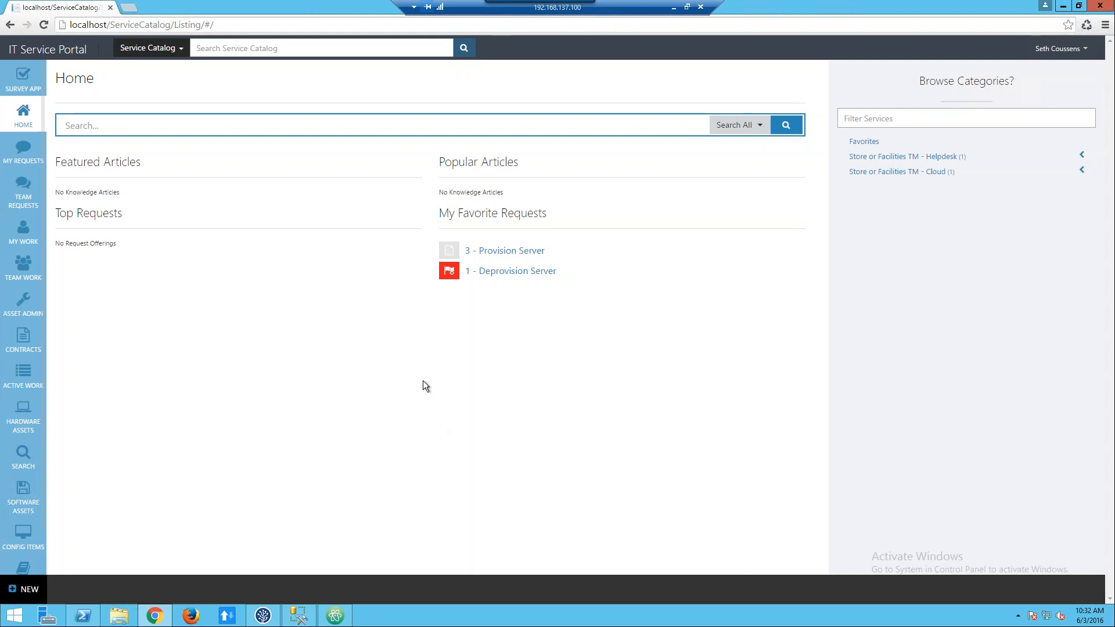
Open the Survey App dashboard and go from its surveys chart to My Surveys.
mouse_move(14, 87)
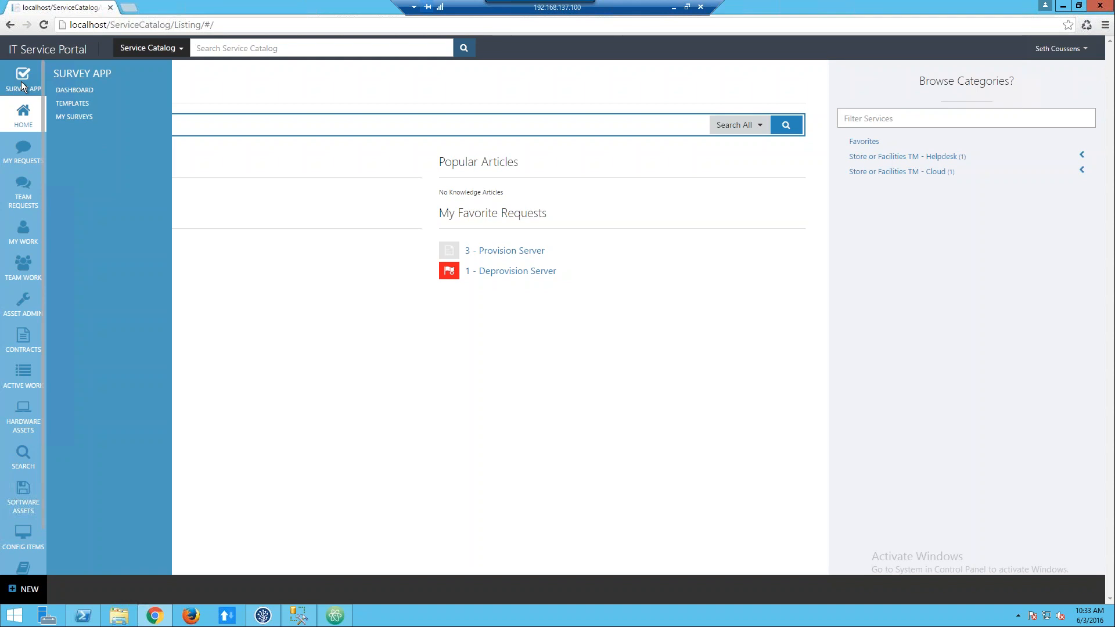
click(67, 91)
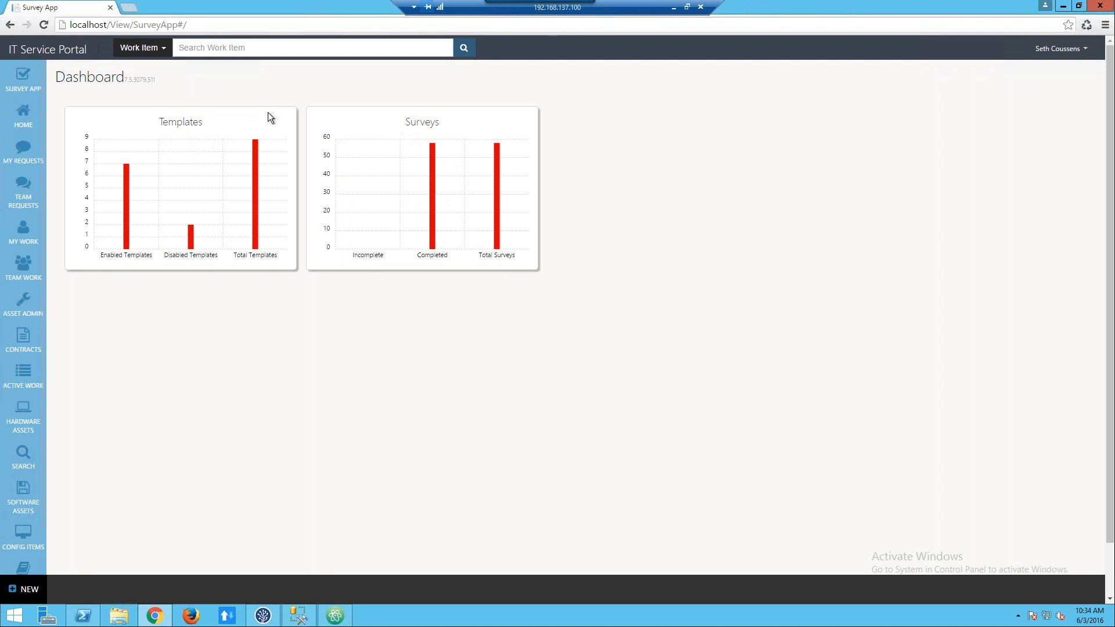
click(472, 128)
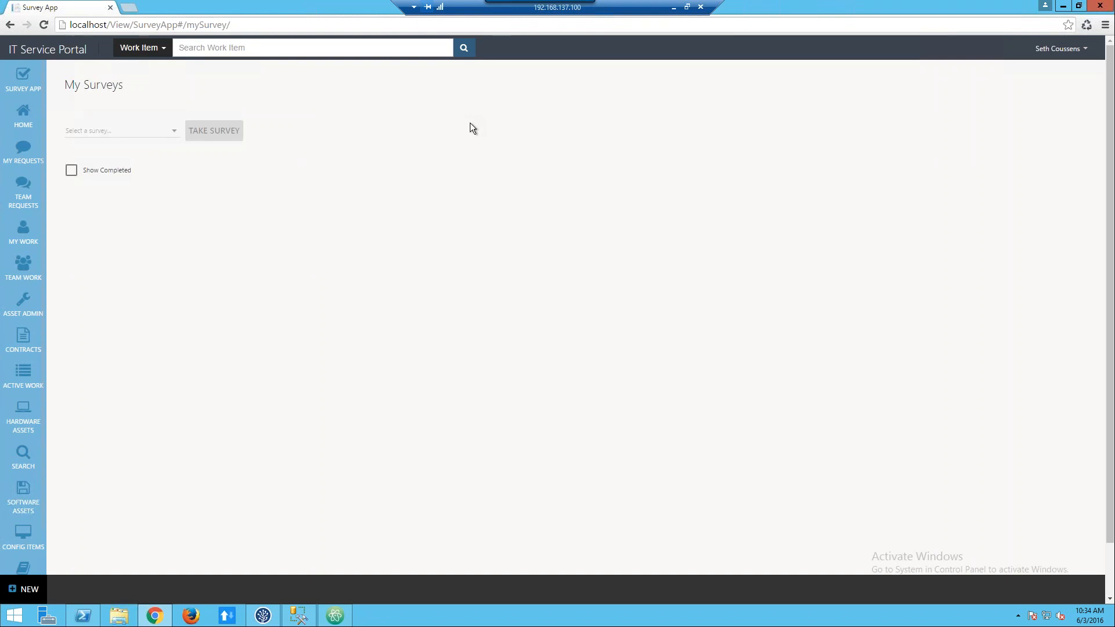
Start taking the "Service Desk: How are we doing?" survey from My Surveys.
click(175, 133)
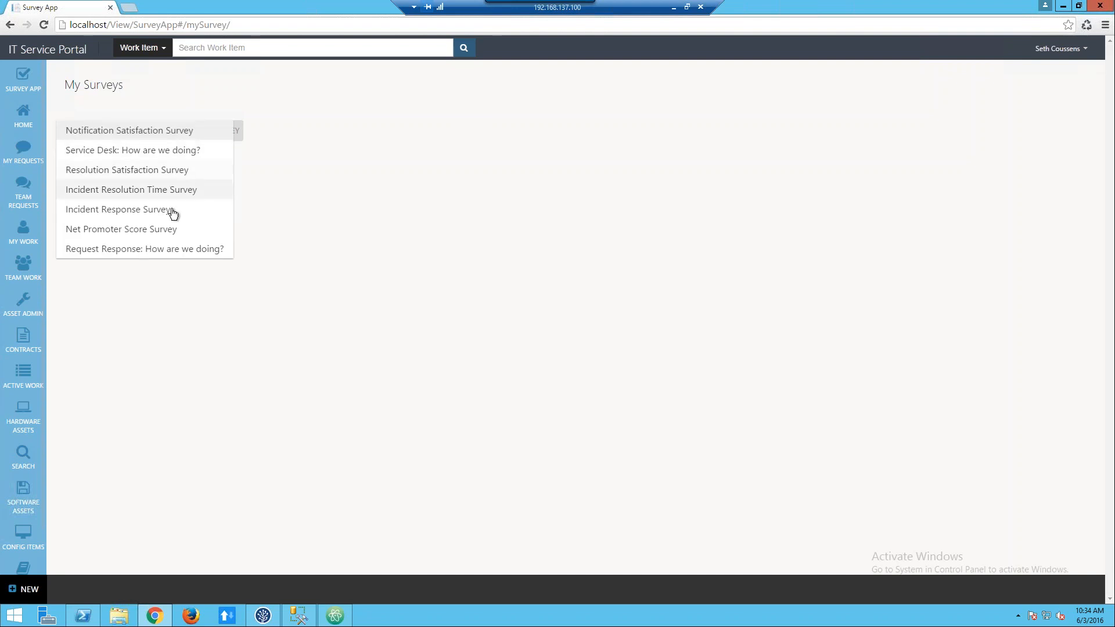
click(190, 156)
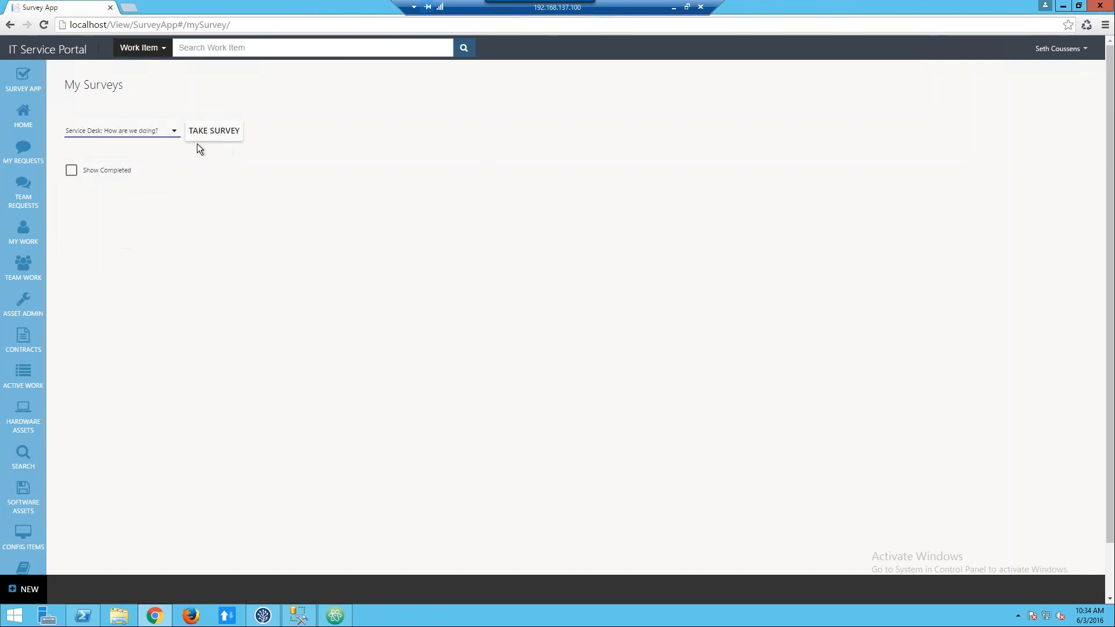
click(209, 134)
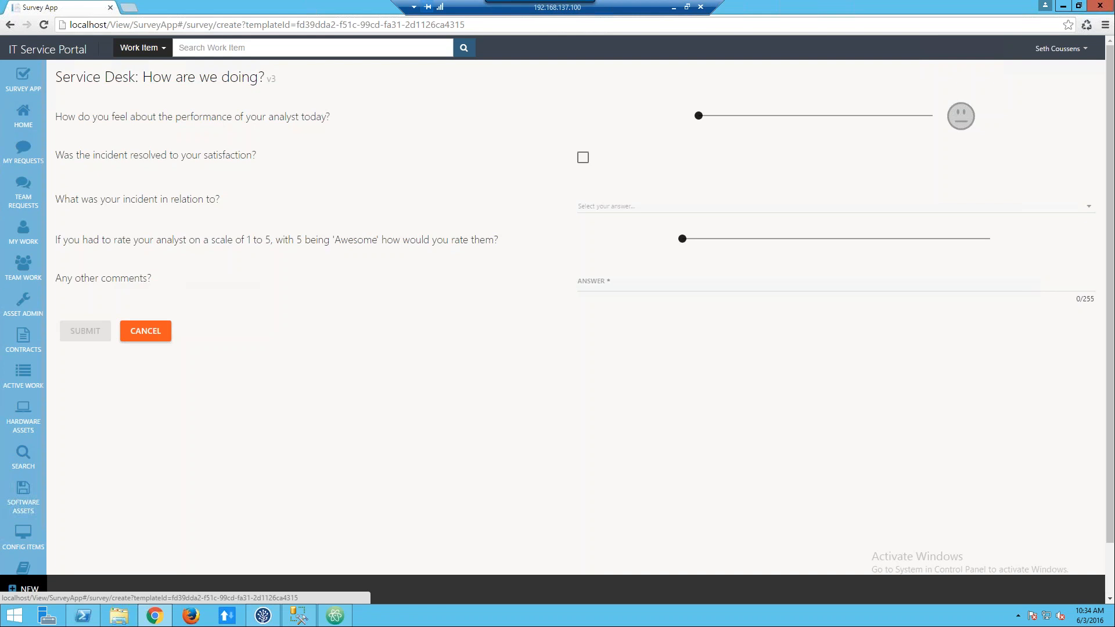
Try different satisfaction levels for the analyst's performance today and settle on a rating of 4.
double_click(271, 79)
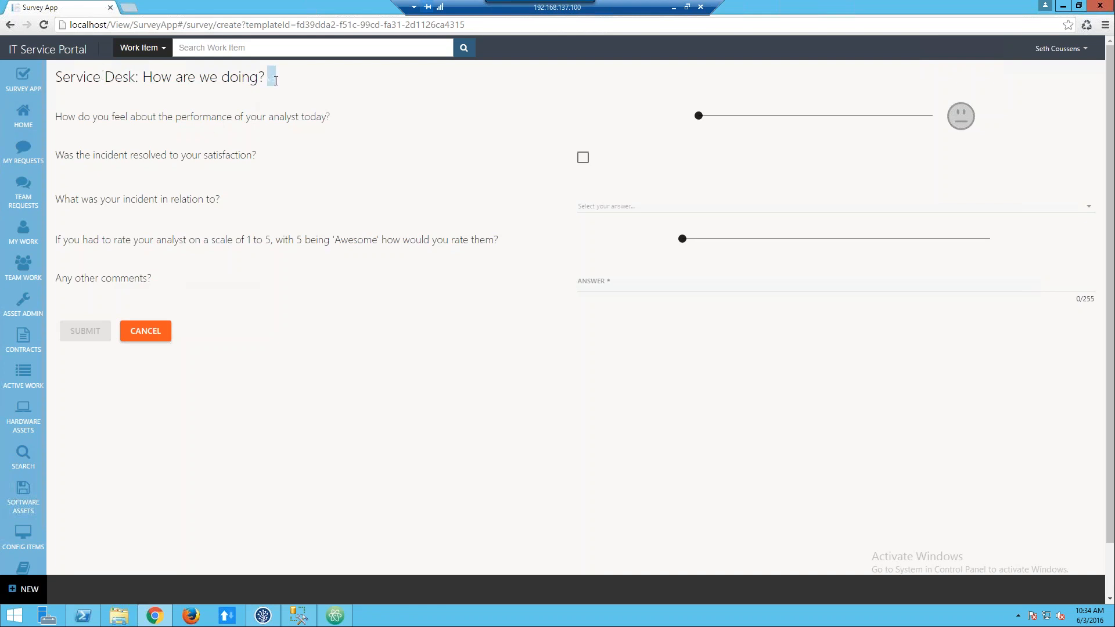
click(287, 85)
drag(701, 120, 720, 121)
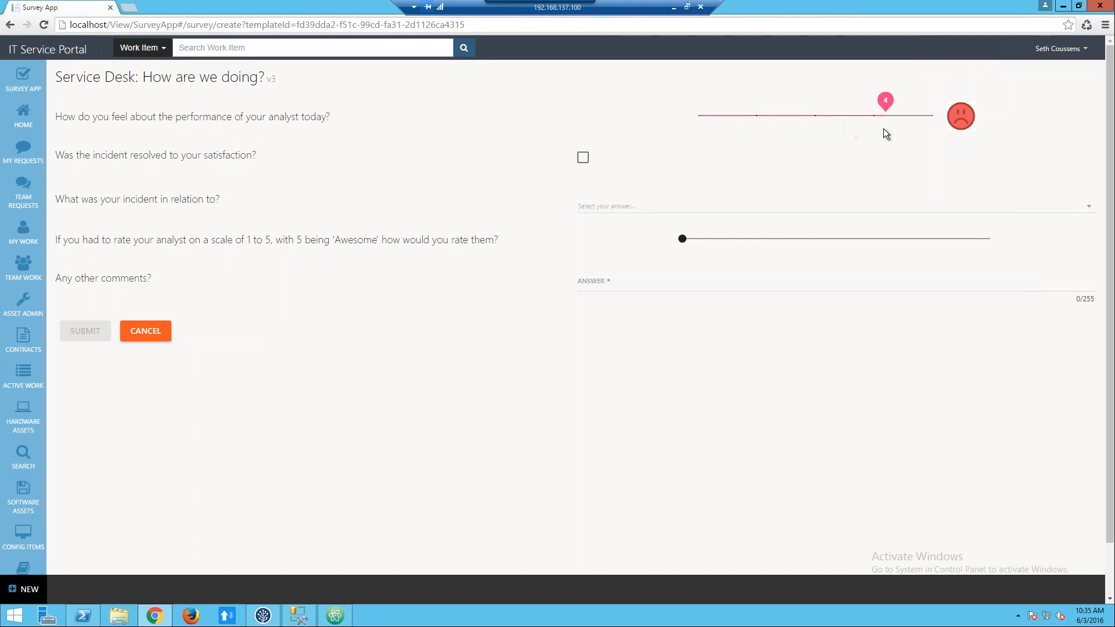
drag(879, 129, 880, 129)
click(927, 115)
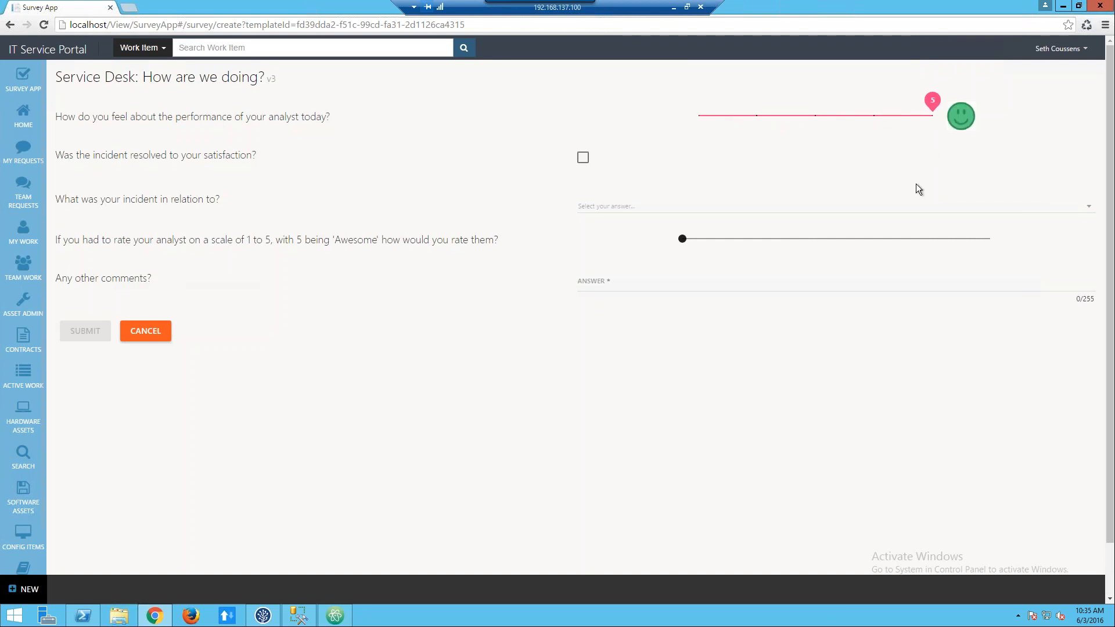
click(889, 116)
click(826, 123)
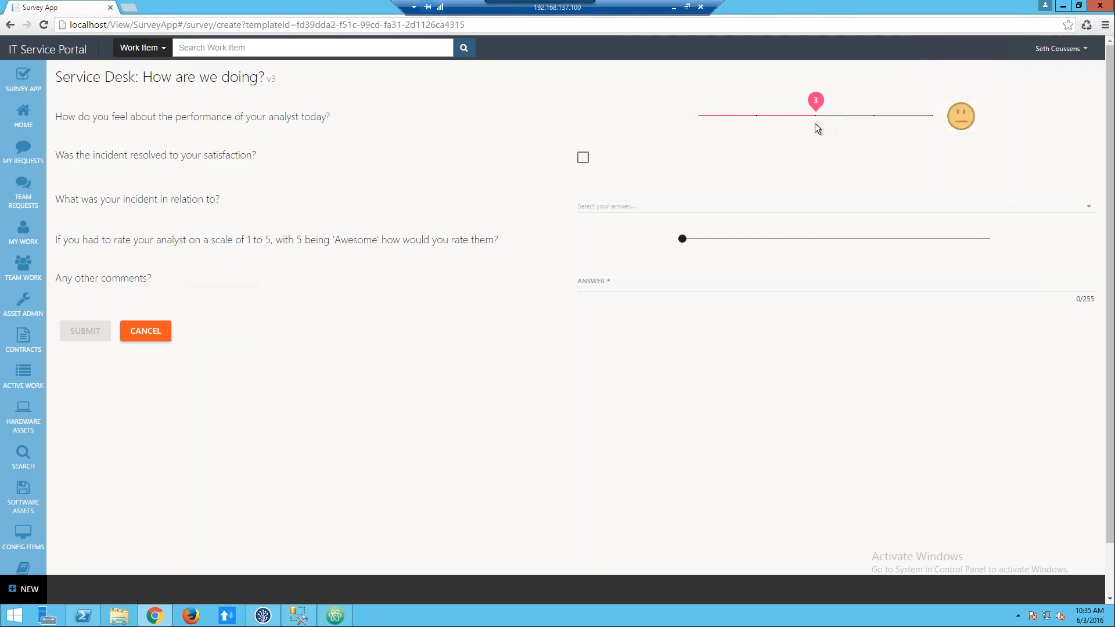
click(771, 114)
click(718, 110)
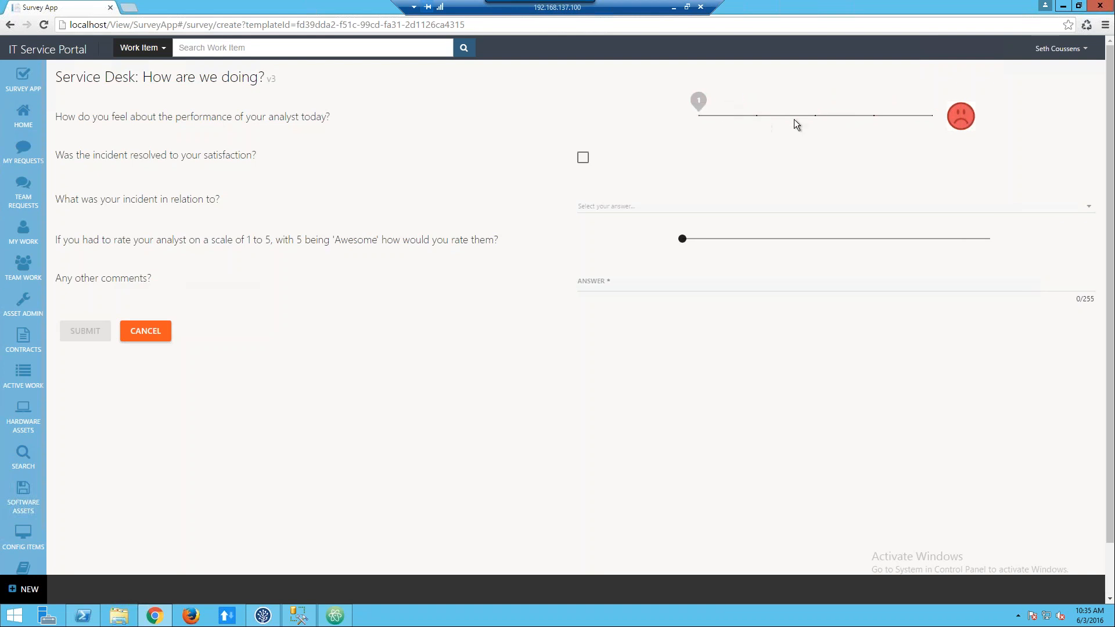
click(813, 114)
click(858, 118)
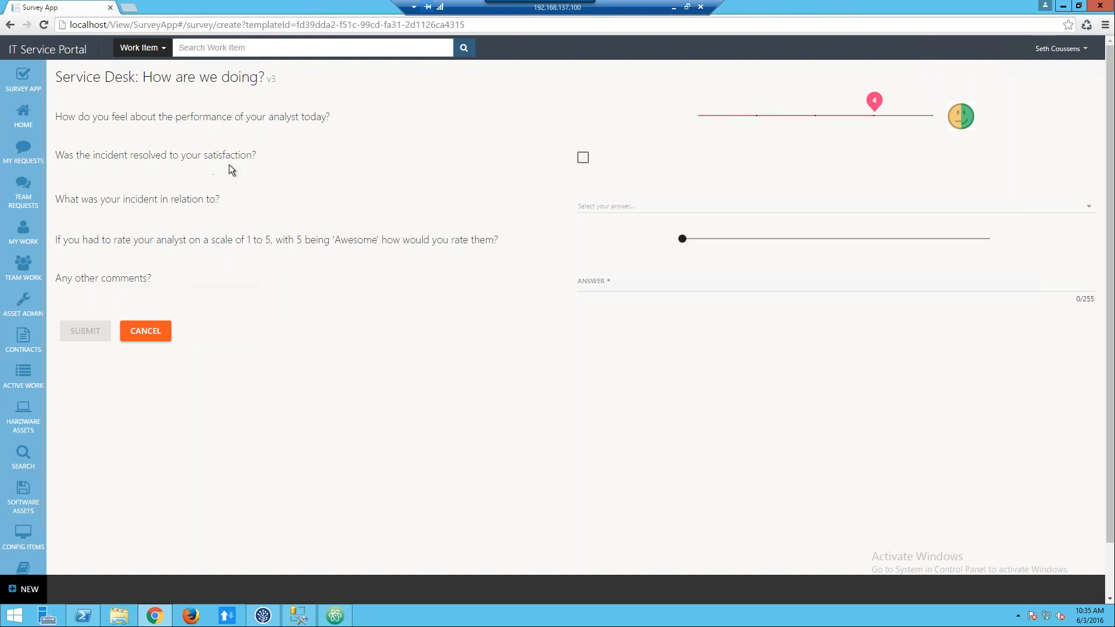
Mark the incident as resolved to satisfaction and choose Software as what it was in relation to.
click(584, 158)
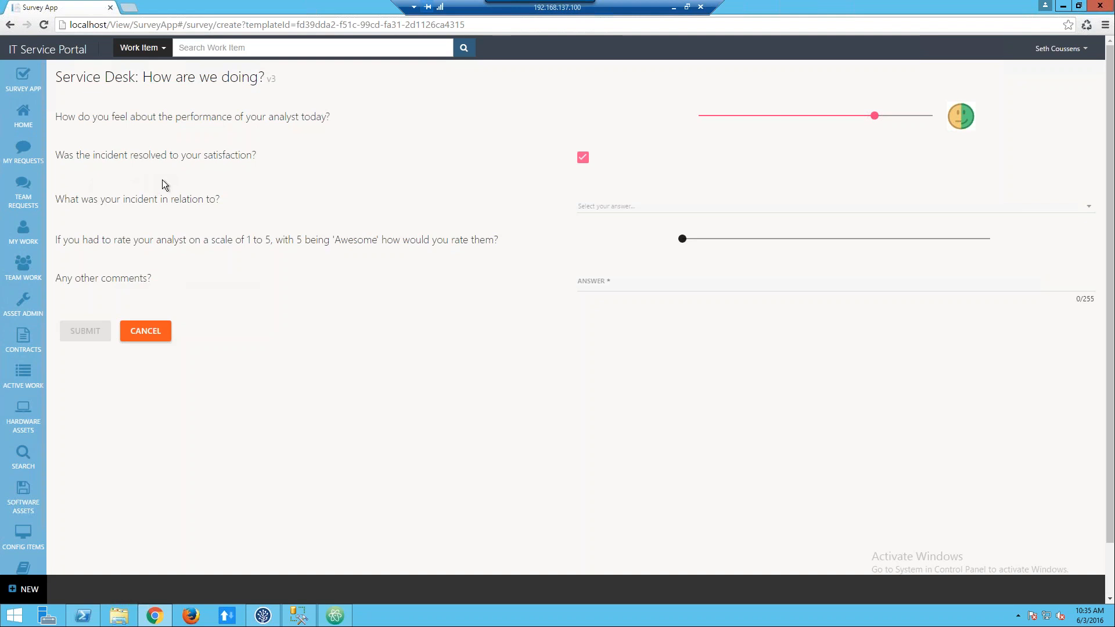
click(662, 206)
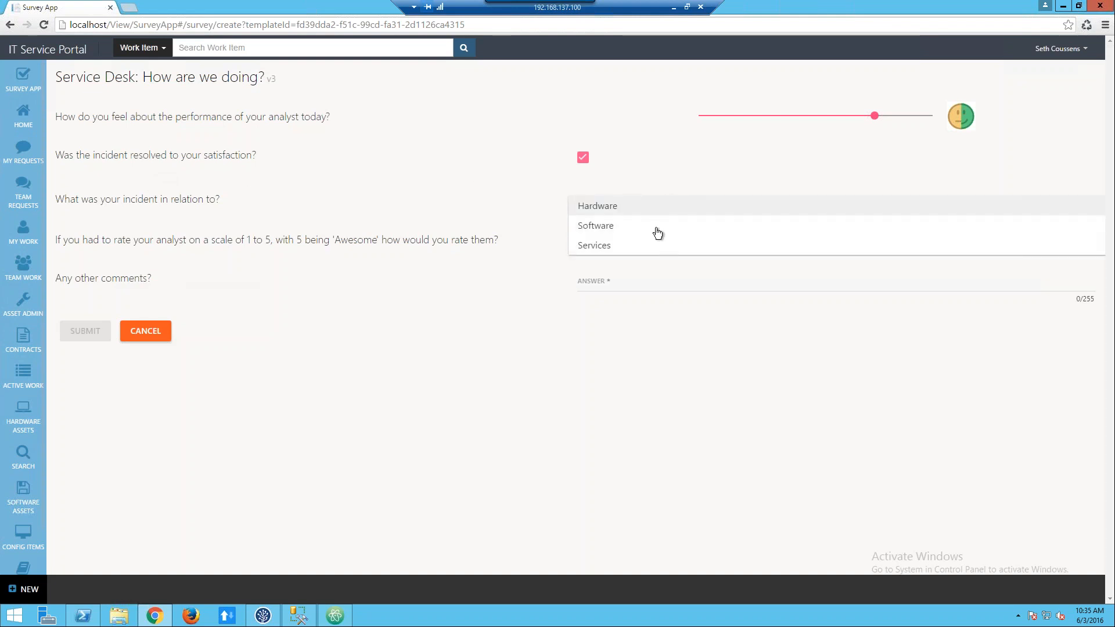
click(609, 227)
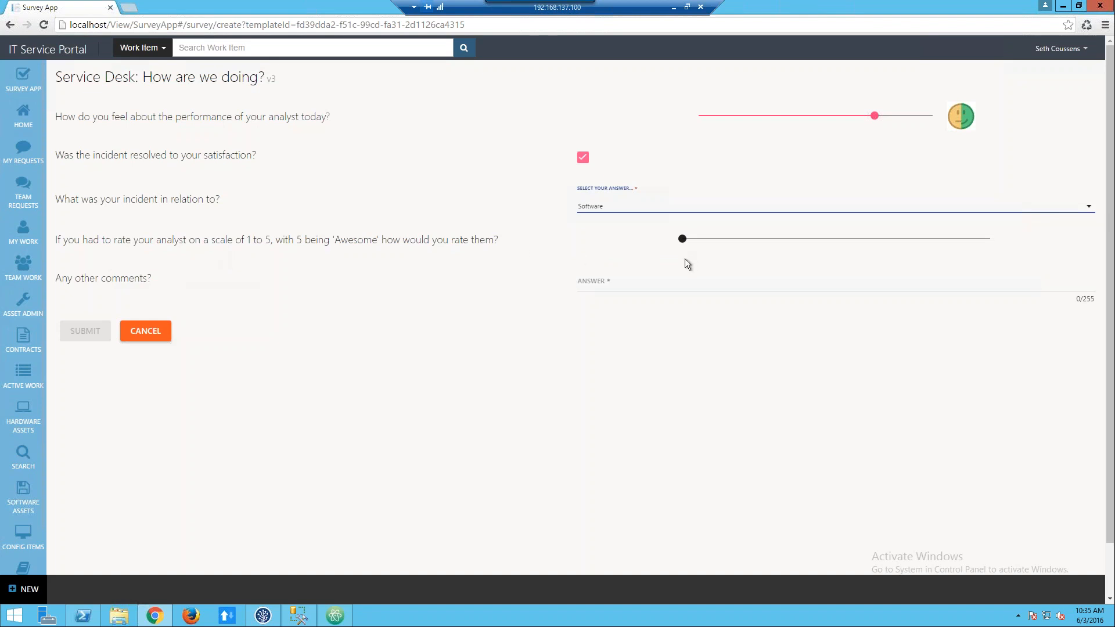
Rate the analyst 4 on the 1 to 5 scale.
click(766, 242)
click(708, 241)
drag(742, 236, 848, 233)
click(913, 238)
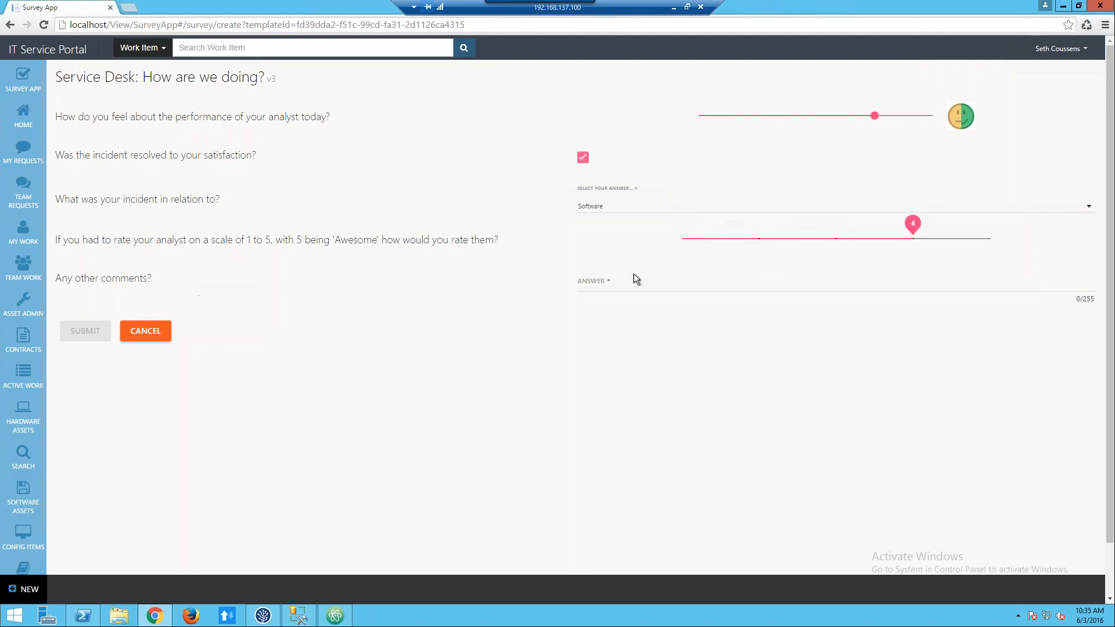
Enter "No other comments today" as the answer to any other comments and submit the survey.
click(609, 284)
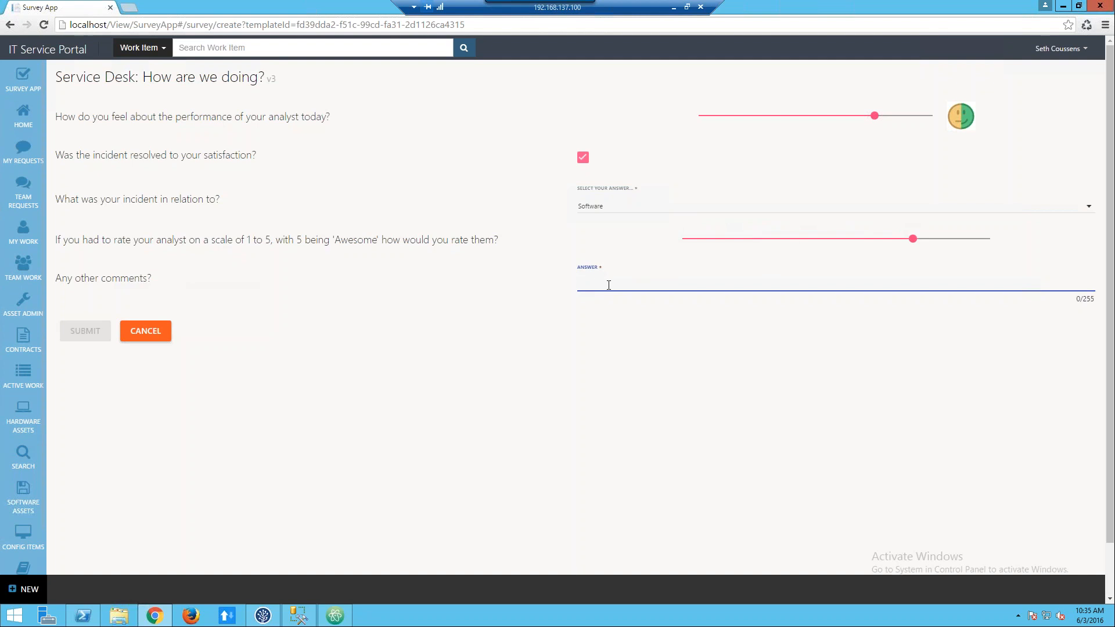
text(No other co)
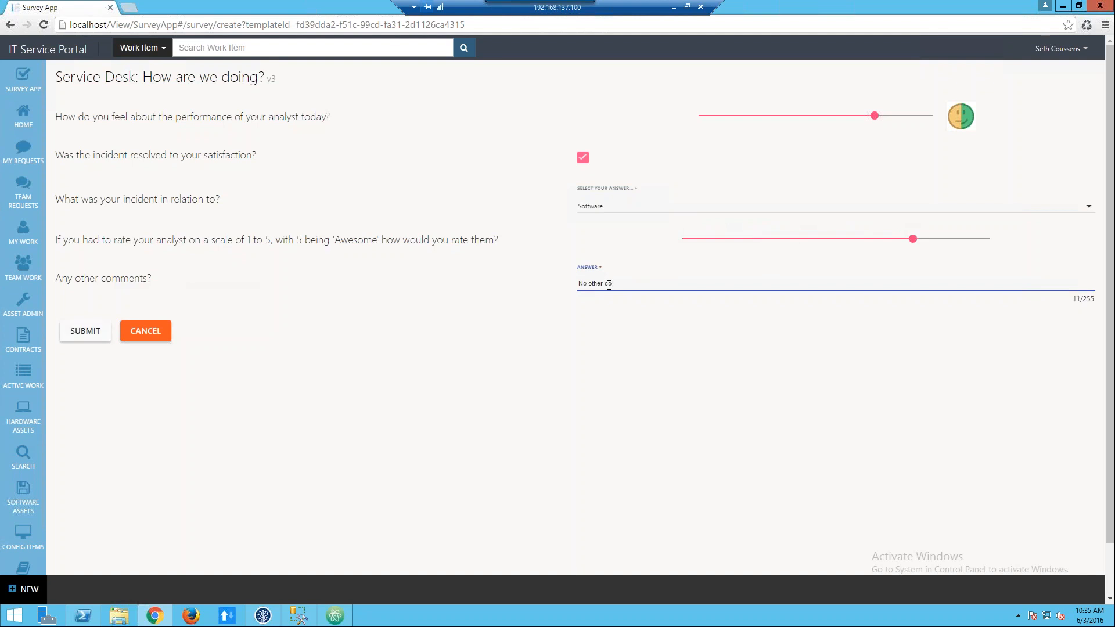
text(mments today.)
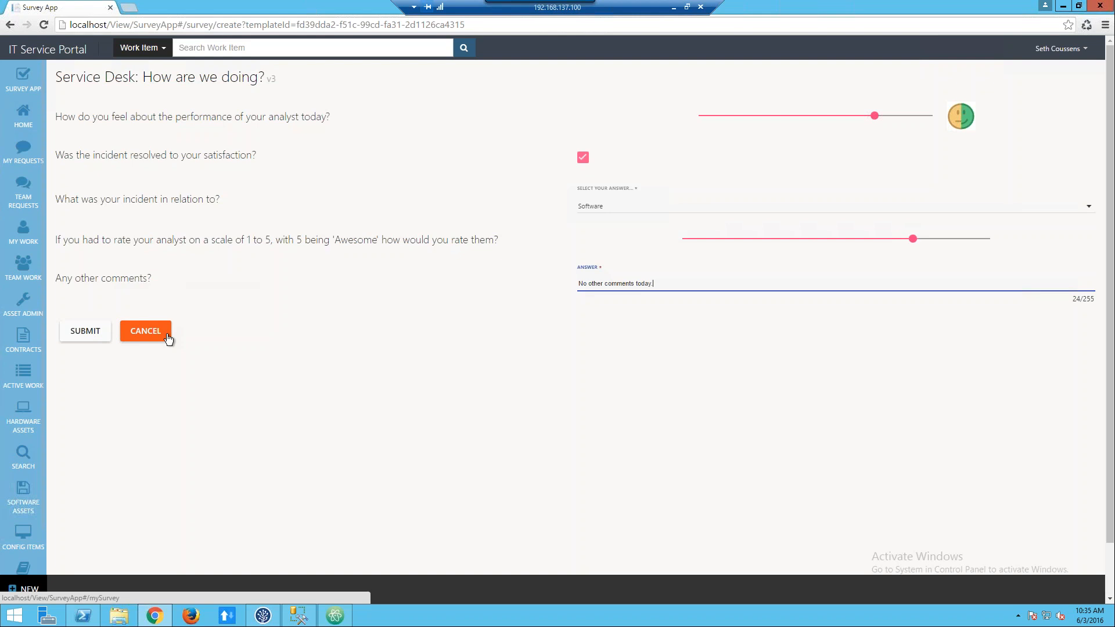
click(88, 332)
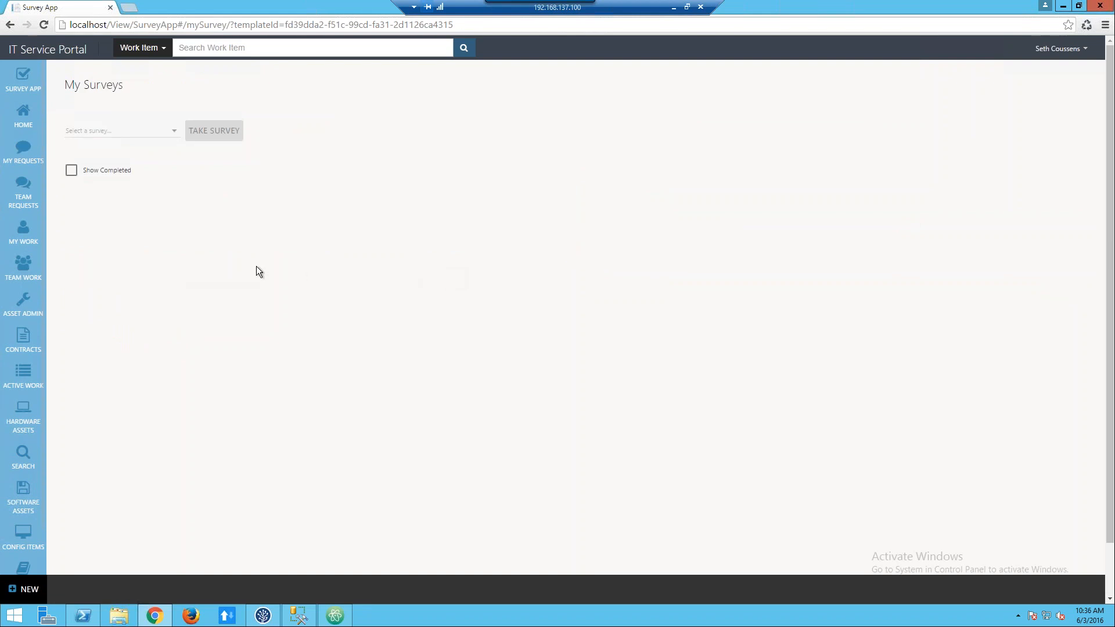
Show the completed surveys in My Surveys and look through them.
click(71, 172)
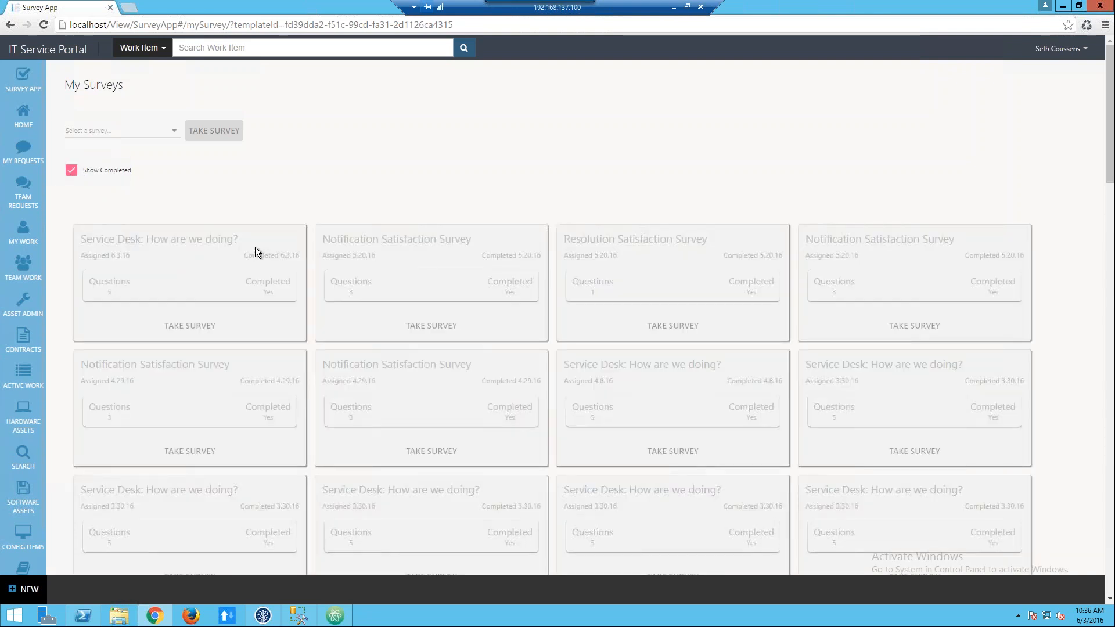
scroll(255, 250, down, 6)
scroll(255, 250, down, 10)
scroll(255, 250, down, 7)
scroll(690, 289, up, 20)
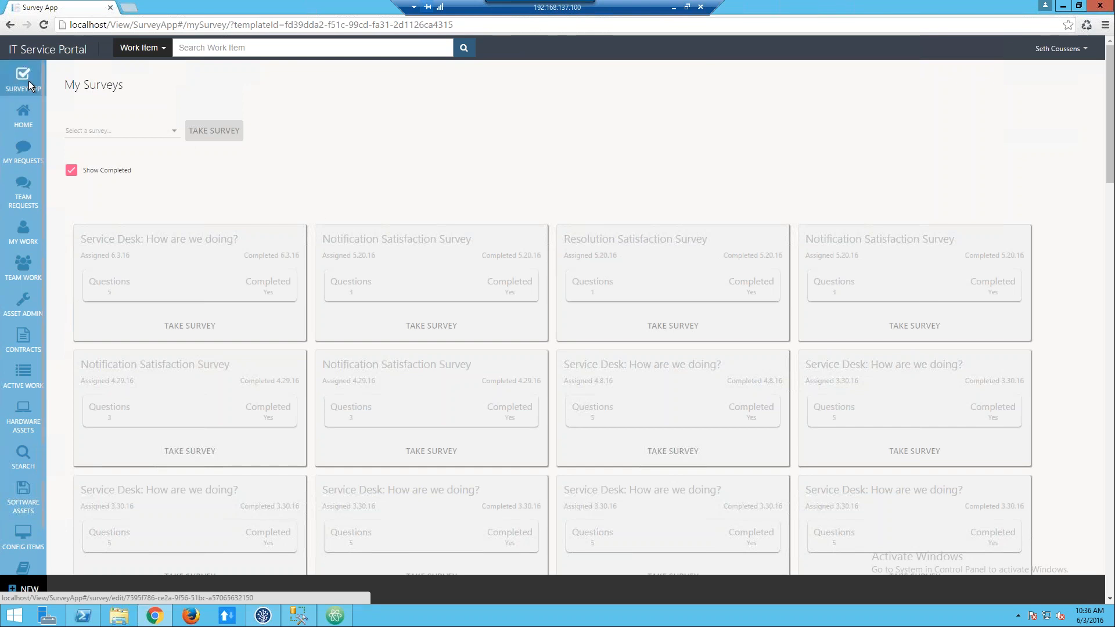
Open the survey templates, view the disabled ones, and return to the enabled ones.
mouse_move(29, 82)
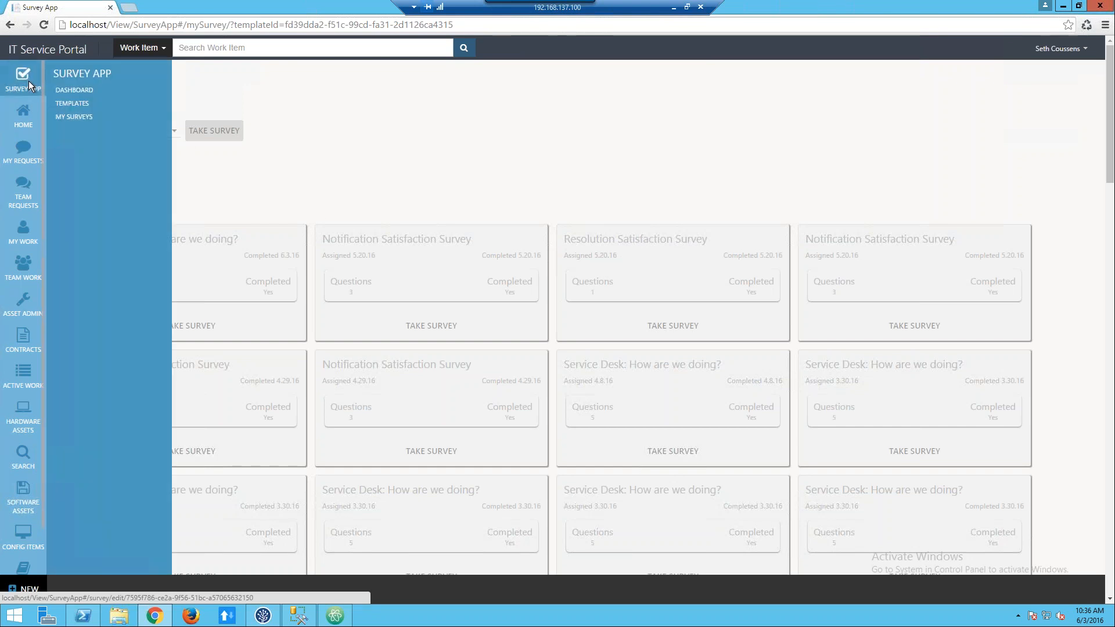
click(78, 104)
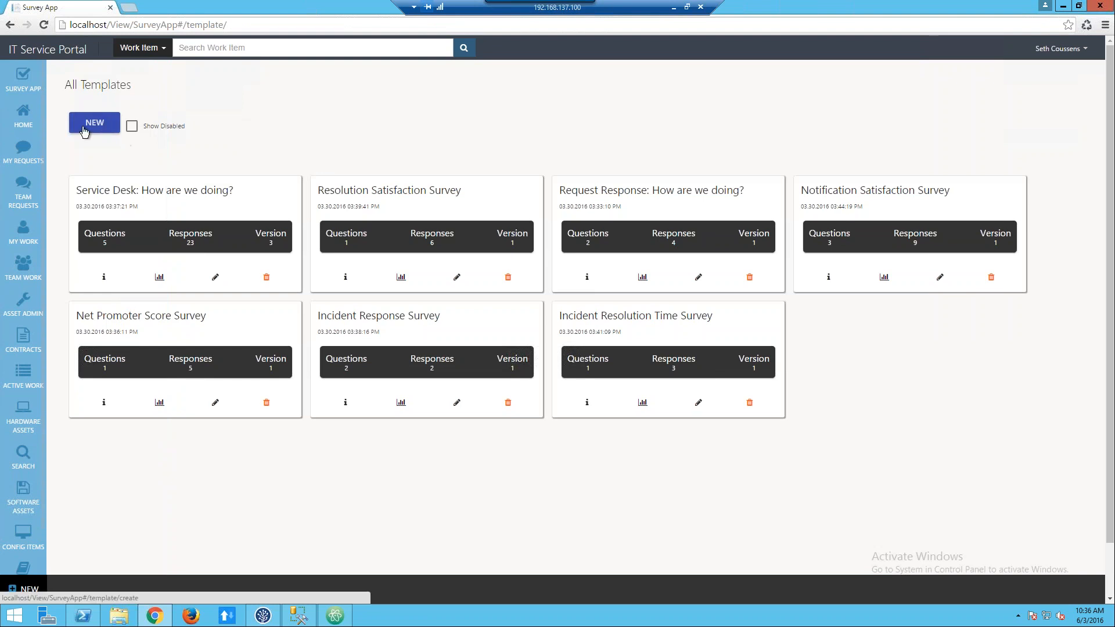
click(132, 127)
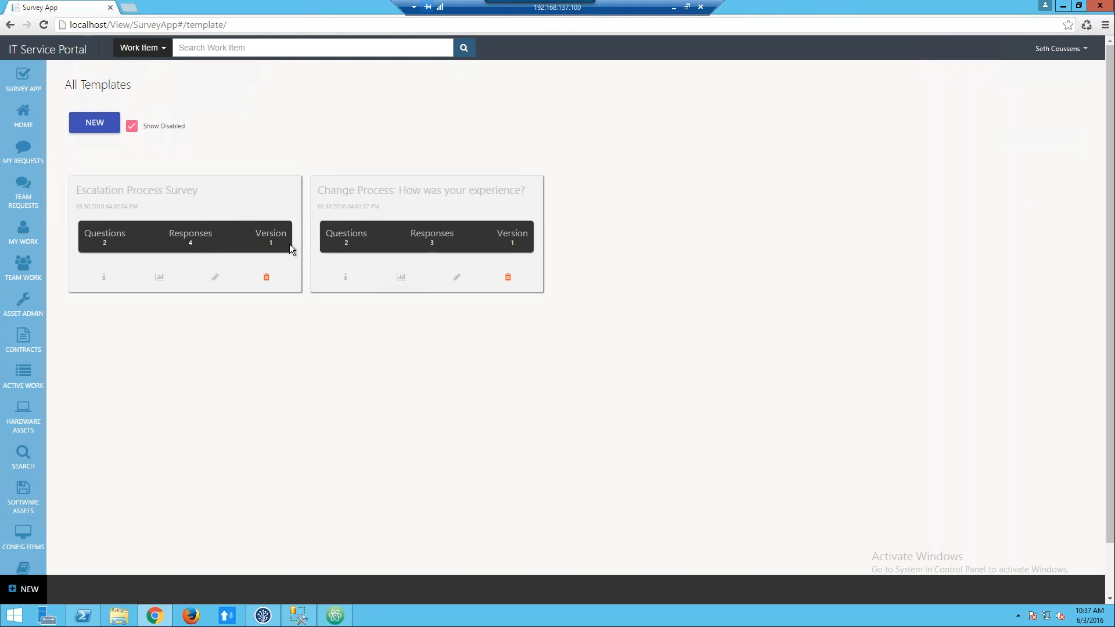
click(134, 132)
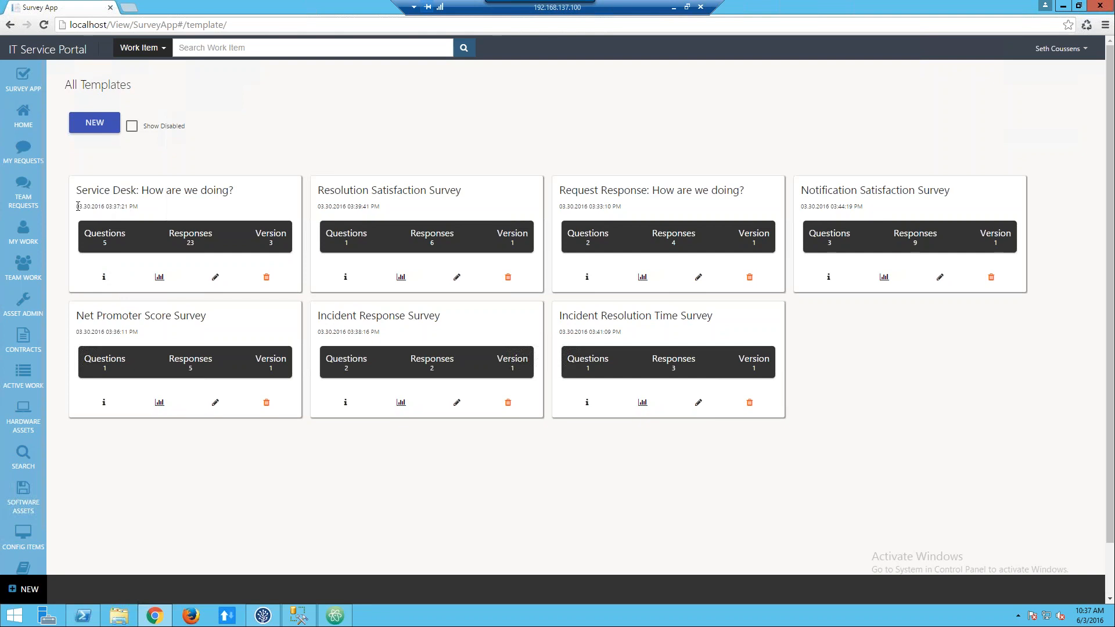
Open the "Service Desk: How are we doing?" template for editing and go to its title.
triple_click(107, 207)
click(161, 212)
click(221, 282)
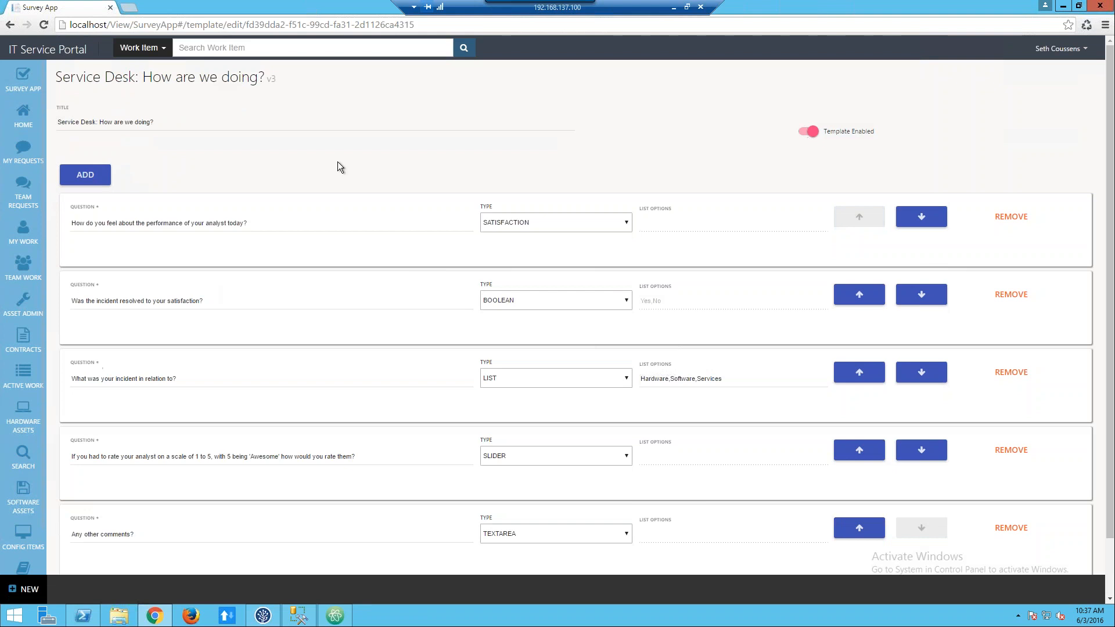
click(174, 124)
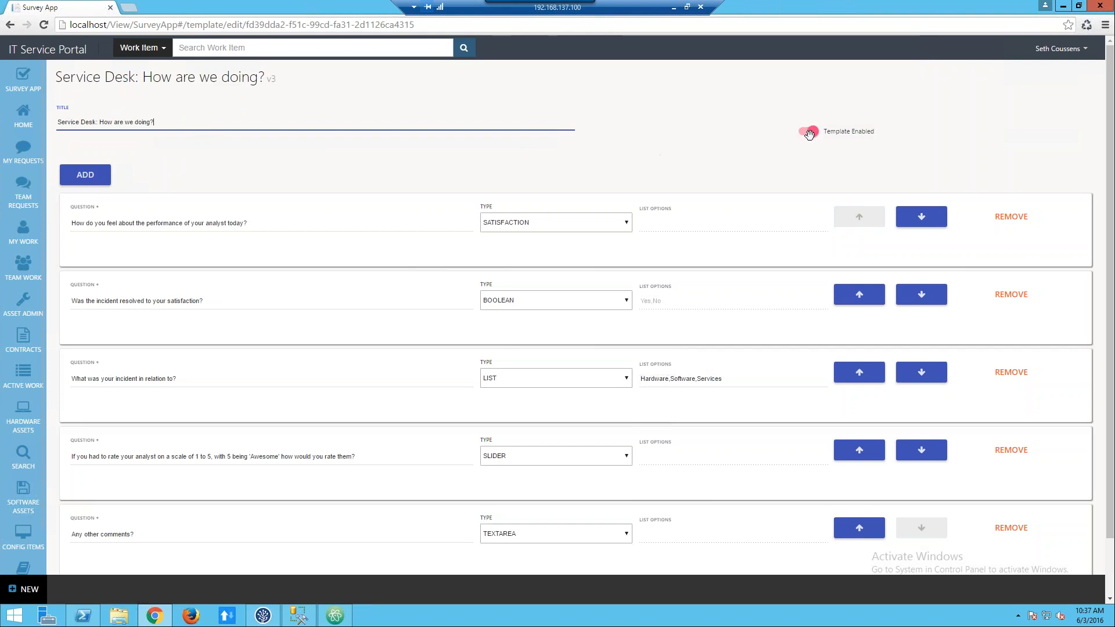
Try reordering the first two template questions by moving the incident resolution question up and back down, twice.
scroll(584, 161, down, 1)
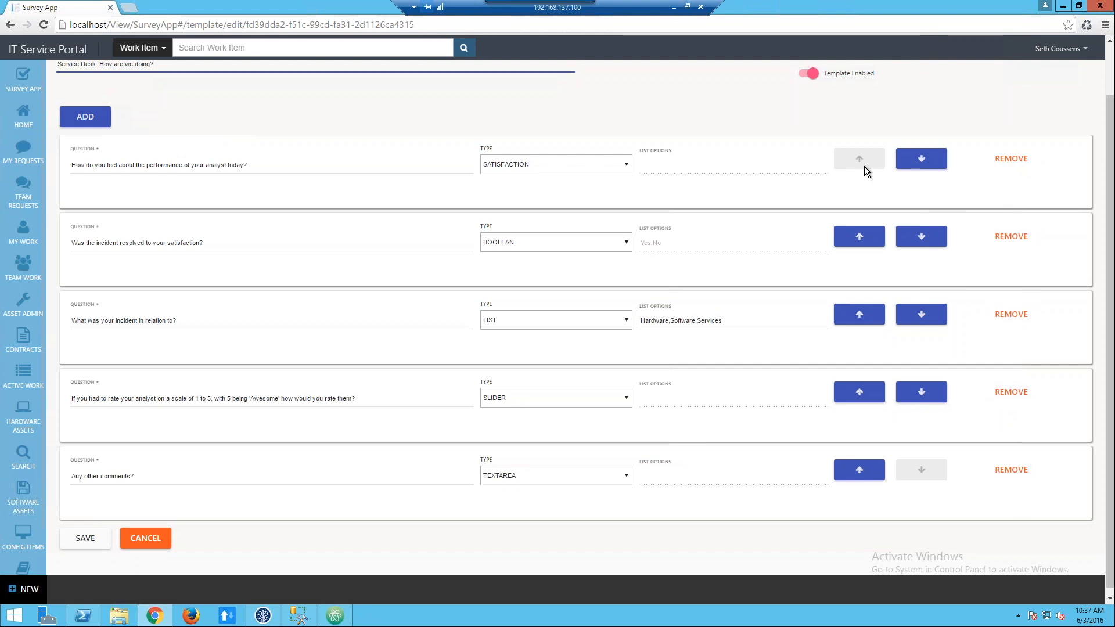
click(871, 236)
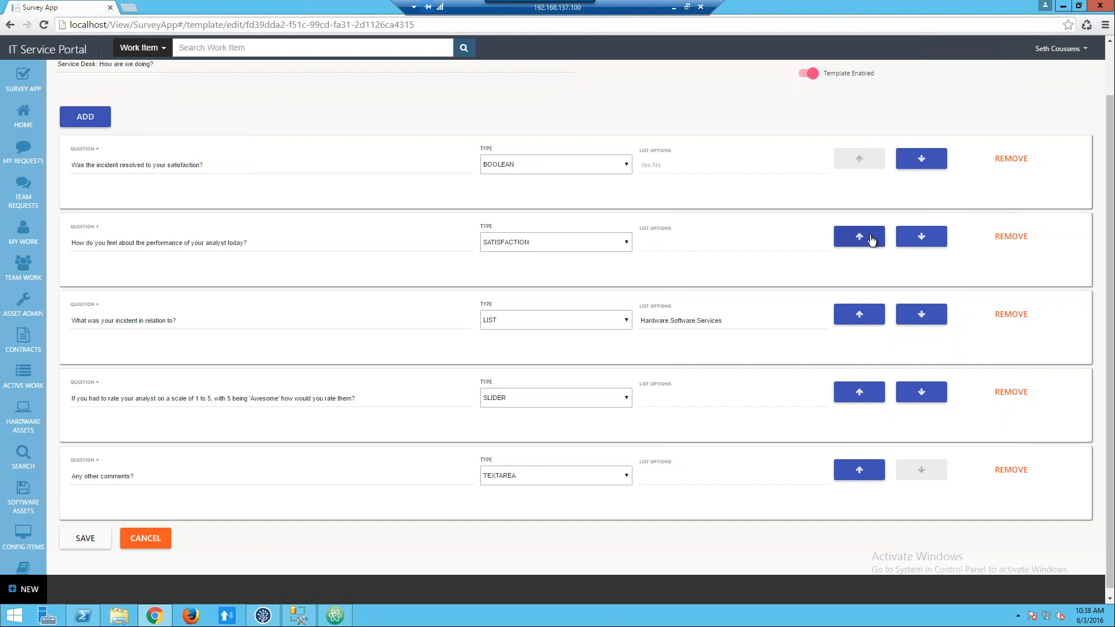
click(922, 155)
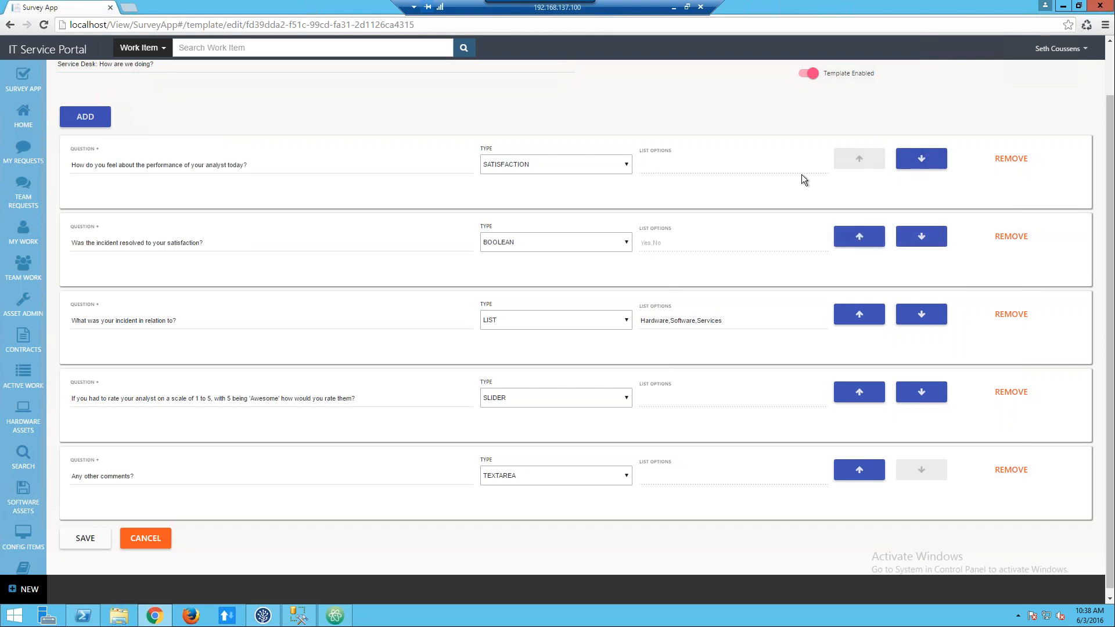
click(860, 238)
click(924, 162)
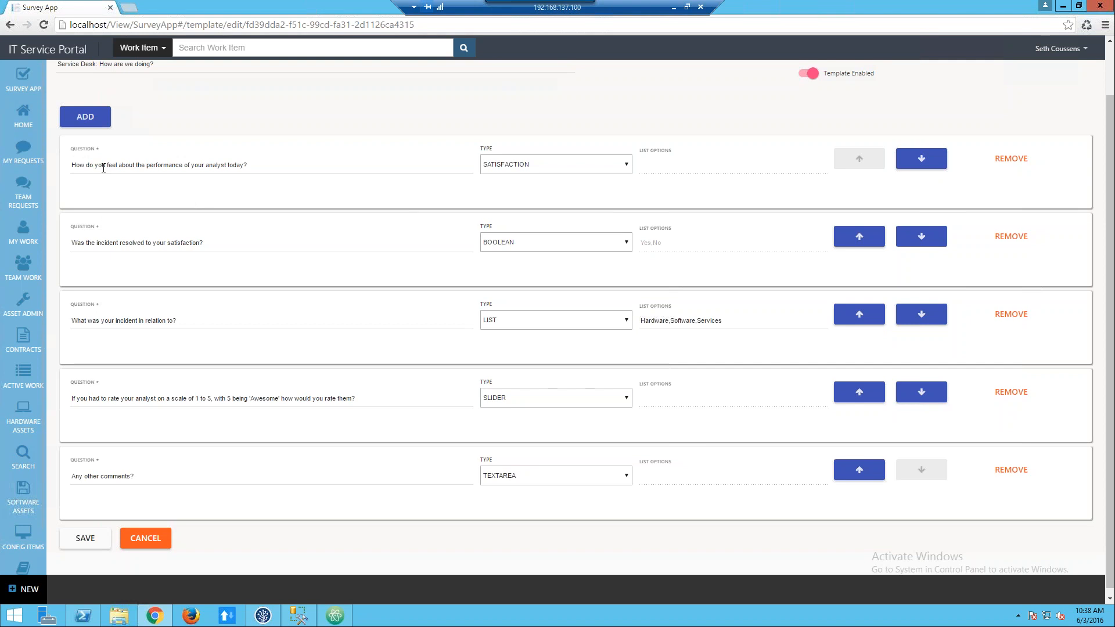
Examine the first question's text and the answer types available for it.
drag(262, 167, 63, 168)
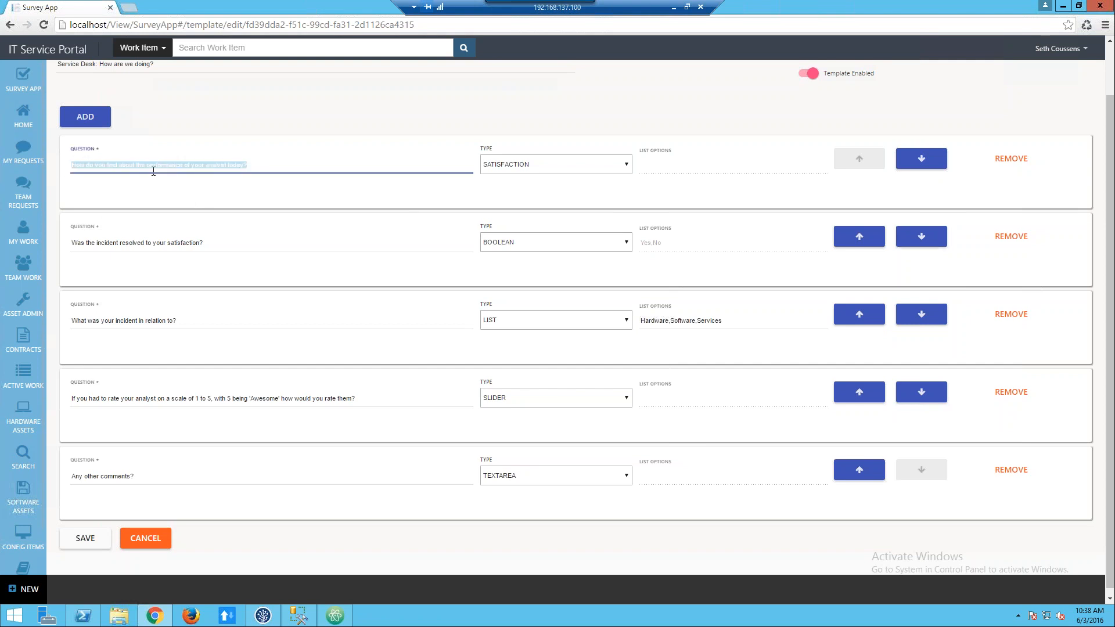
click(261, 167)
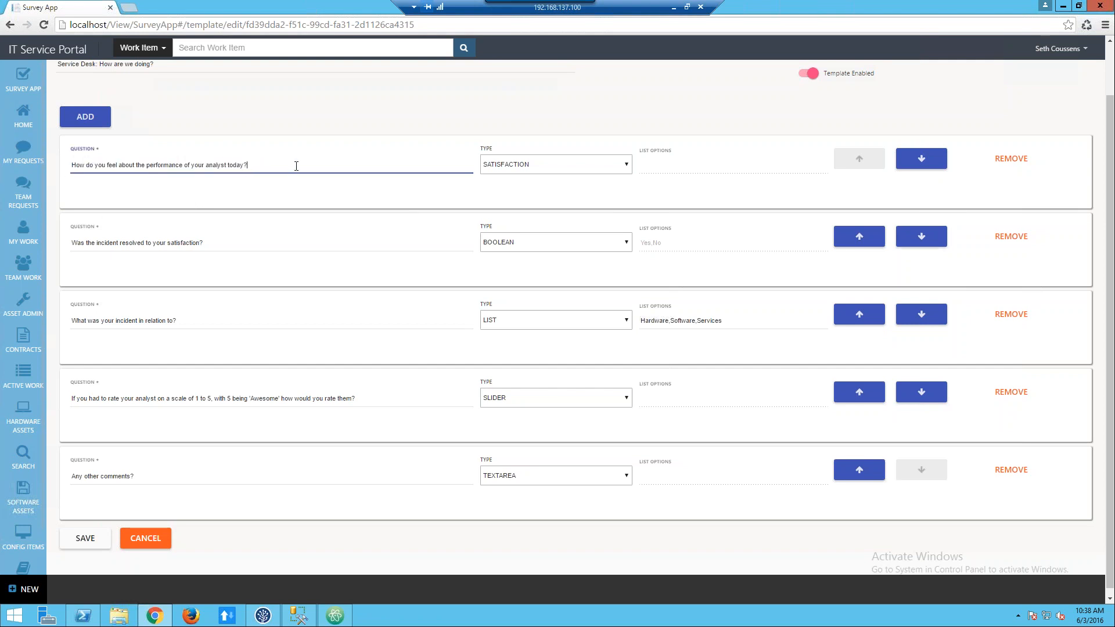
click(604, 164)
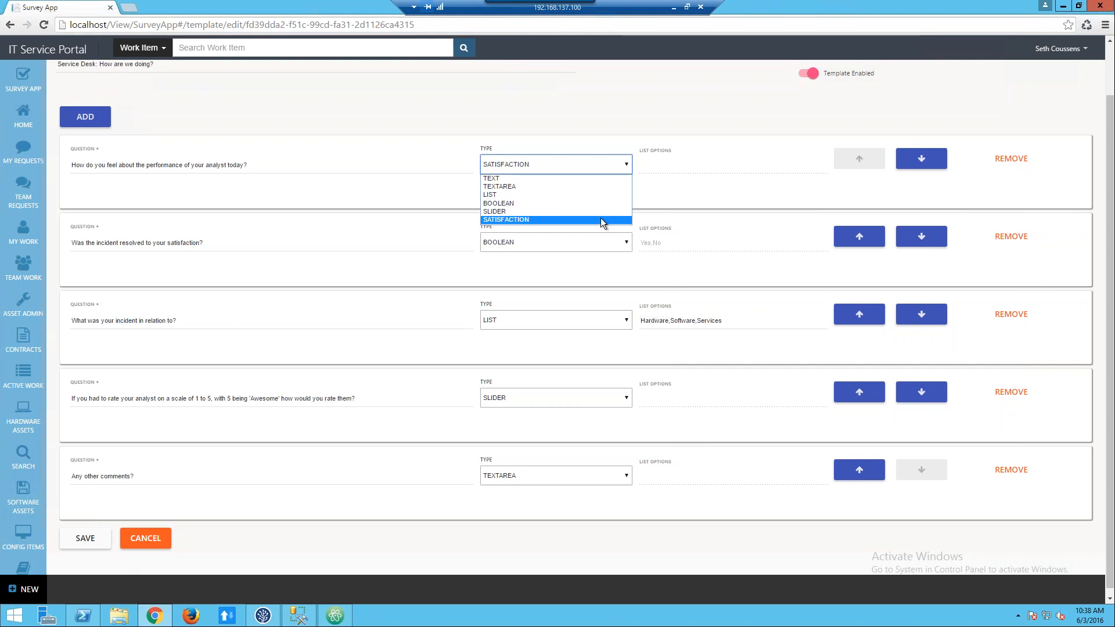
click(737, 185)
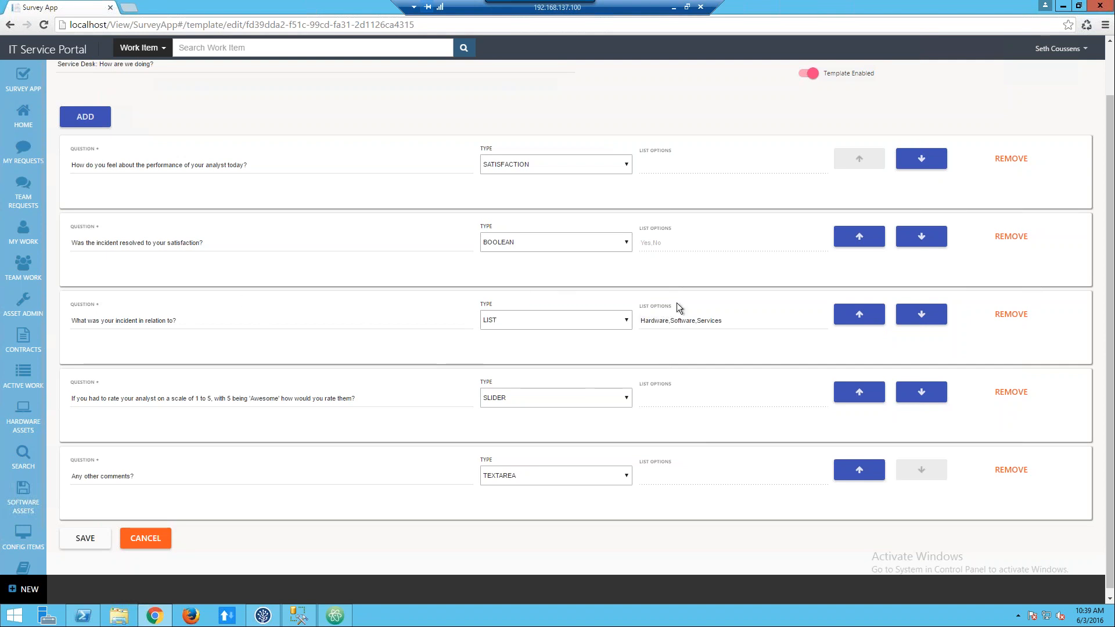
Try switching the "What was your incident in relation to?" question to TEXT and back to LIST.
click(595, 322)
click(577, 335)
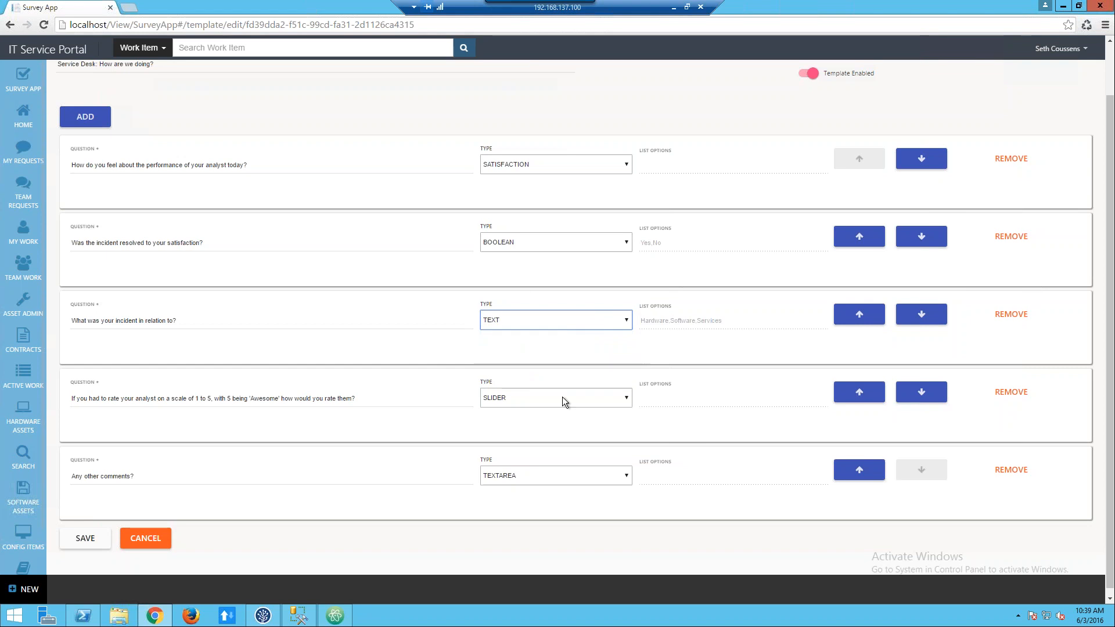
click(626, 321)
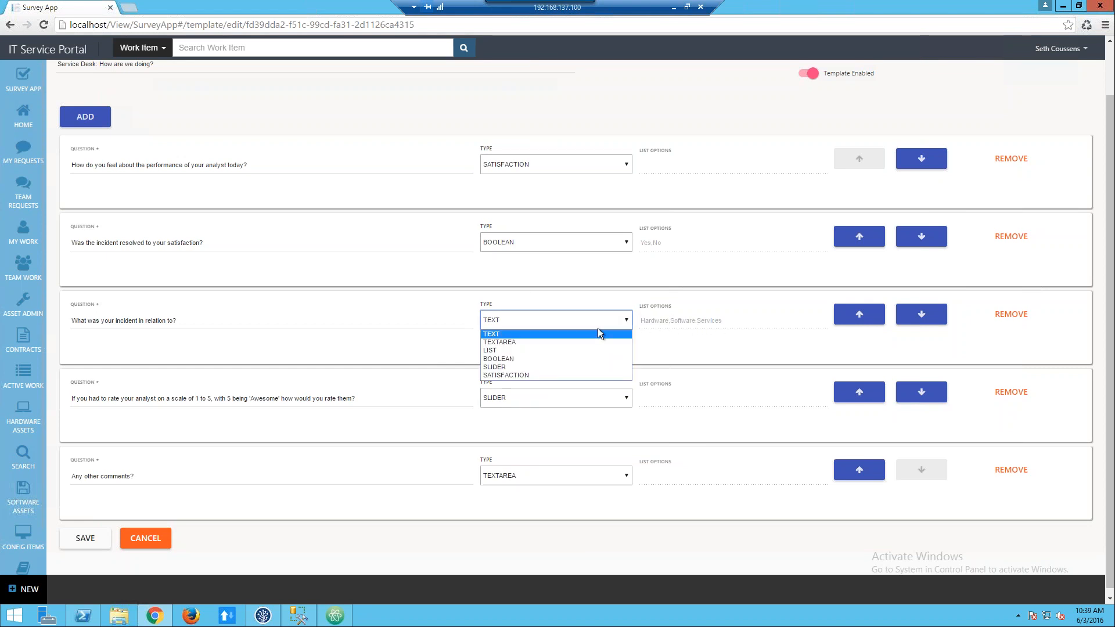
click(525, 349)
Try adding "Other" to the incident relation question's list options, remove it, and cancel the template edit.
click(732, 320)
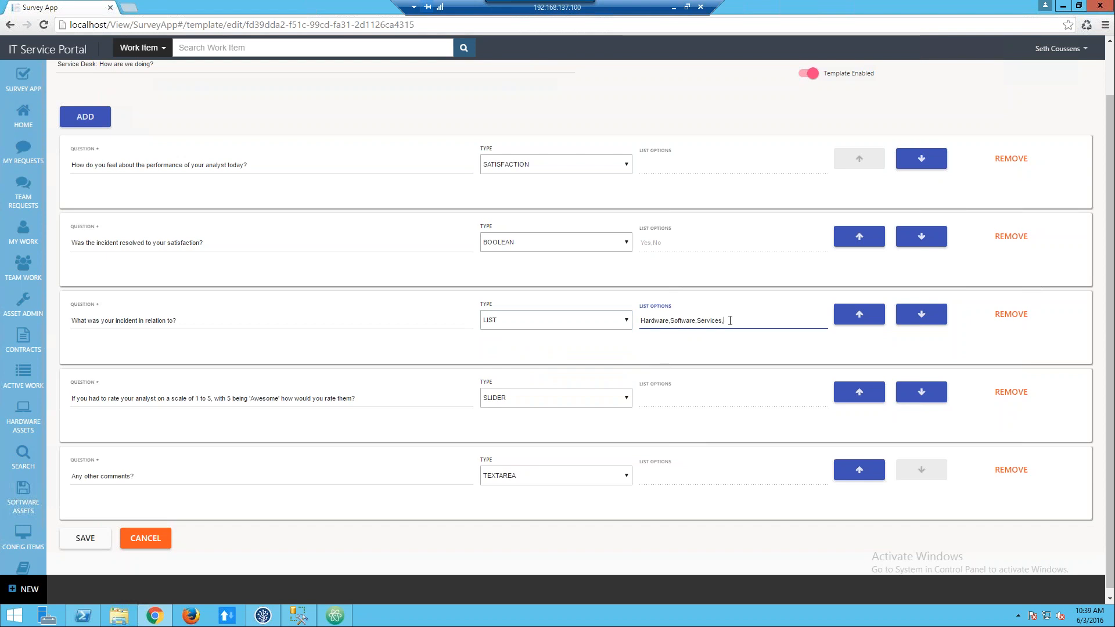
text(Other)
key(BackSpace)
key(BackSpace)
key(BackSpace)
key(BackSpace)
key(BackSpace)
click(146, 541)
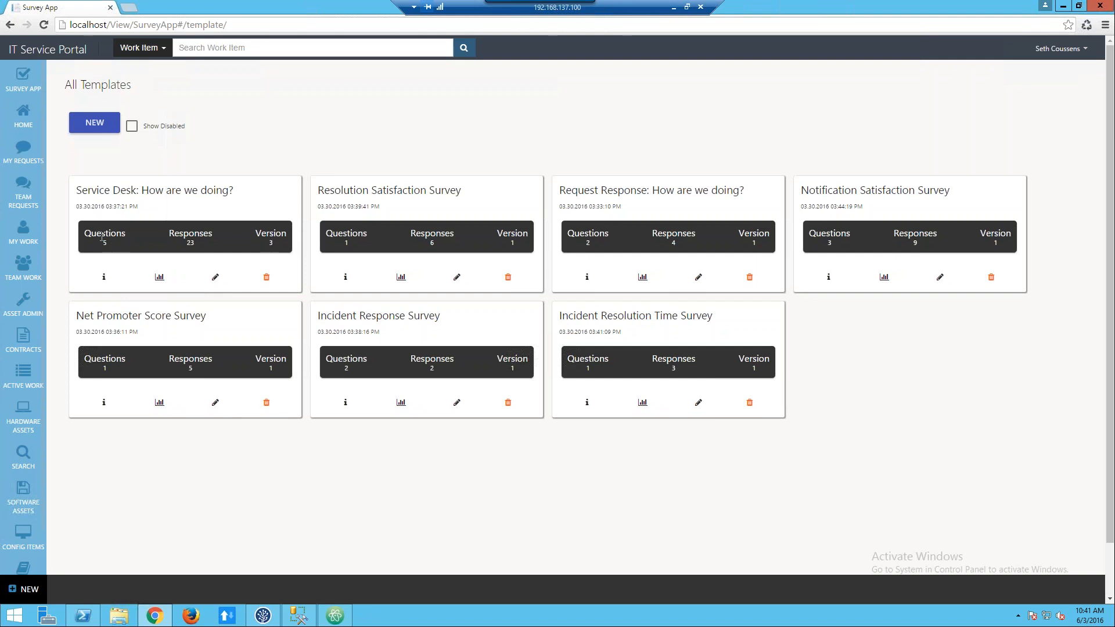
View the "Service Desk: How are we doing?" template's information and check its completed and pending surveys.
click(106, 279)
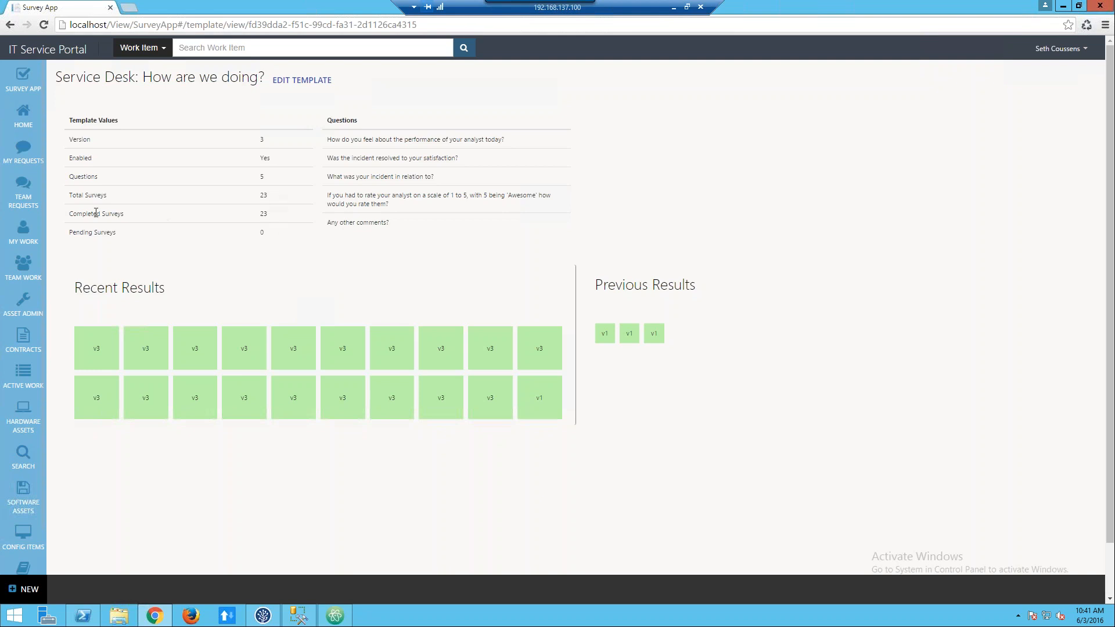
double_click(264, 214)
click(263, 233)
double_click(263, 233)
Review one of the recent v3 survey results and return to the list of all templates.
click(553, 355)
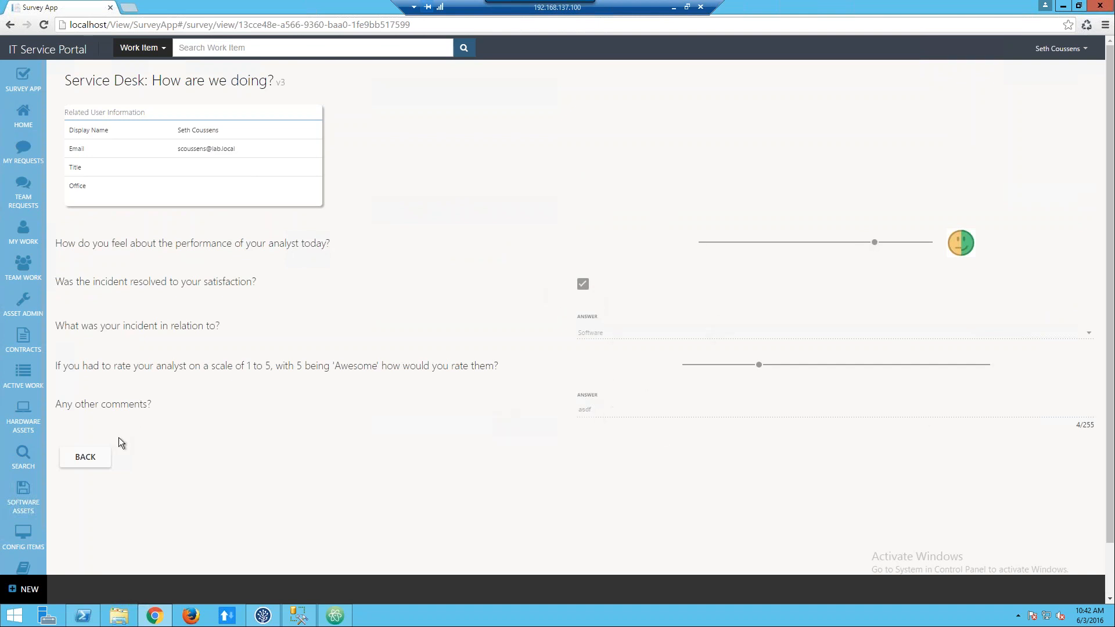
click(99, 459)
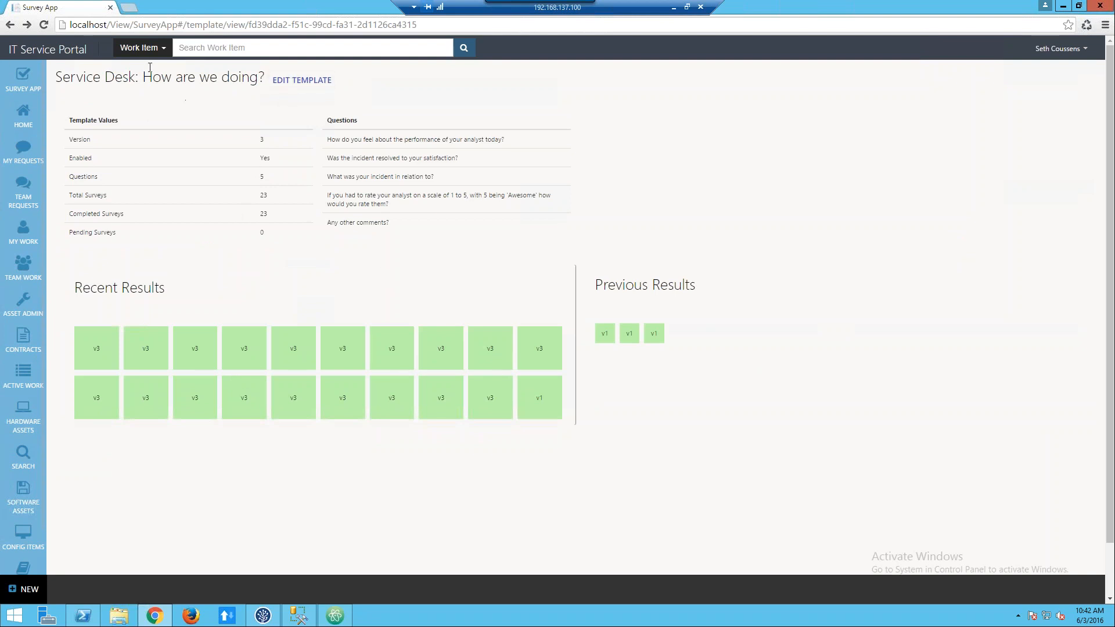
mouse_move(18, 81)
click(90, 110)
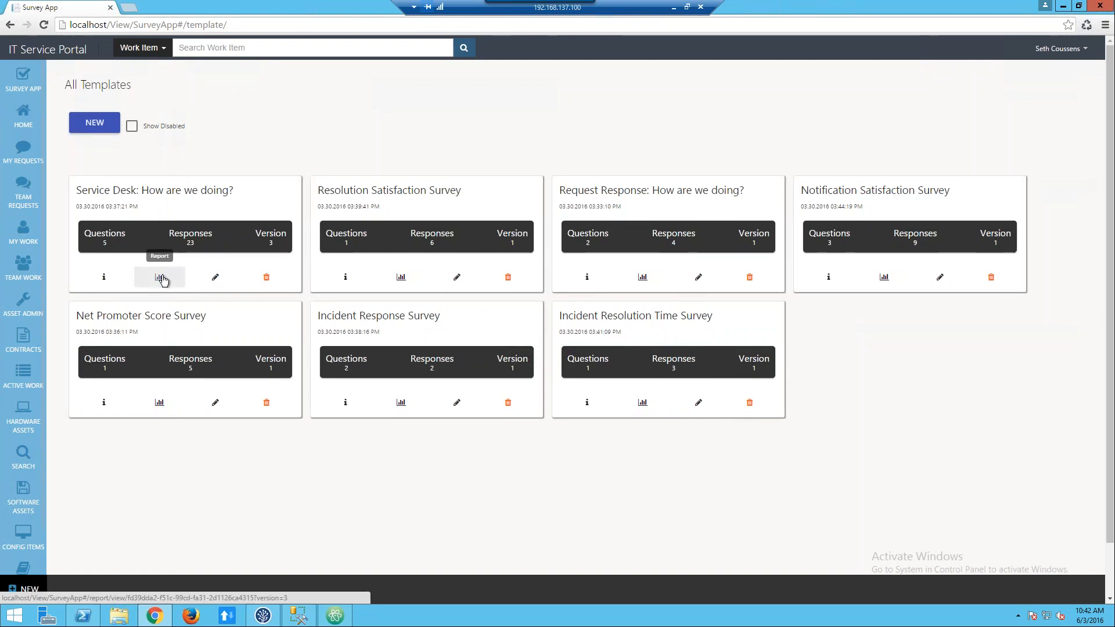
Open the "Service Desk: How are we doing?" report, examine its result count and calculation date, and return to the templates.
click(161, 278)
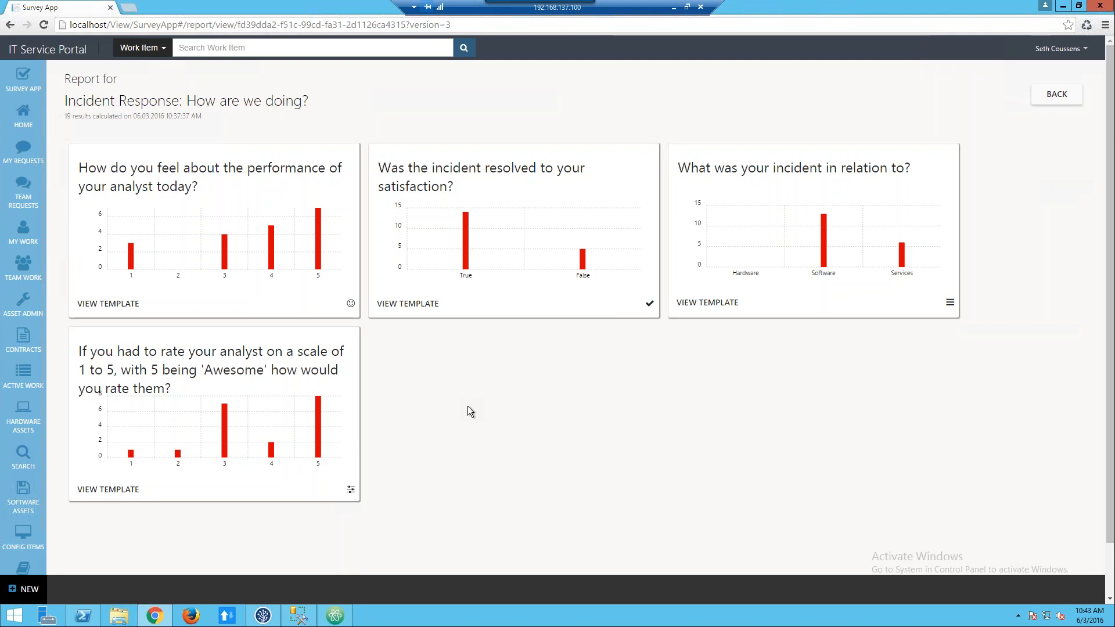
mouse_move(352, 305)
drag(67, 120, 166, 117)
click(242, 118)
drag(235, 120, 65, 103)
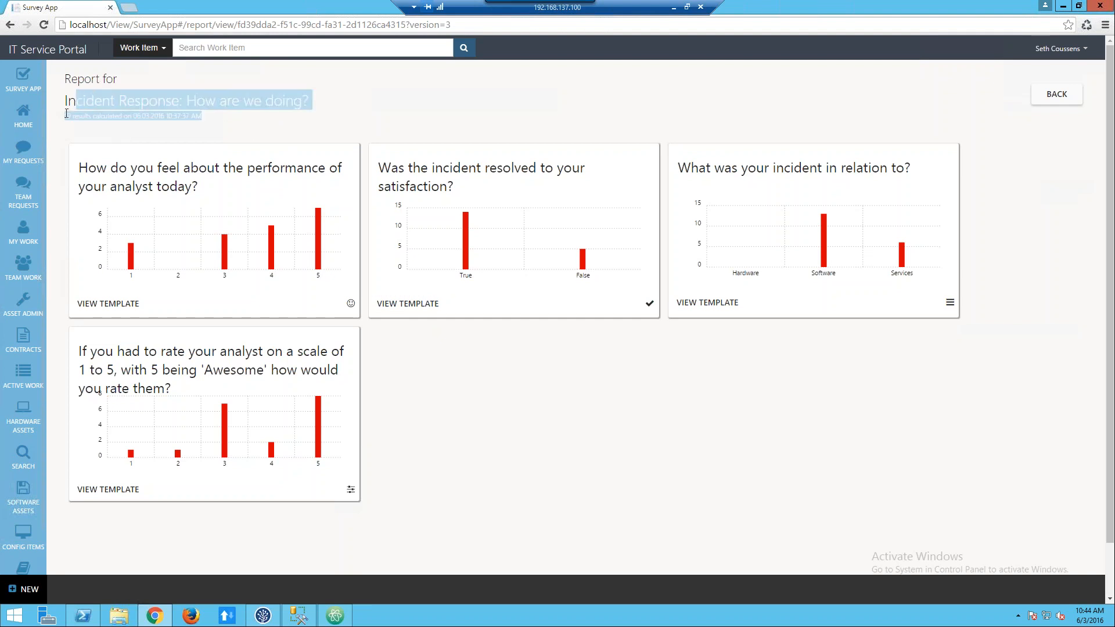
click(62, 118)
triple_click(66, 115)
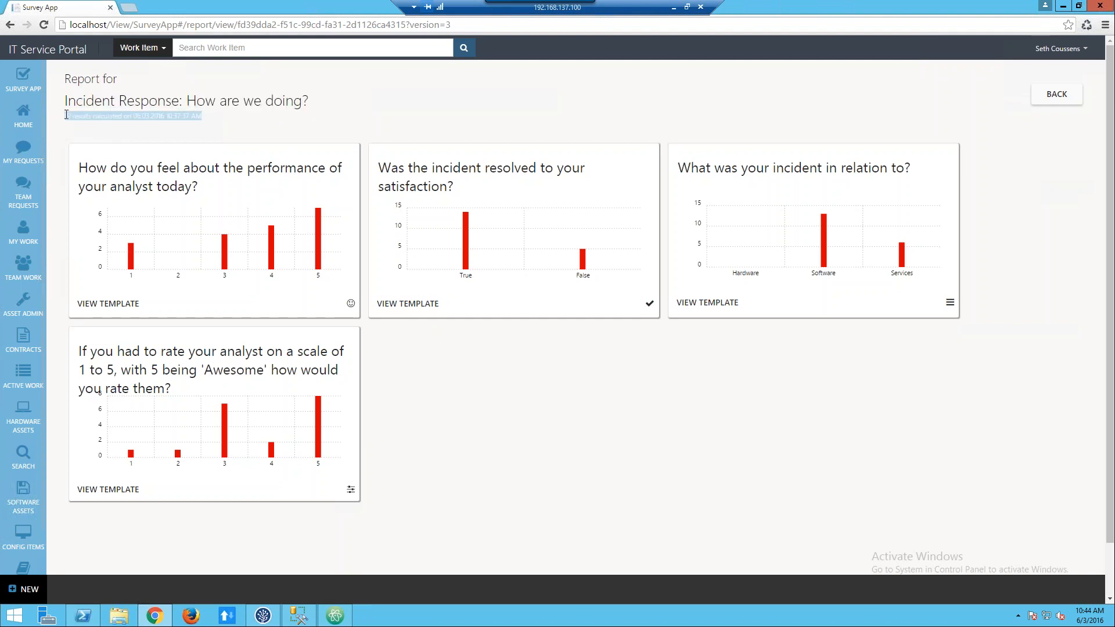
click(215, 128)
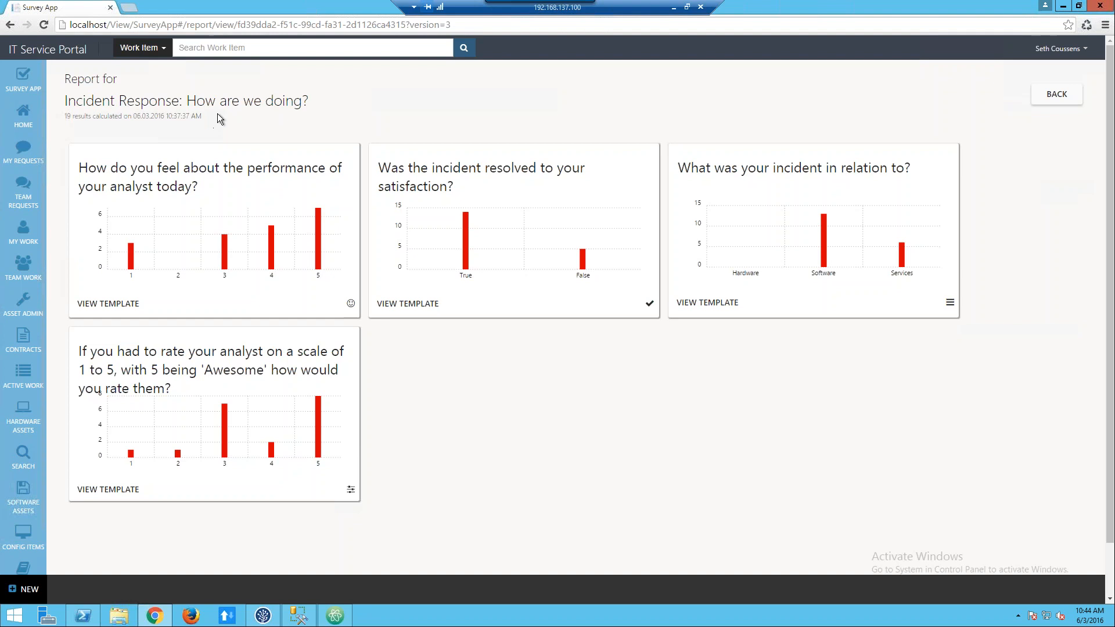
click(1057, 94)
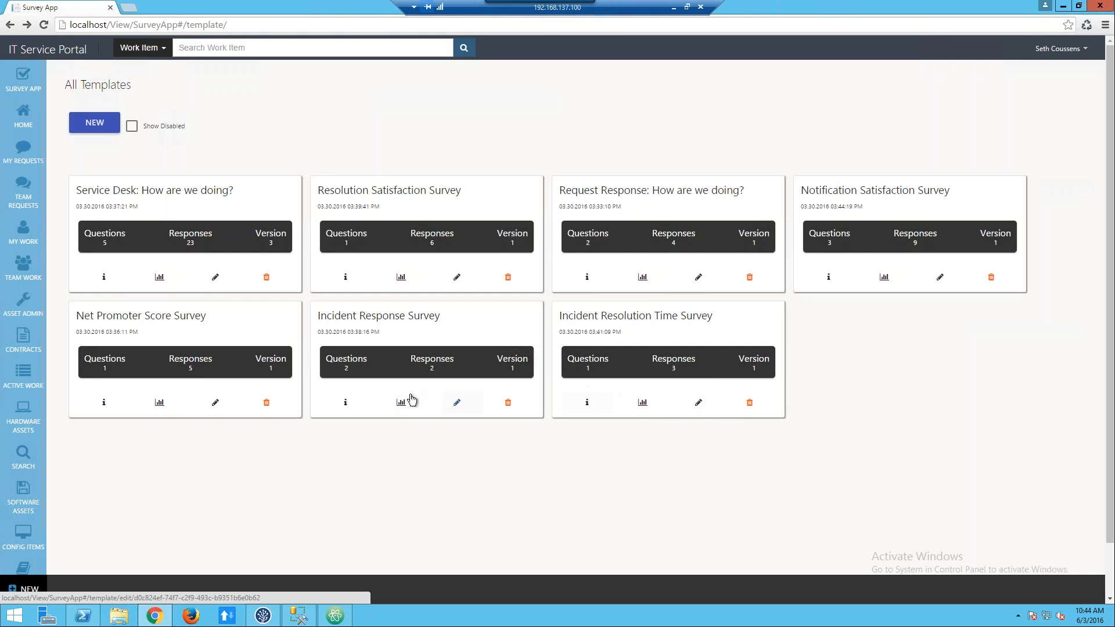
View the Notification Satisfaction Survey report and the Service Desk report again, ending at the template list.
click(884, 277)
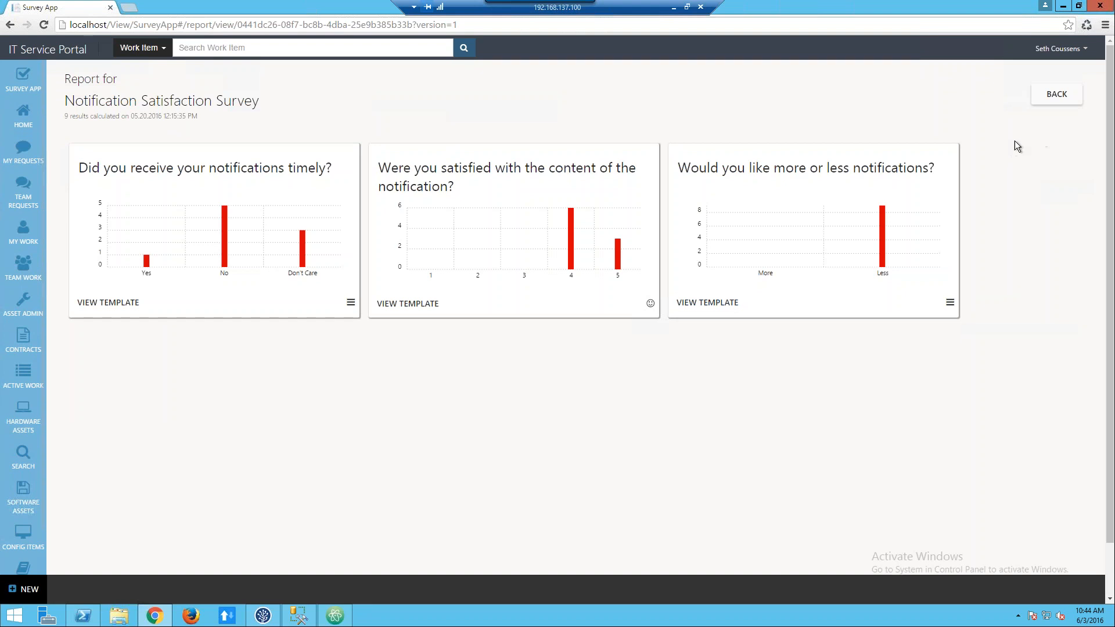
click(1073, 96)
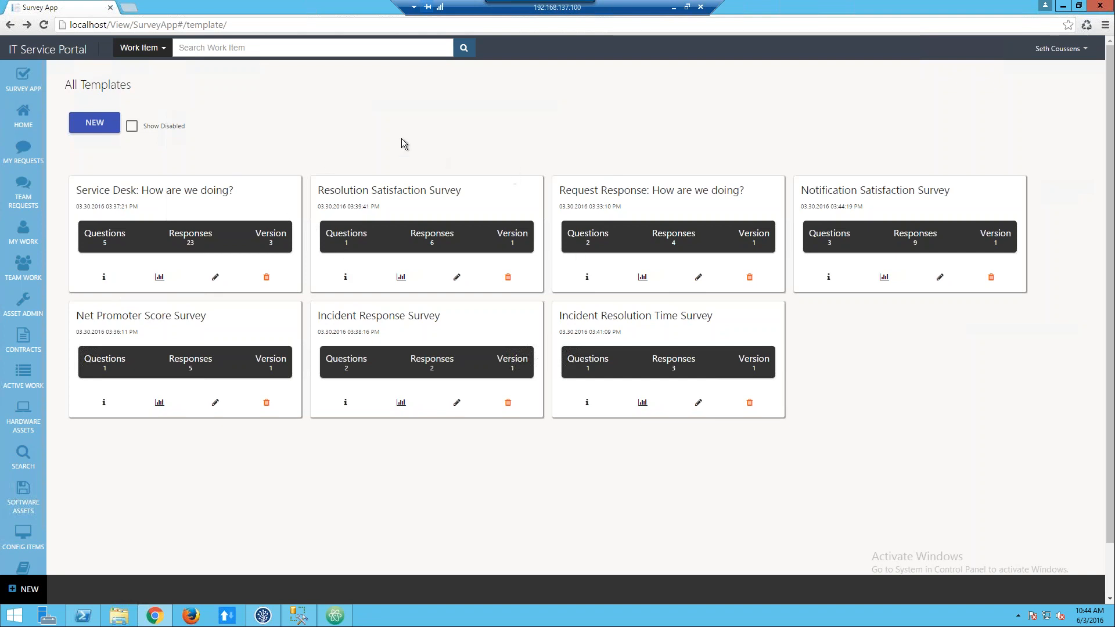
click(159, 277)
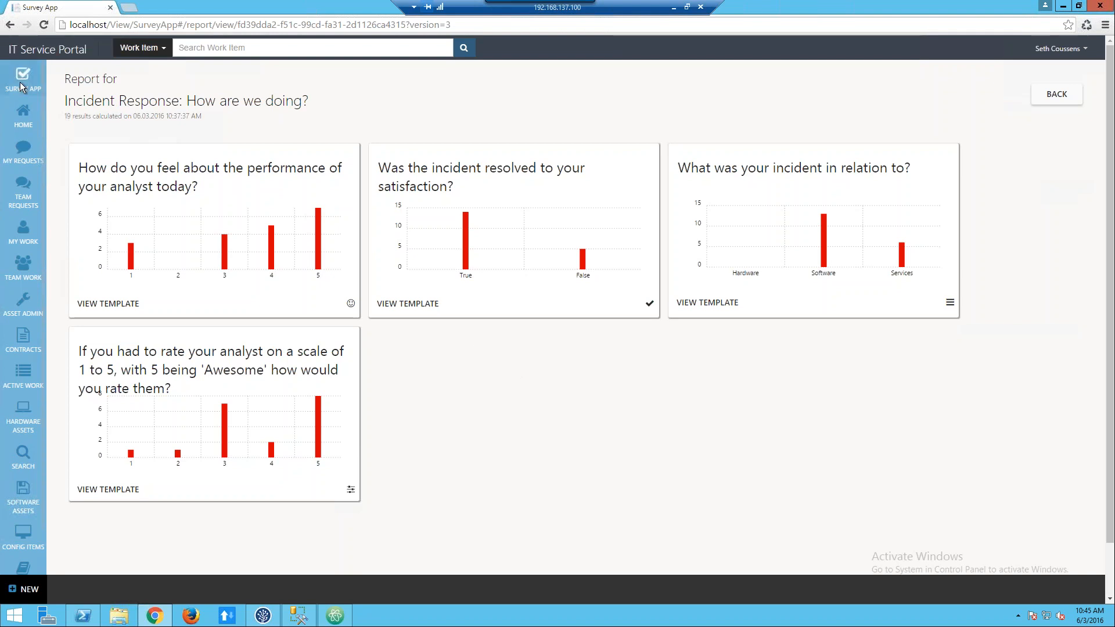
mouse_move(26, 74)
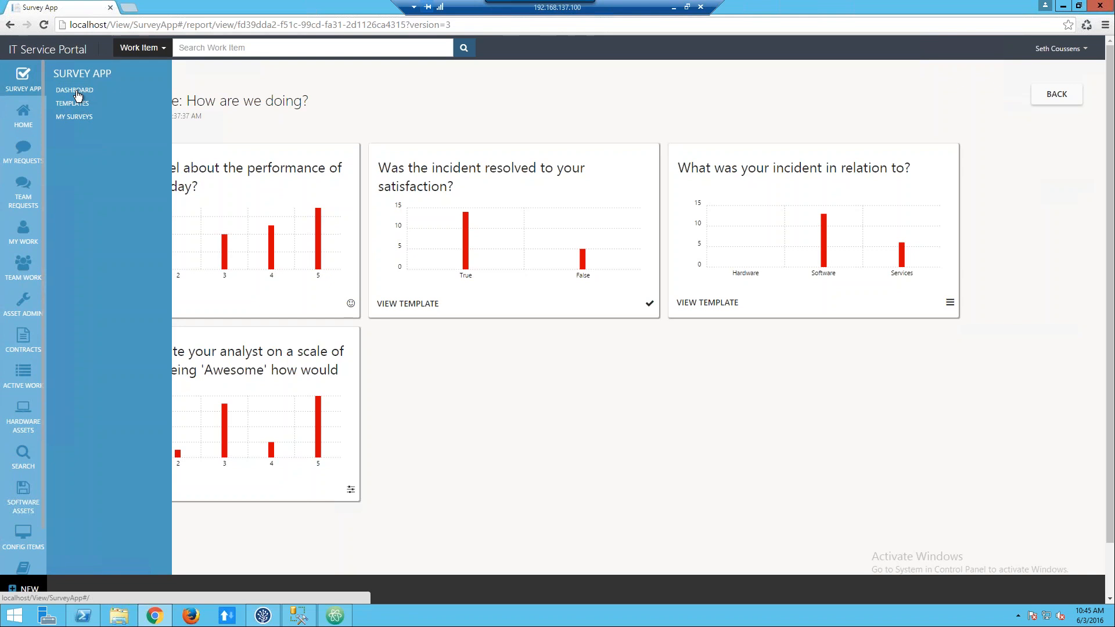
click(81, 103)
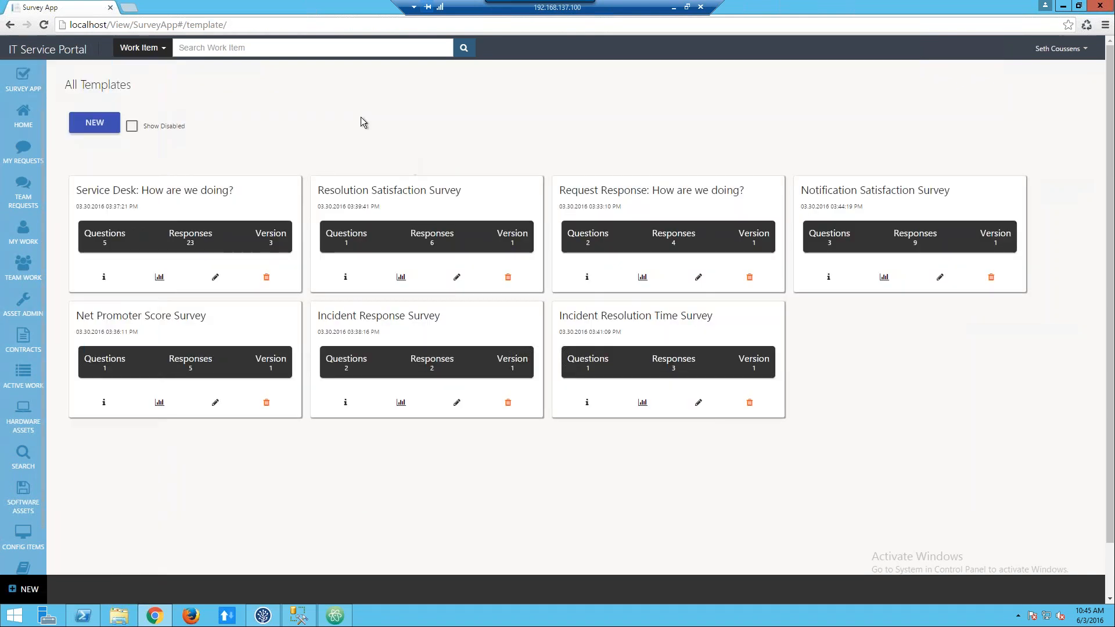
Create a new survey template titled "How Was the Webinar Today?".
click(89, 126)
click(170, 129)
text(How Was the We)
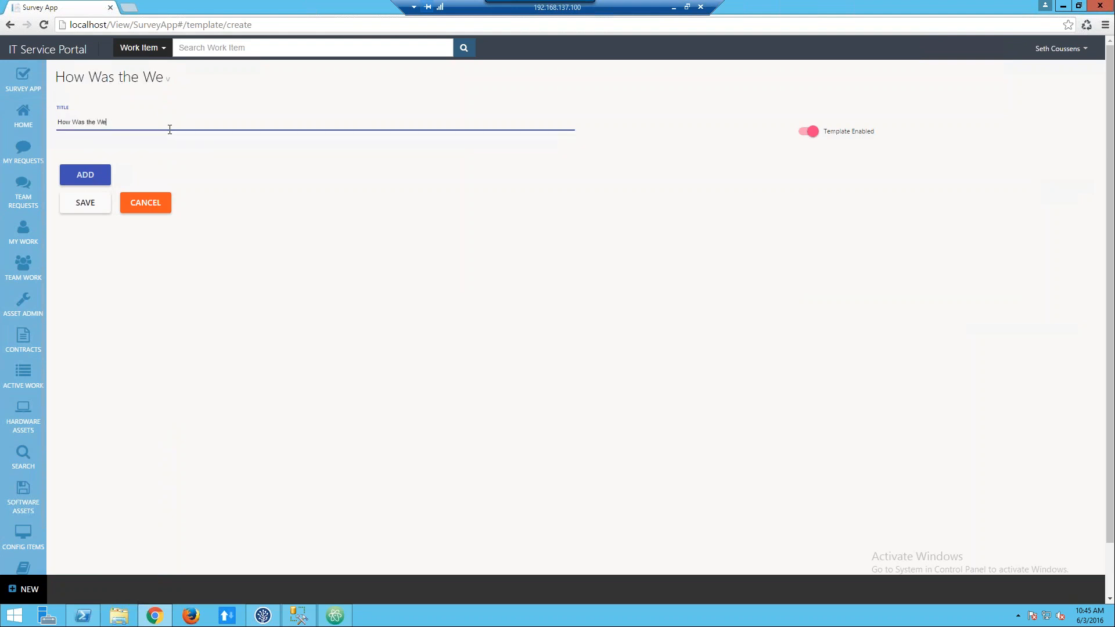
text(binar Today?)
Add the question "How satisfied were you with today's webinar?" with the SATISFACTION type.
click(83, 184)
click(149, 224)
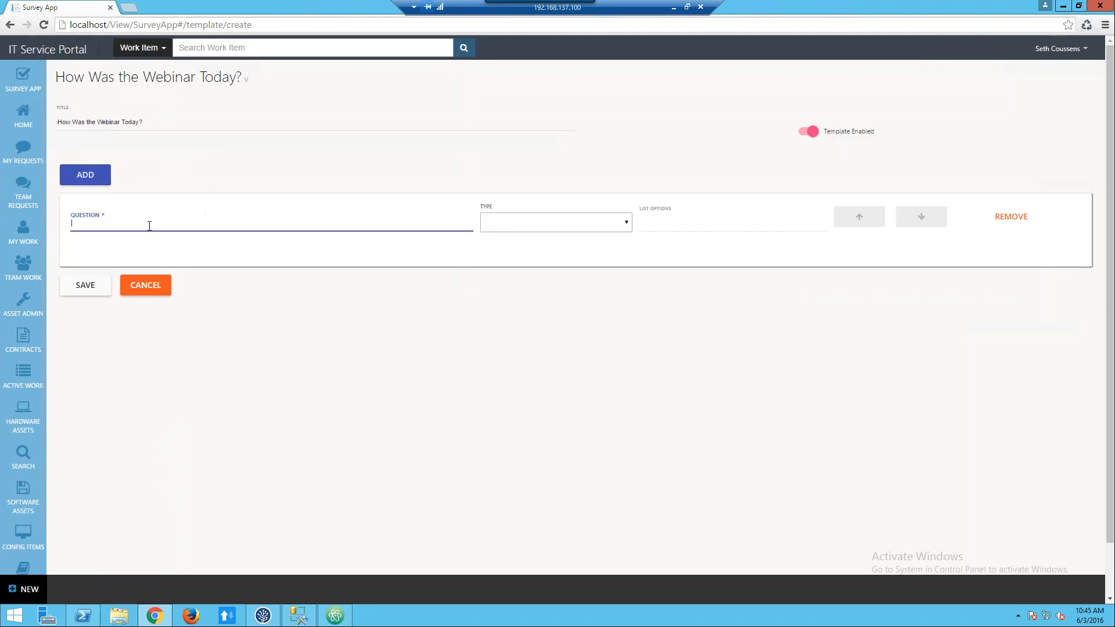
text(How satisfied were you with today's webinar?)
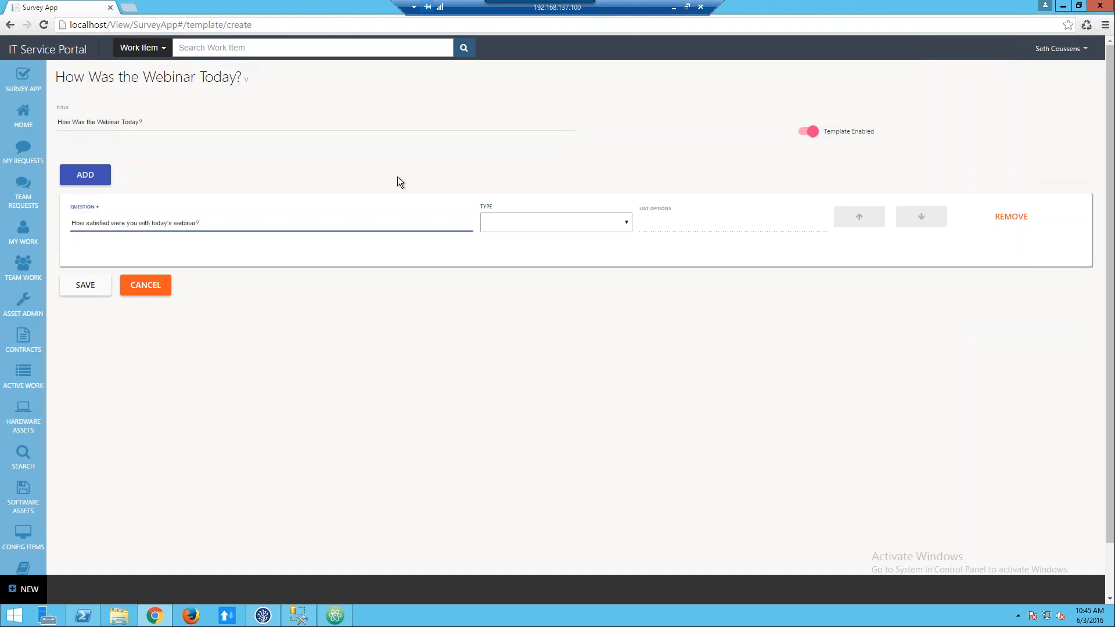
click(626, 223)
click(493, 263)
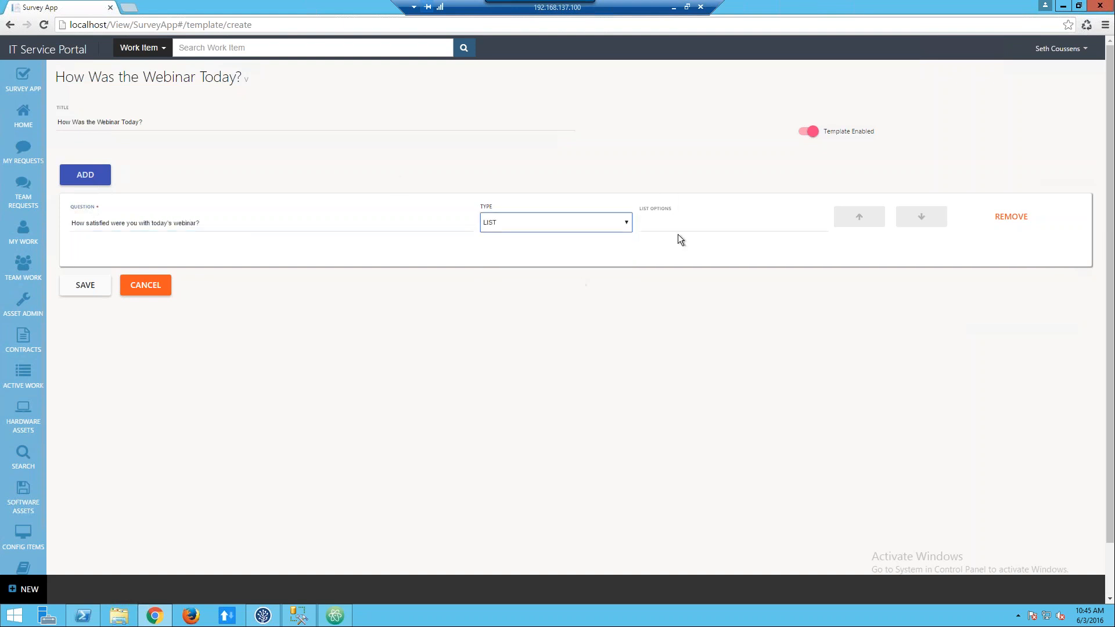
click(557, 227)
click(531, 277)
Add the LIST question "What did you come to see?" with options "Survey App, Project Connector" and save the template.
click(89, 173)
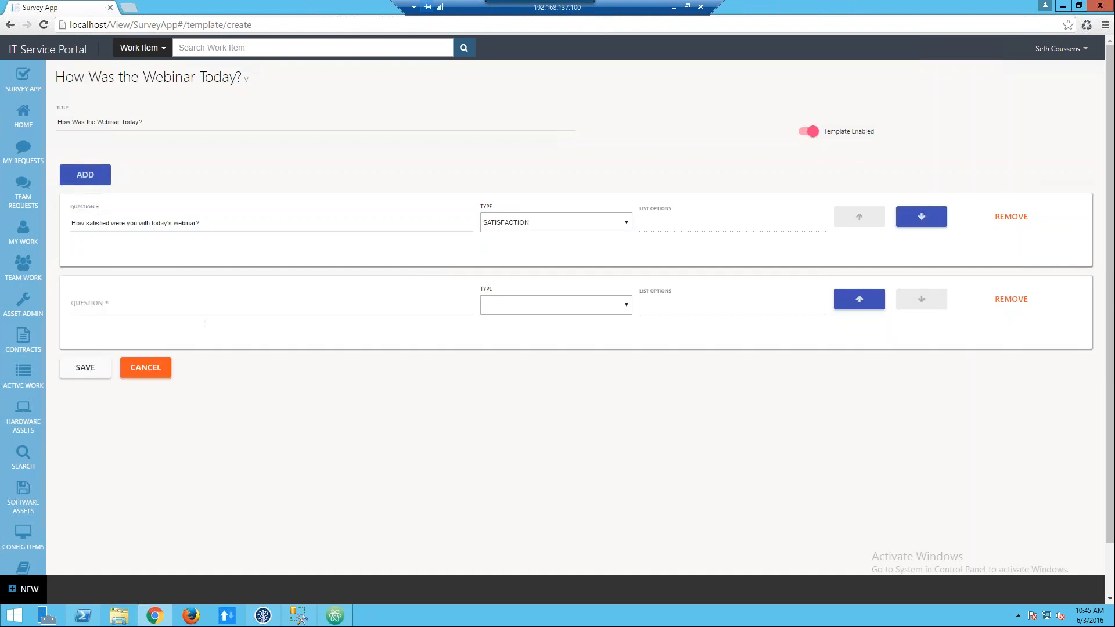
click(106, 308)
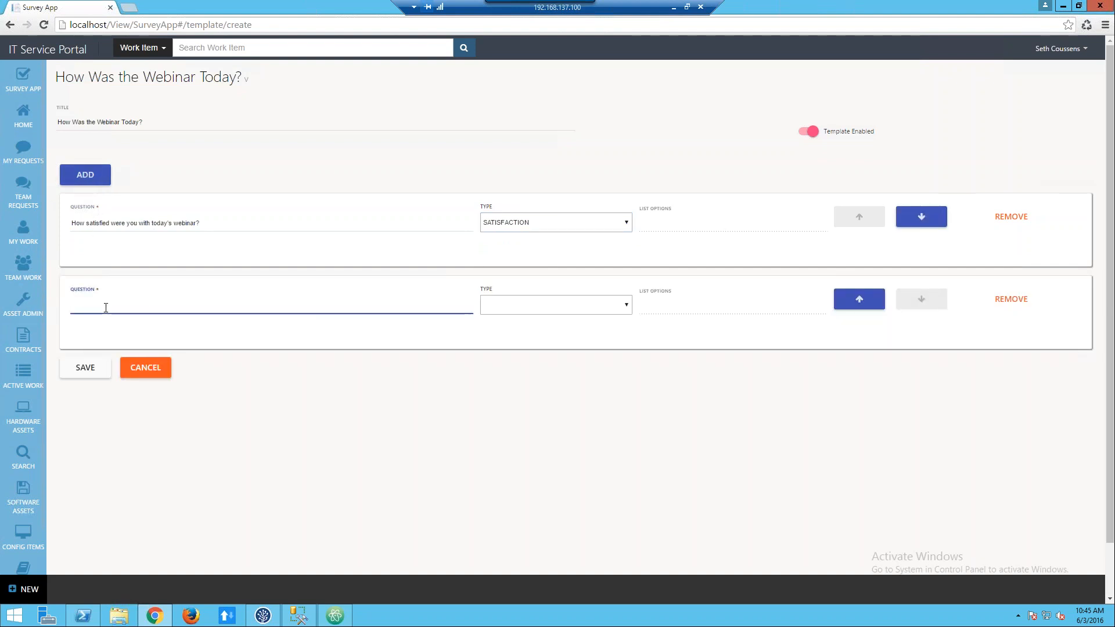
text(What did you come to see?)
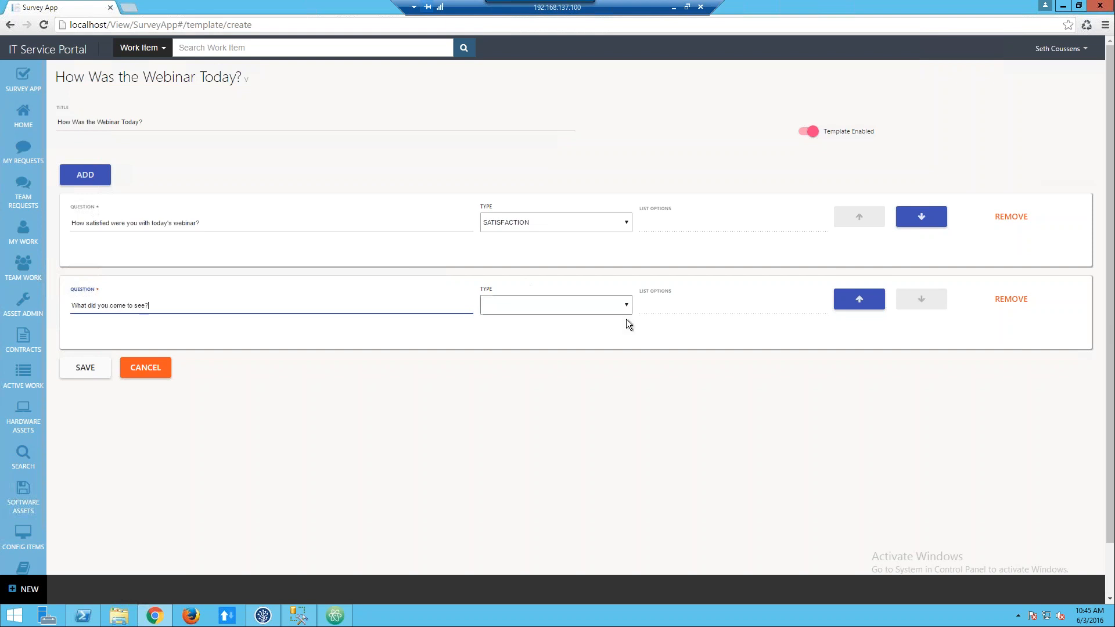
click(619, 302)
click(503, 344)
click(680, 305)
text(Surv)
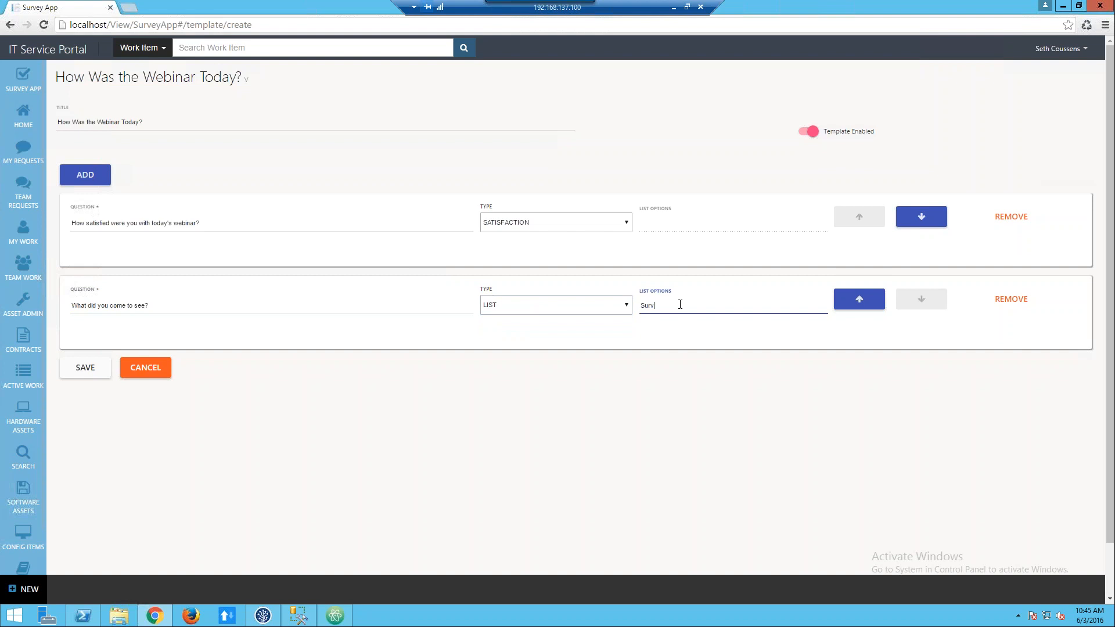
text(ey App, Project Connector)
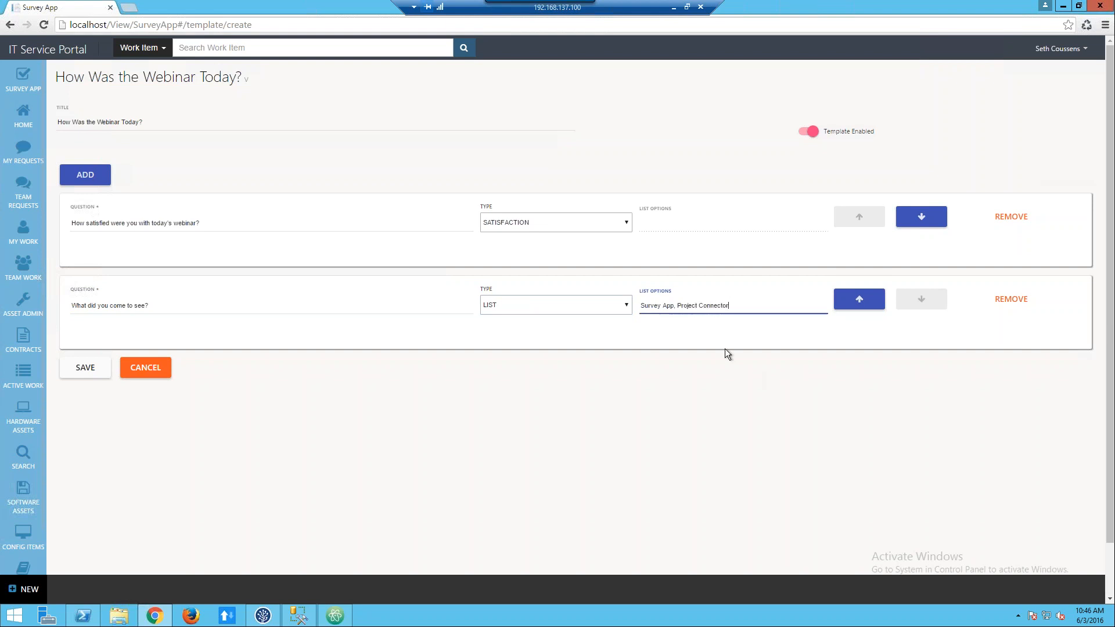
click(88, 369)
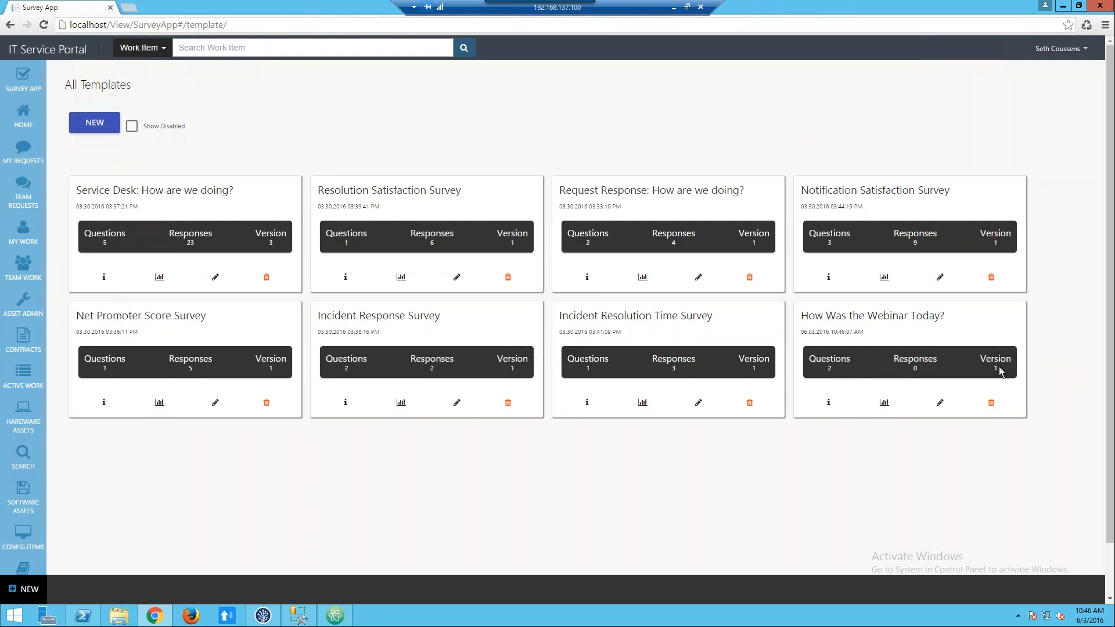
Check the report of the "How Was the Webinar Today?" template and open its information page.
click(889, 405)
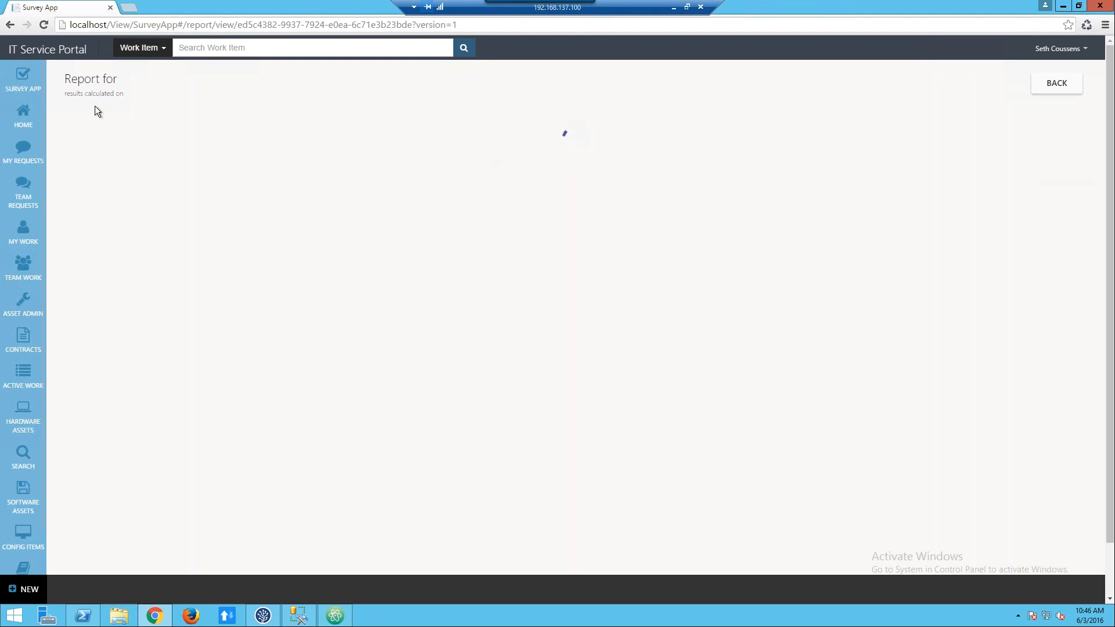
click(10, 25)
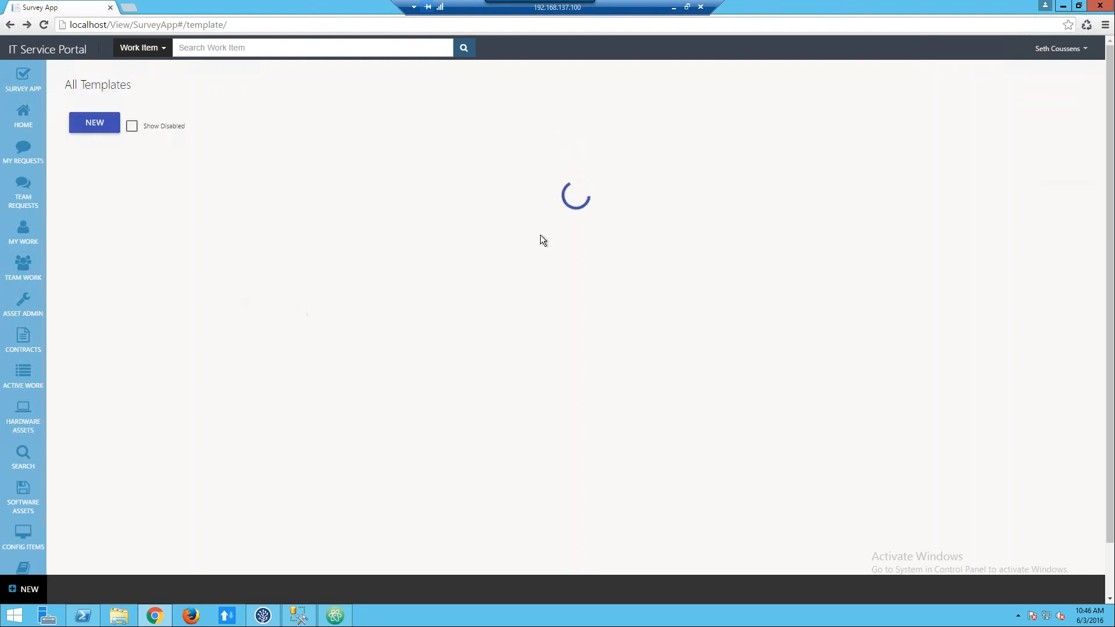
click(835, 407)
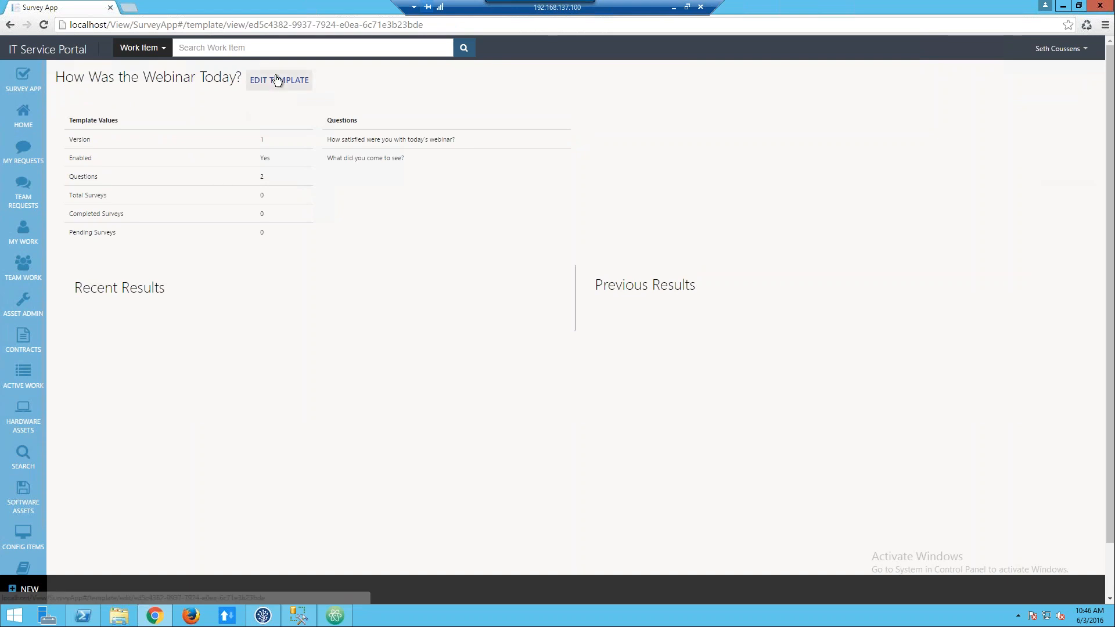
Go to My Surveys and start taking the "How Was the Webinar Today?" survey.
mouse_move(32, 83)
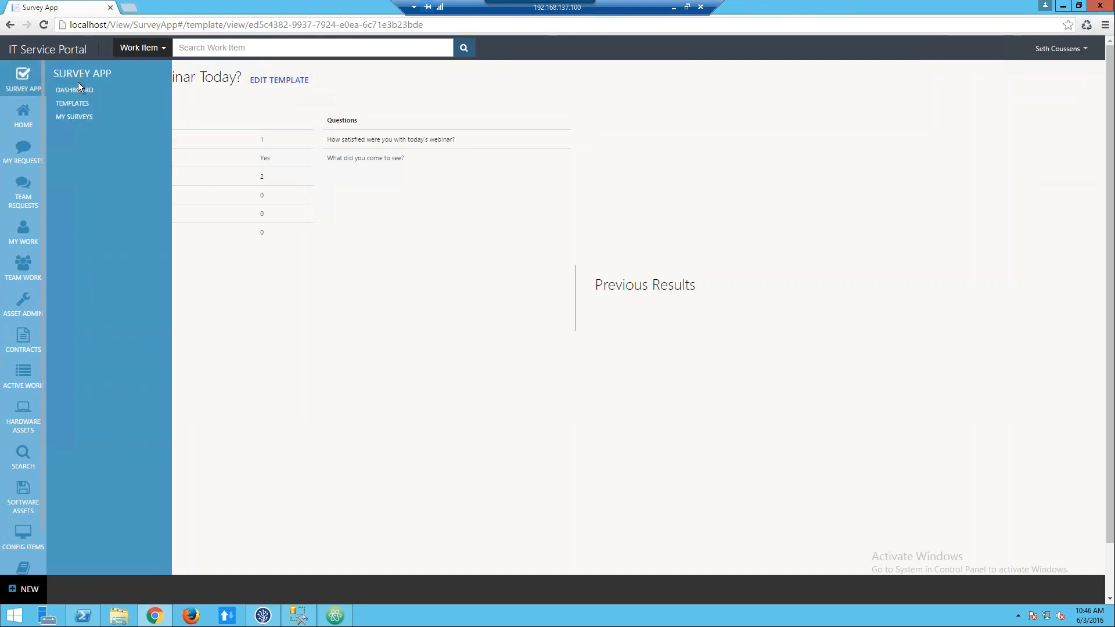
click(75, 118)
click(176, 139)
scroll(202, 197, down, 1)
scroll(201, 198, up, 1)
scroll(168, 191, down, 1)
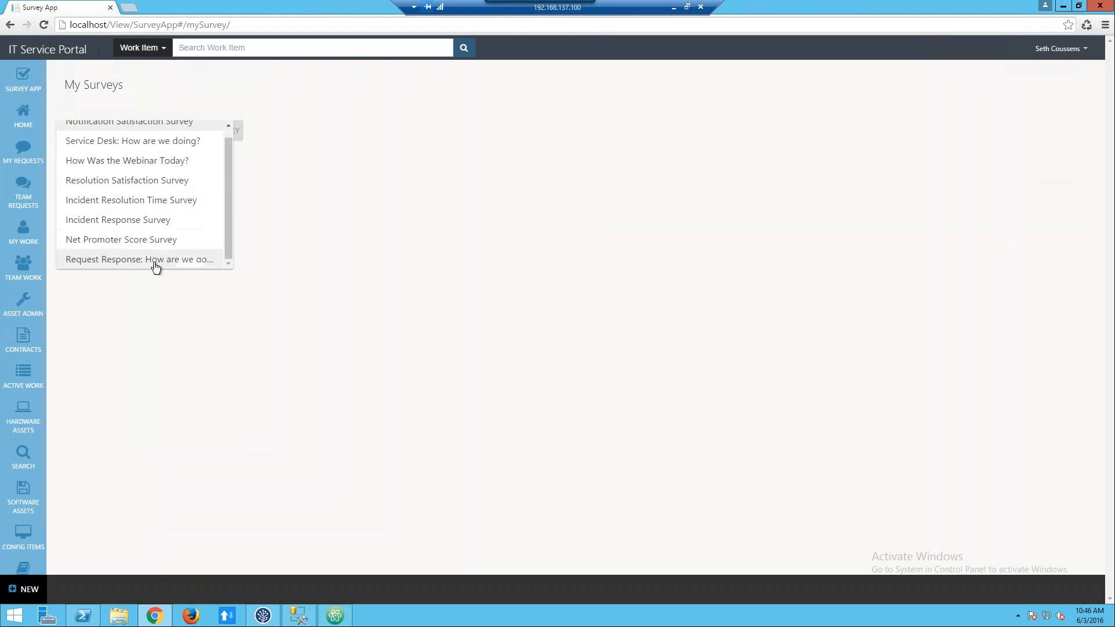
click(166, 167)
click(226, 131)
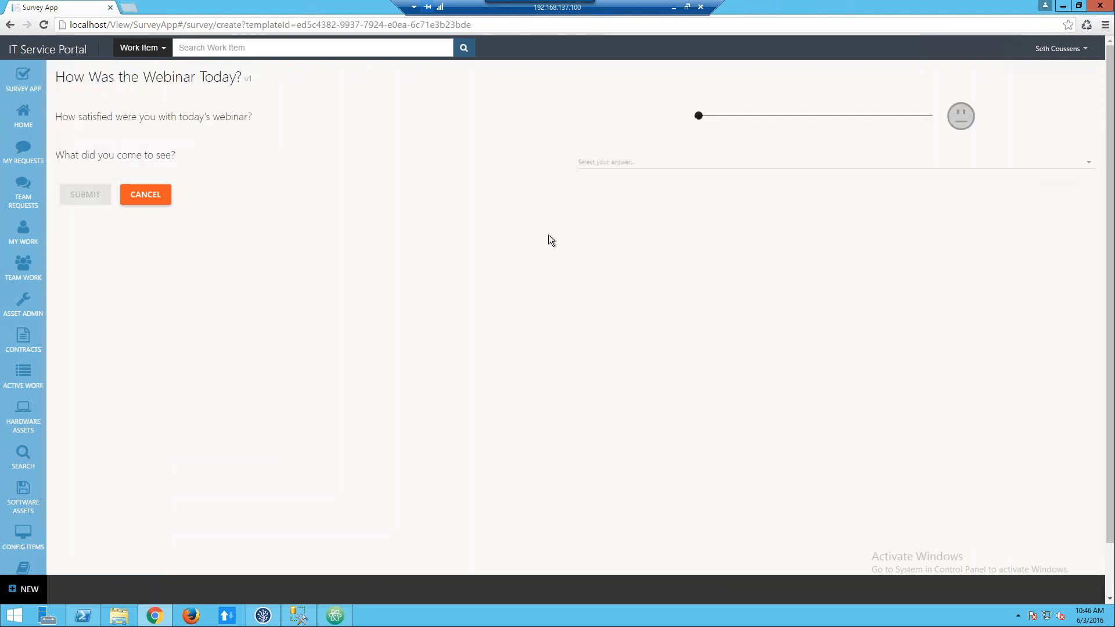
Rate the webinar satisfaction 4, answer "What did you come to see?" with Project Connector, and submit the survey.
drag(833, 118, 912, 114)
click(632, 163)
click(632, 182)
click(93, 198)
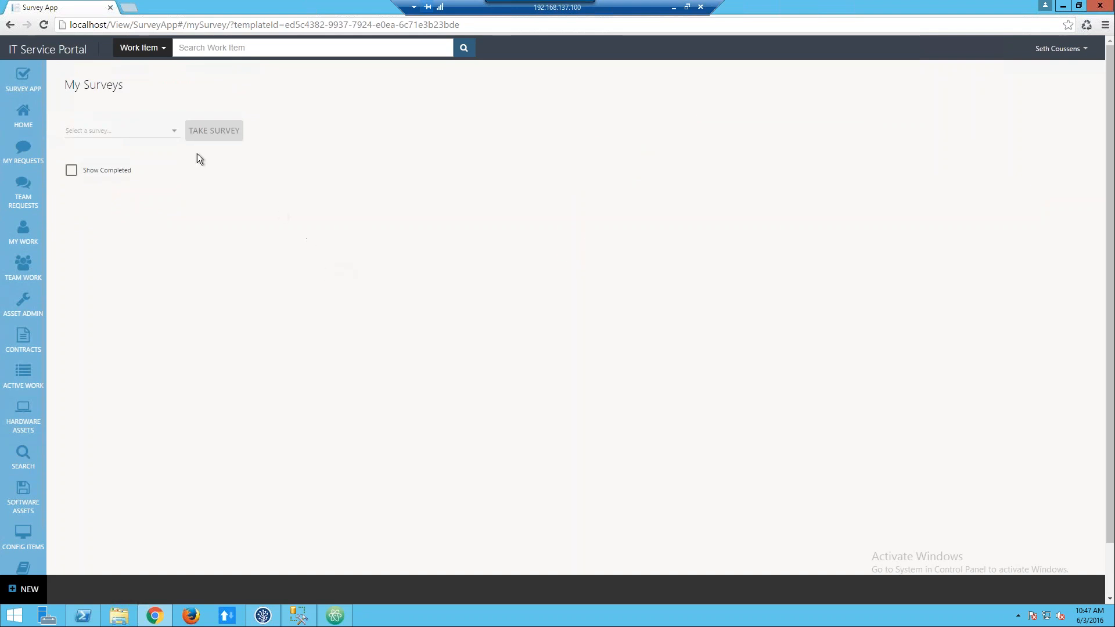
Take the "How Was the Webinar Today?" survey again, rating satisfaction 4 and choosing Survey App, and submit it.
click(173, 132)
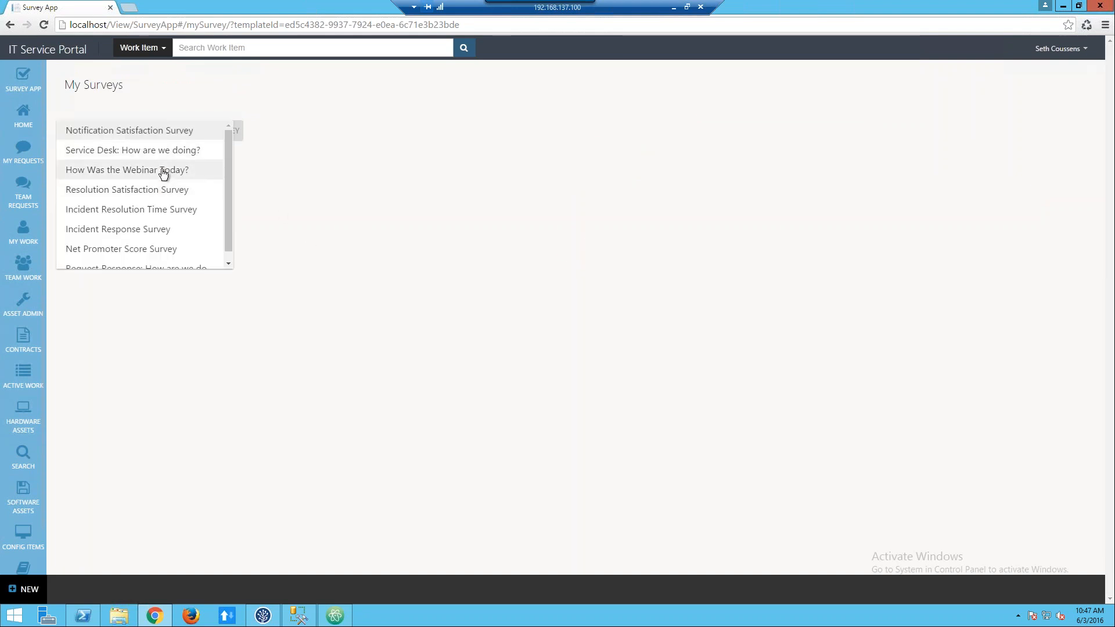
click(163, 169)
click(215, 200)
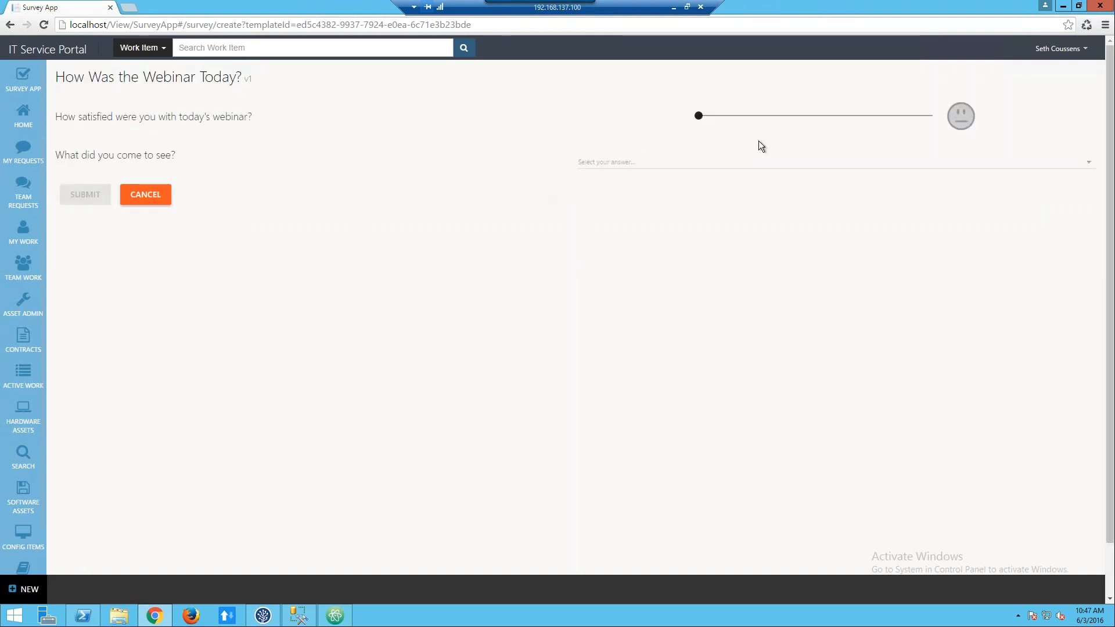
click(874, 116)
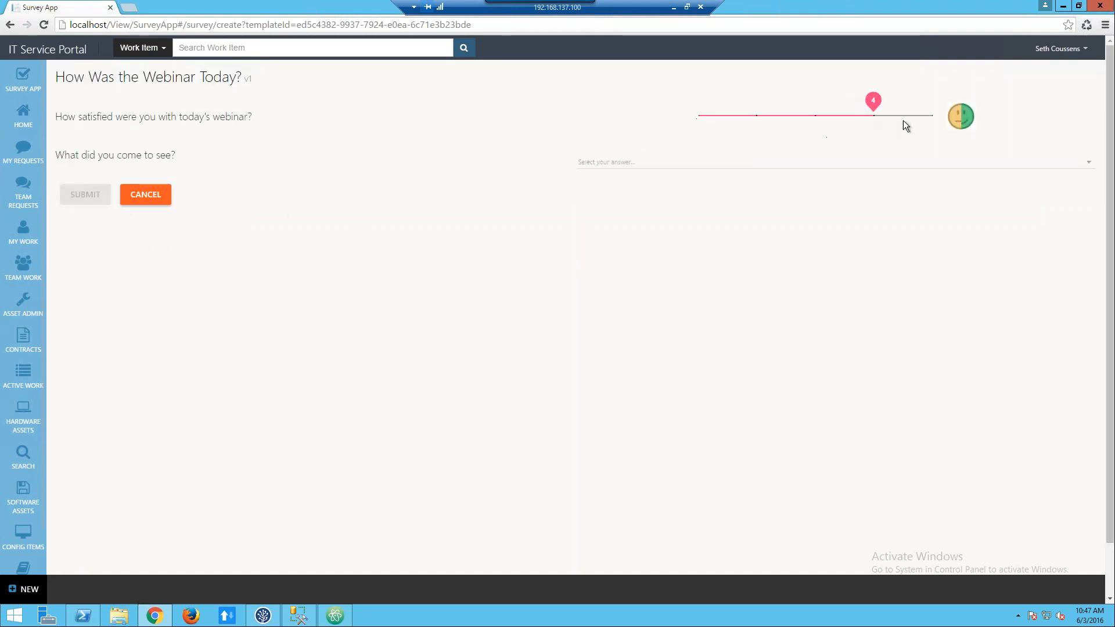
click(690, 167)
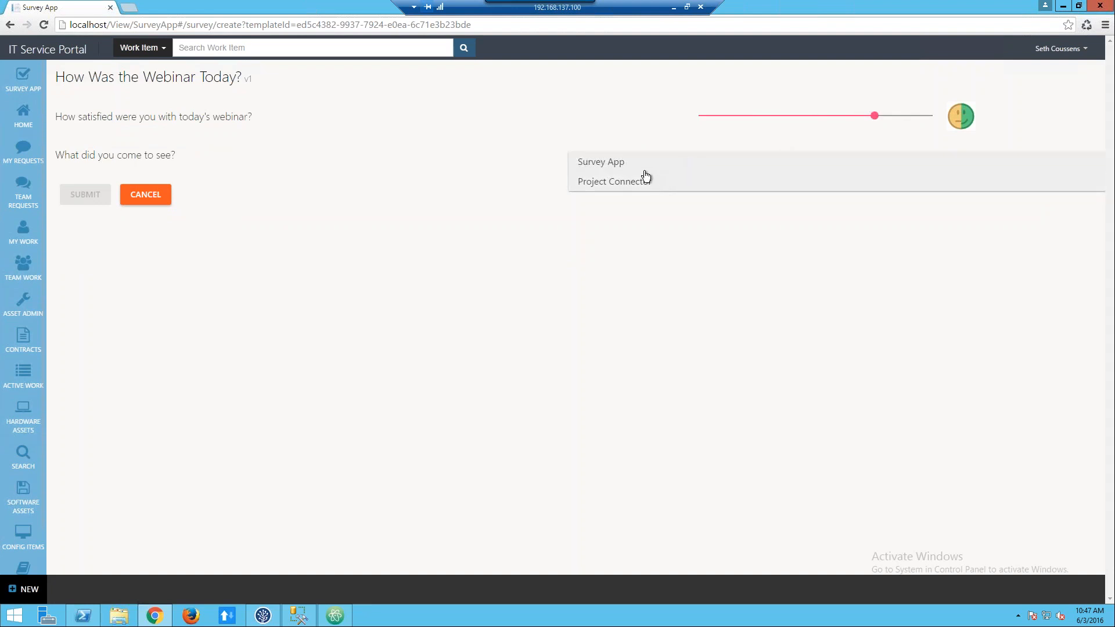
click(641, 169)
click(96, 196)
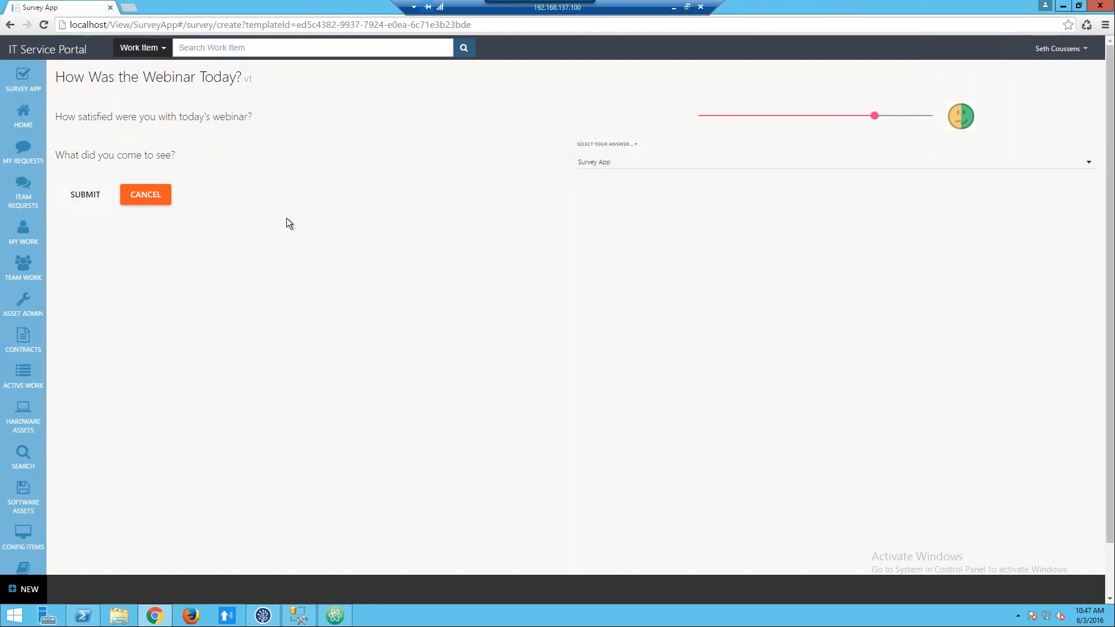
Submit another "How Was the Webinar Today?" survey with a satisfaction rating of 2 and Survey App as the answer.
click(166, 131)
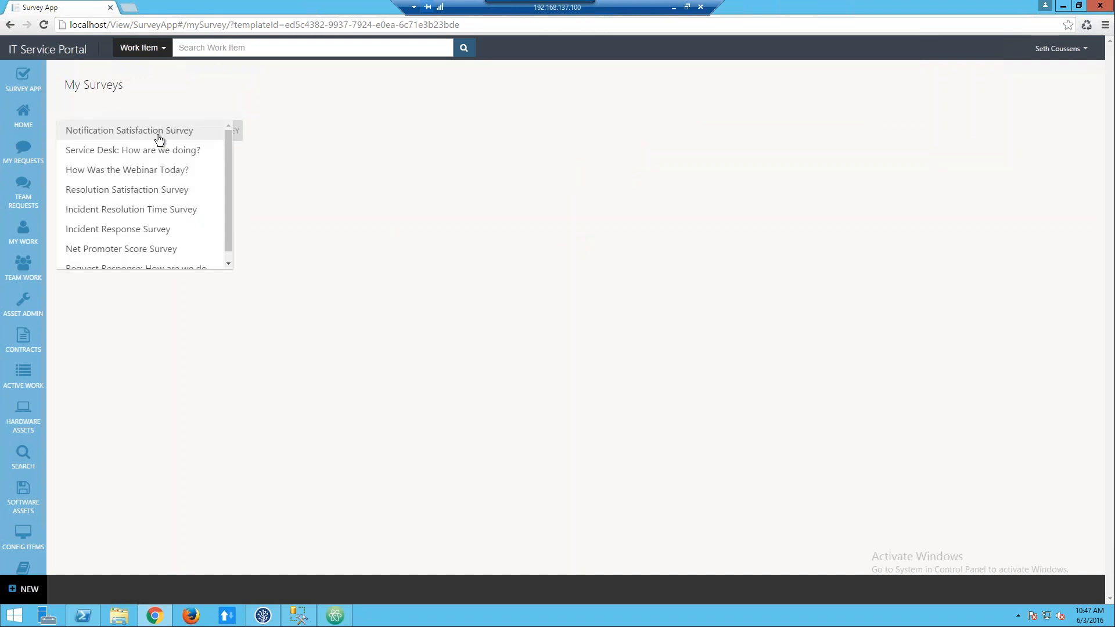
click(131, 169)
click(223, 130)
click(741, 116)
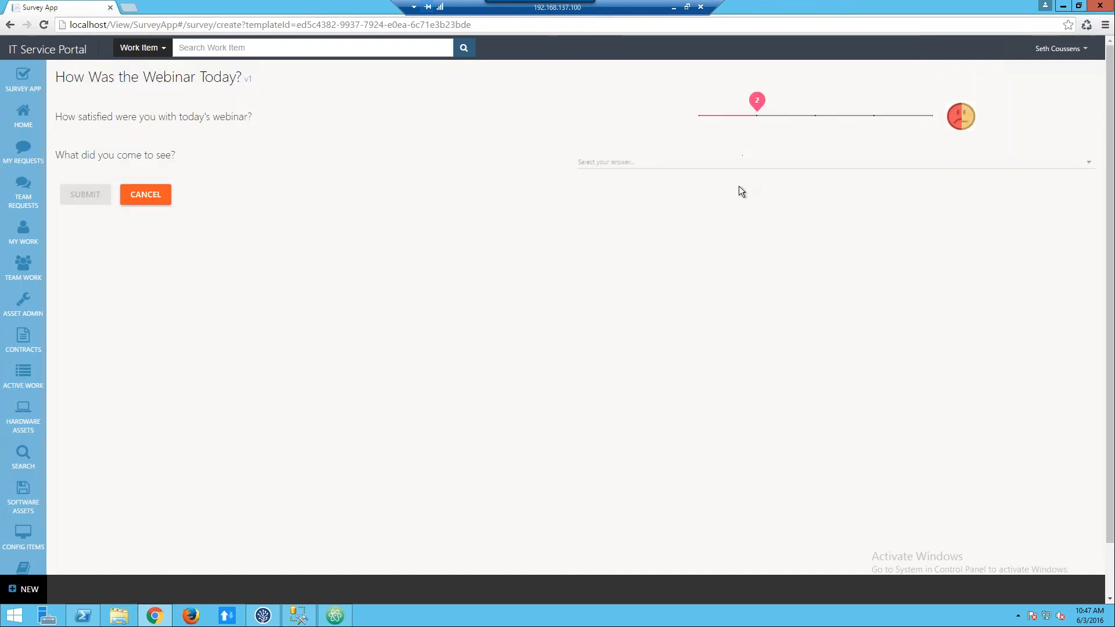
click(644, 174)
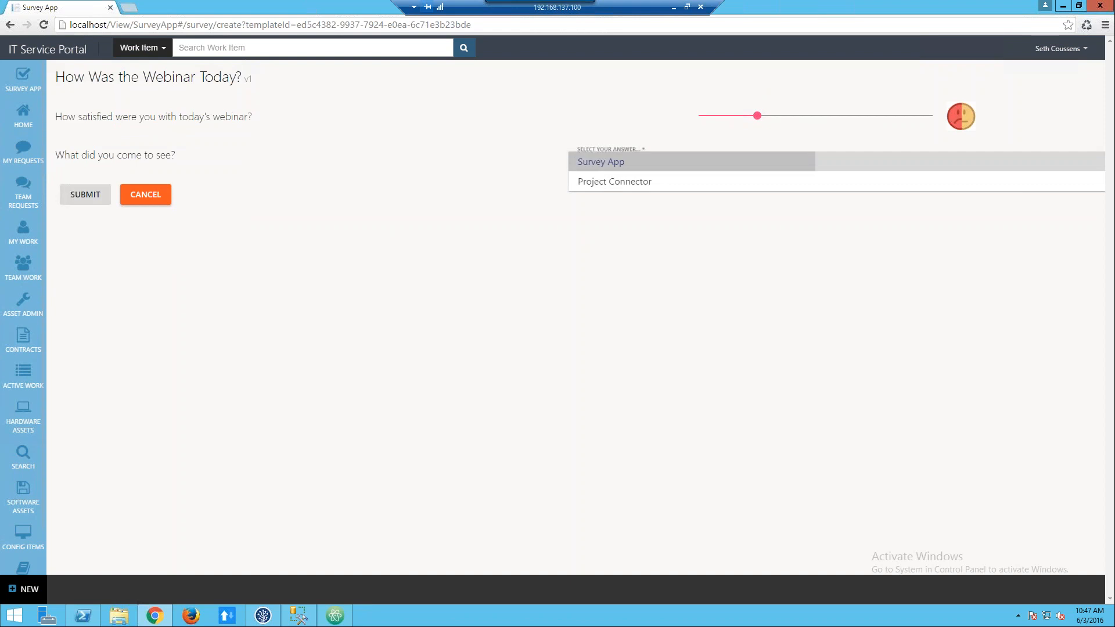
click(608, 167)
click(88, 197)
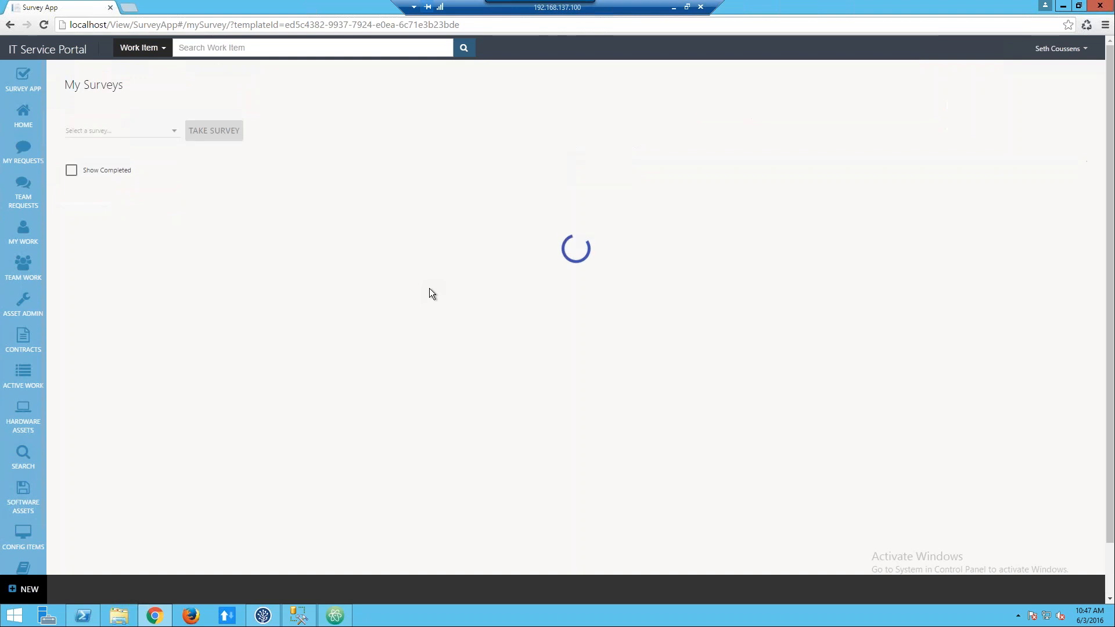
Open the information page of the "How Was the Webinar Today?" template and review the third recent result.
mouse_move(26, 79)
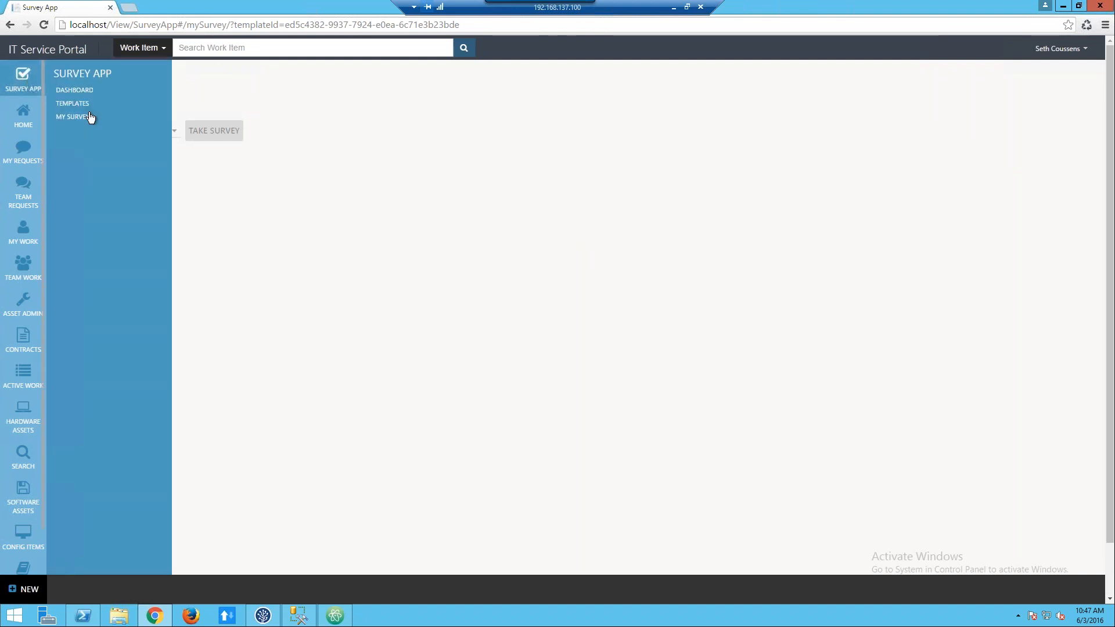
click(75, 104)
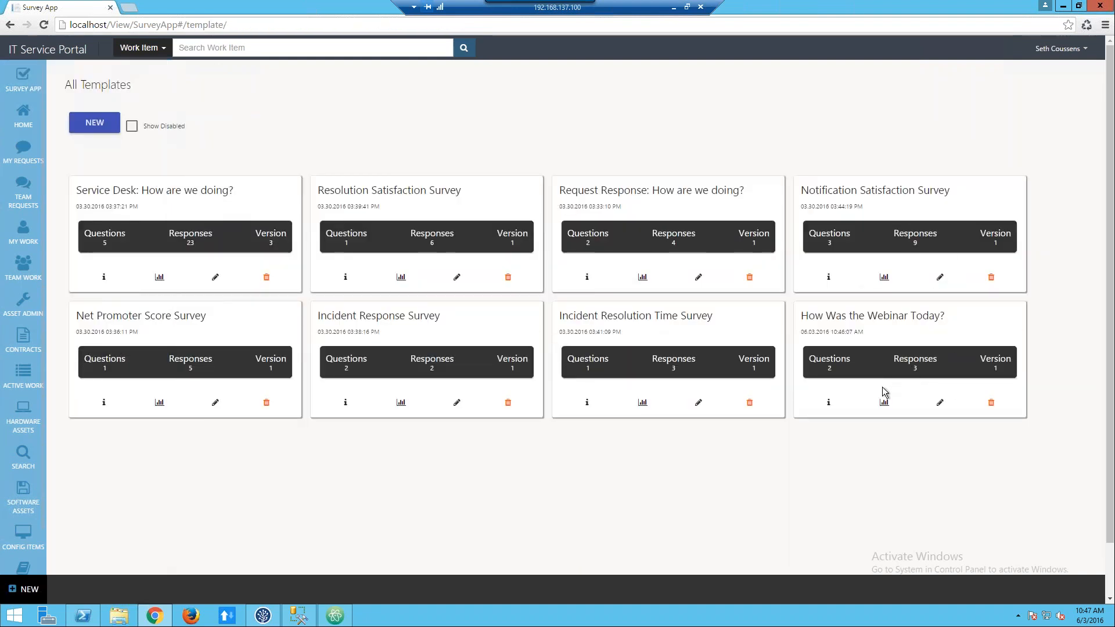
click(829, 403)
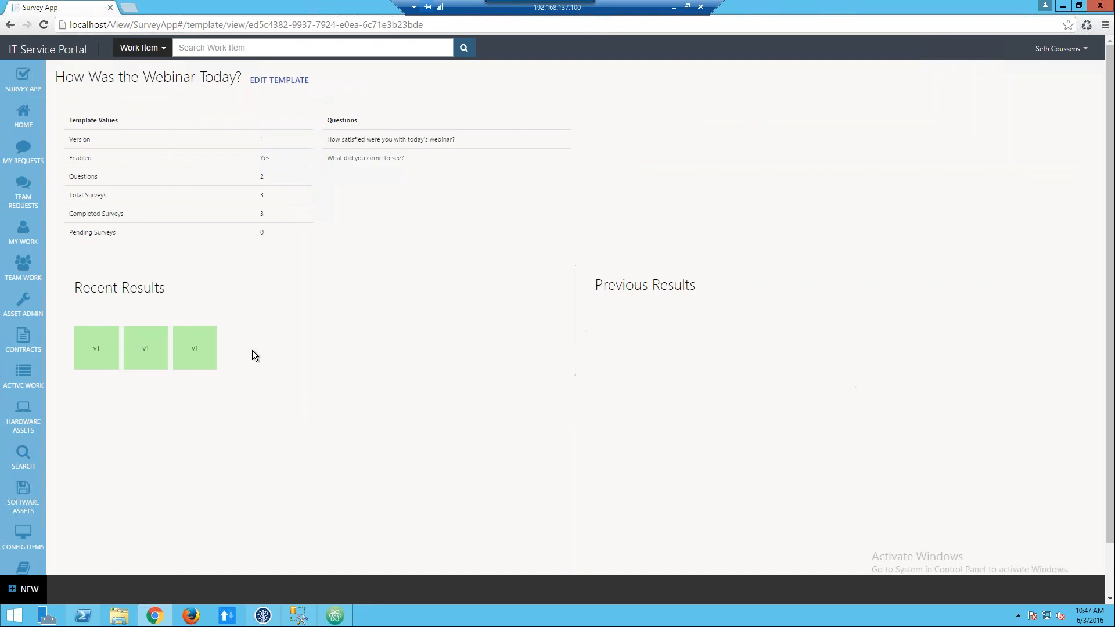
click(204, 354)
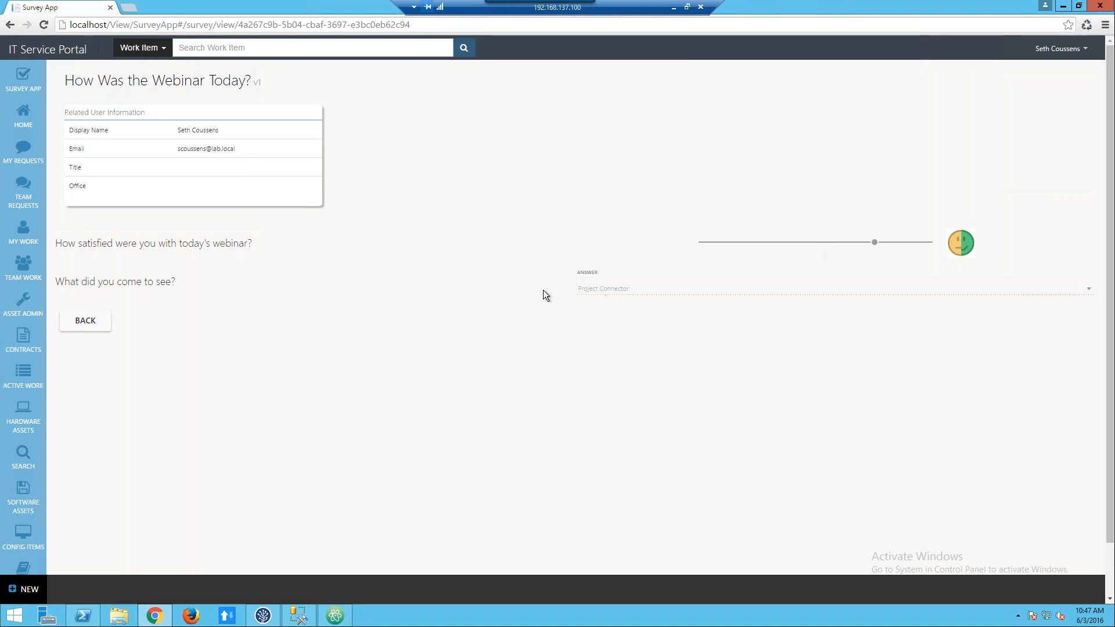
click(87, 321)
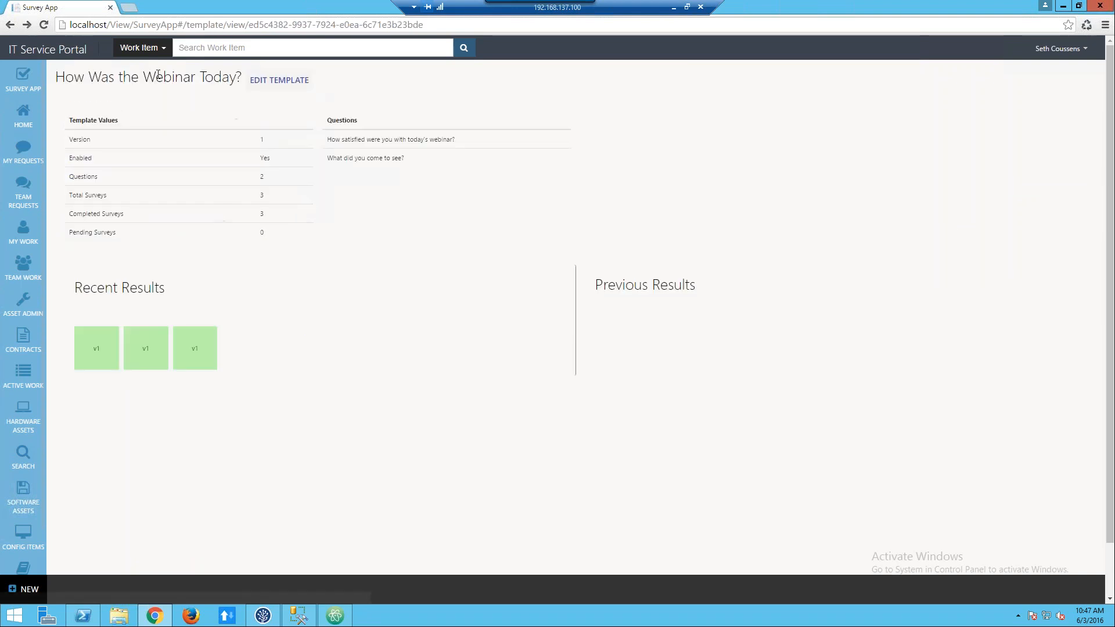
Review the report of the "How Was the Webinar Today?" template and return to the template list.
click(11, 26)
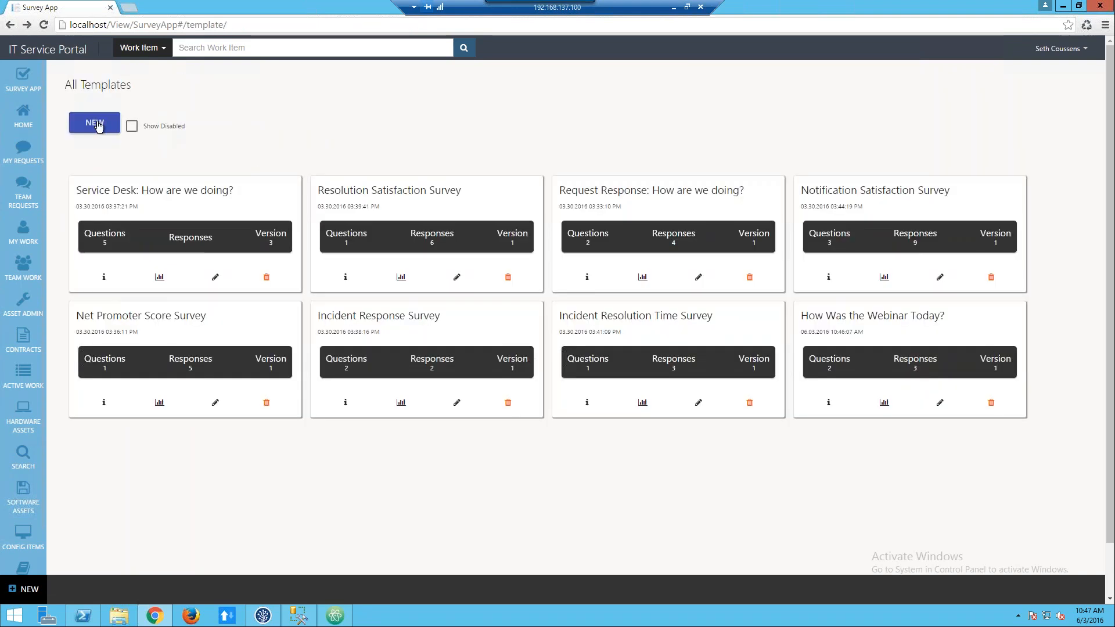
click(885, 403)
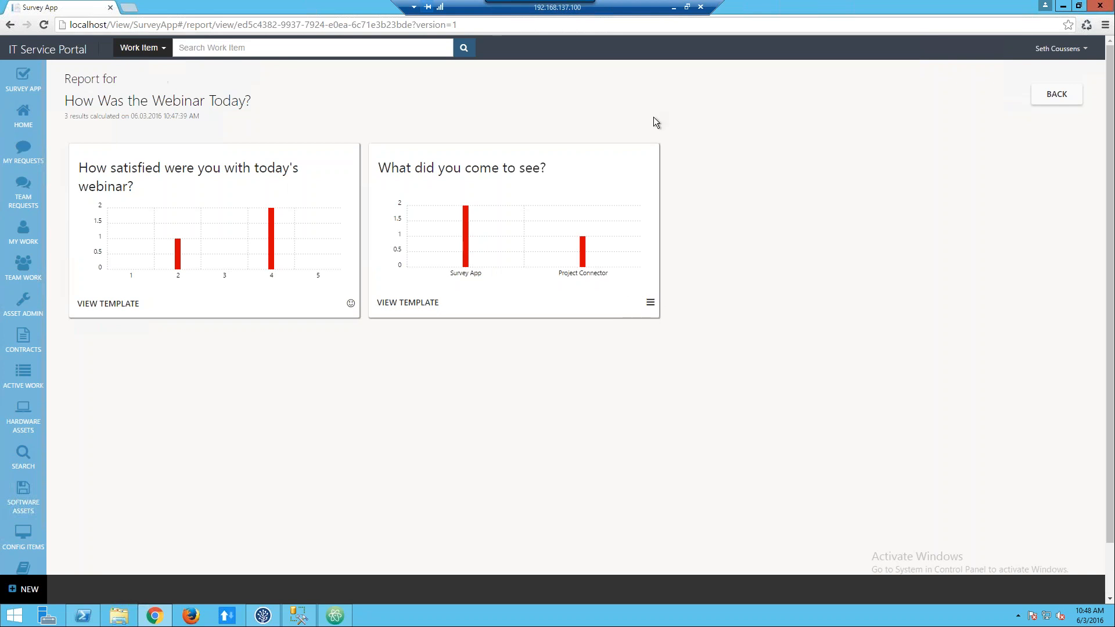
click(1068, 100)
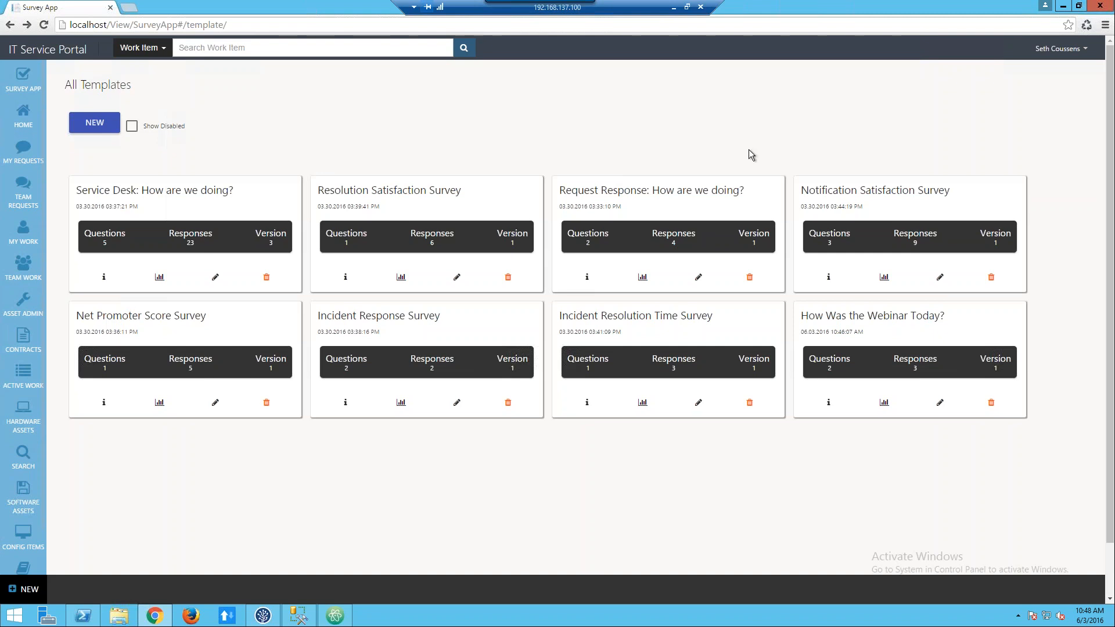
Check the report of the Resolution Satisfaction Survey template, then its information page.
click(401, 277)
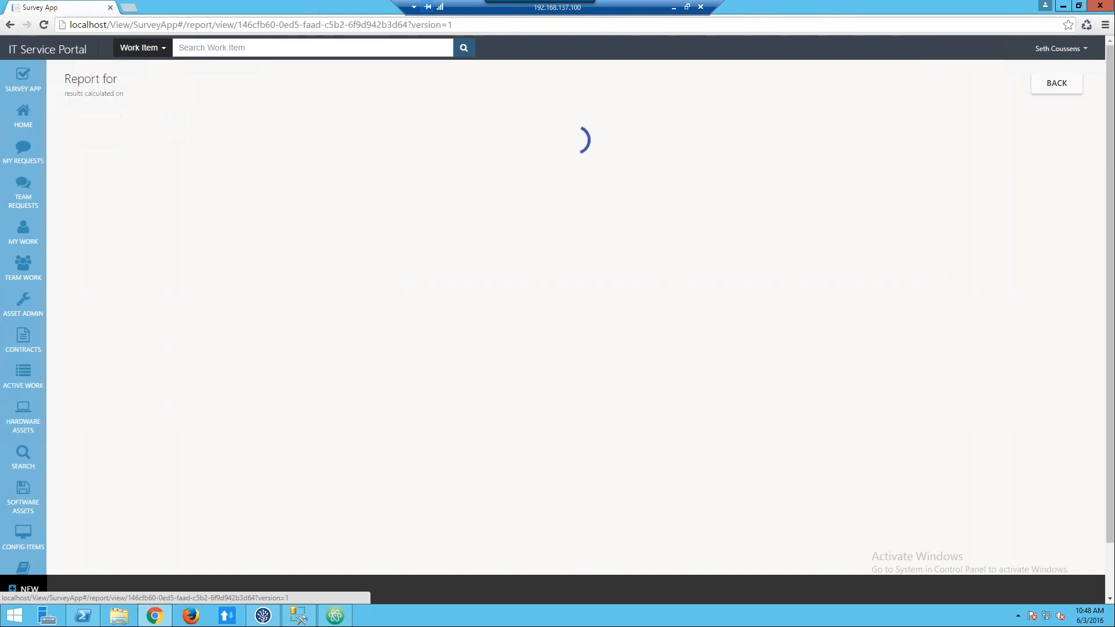
click(8, 28)
click(346, 276)
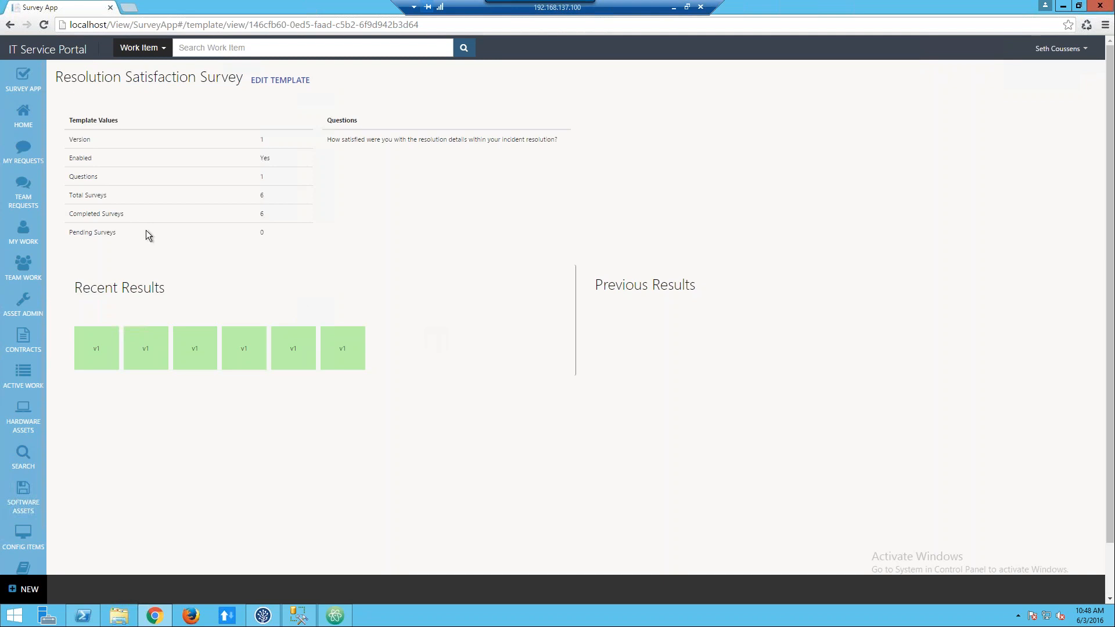
Return to My Surveys and open a new "How Was the Webinar Today?" survey form.
mouse_move(27, 78)
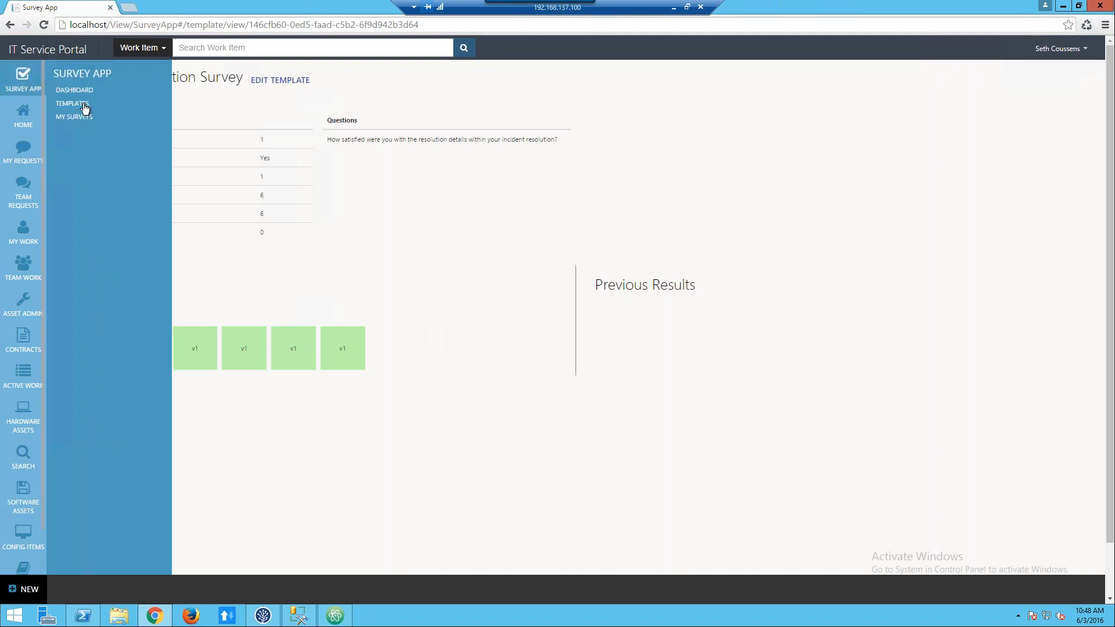
click(82, 111)
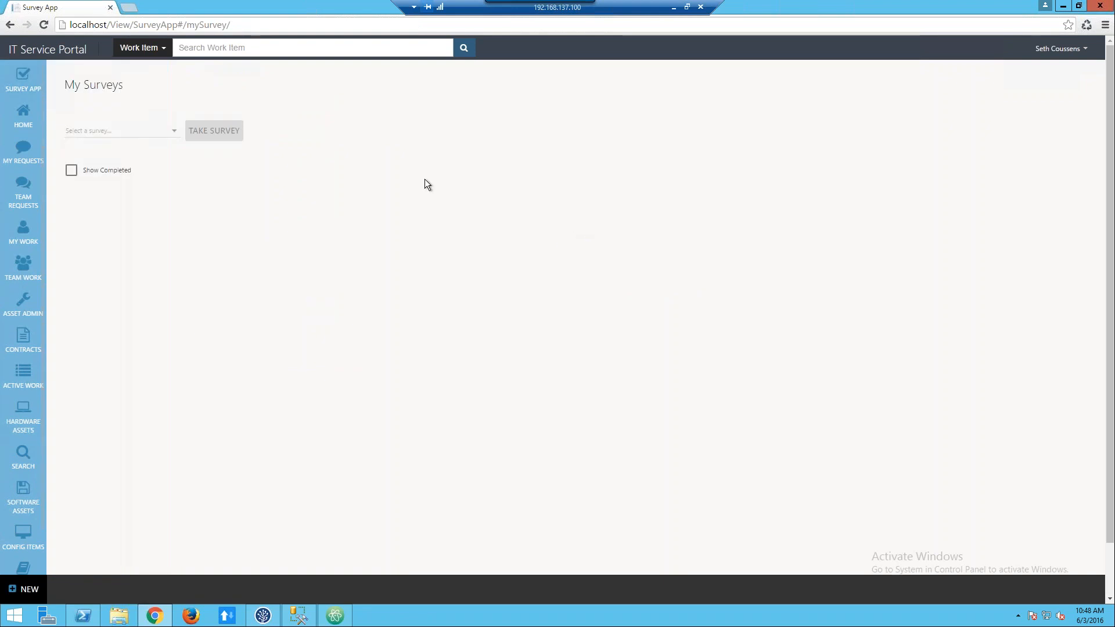
click(172, 138)
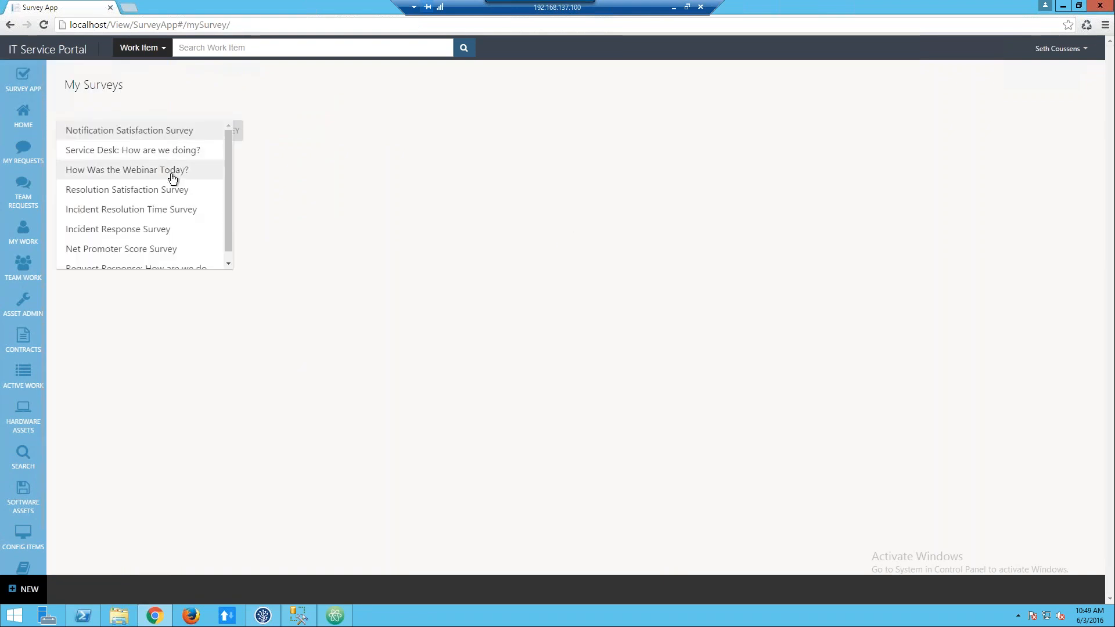
click(173, 173)
click(230, 134)
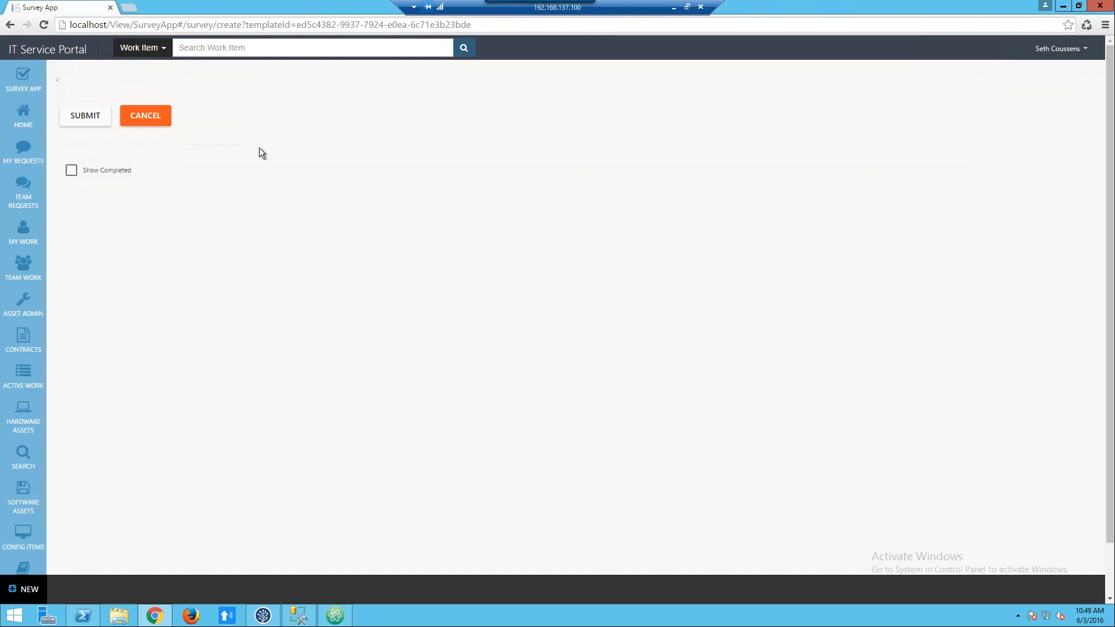
Append the parameter "&workItemId=" to the end of the survey form's URL.
click(515, 27)
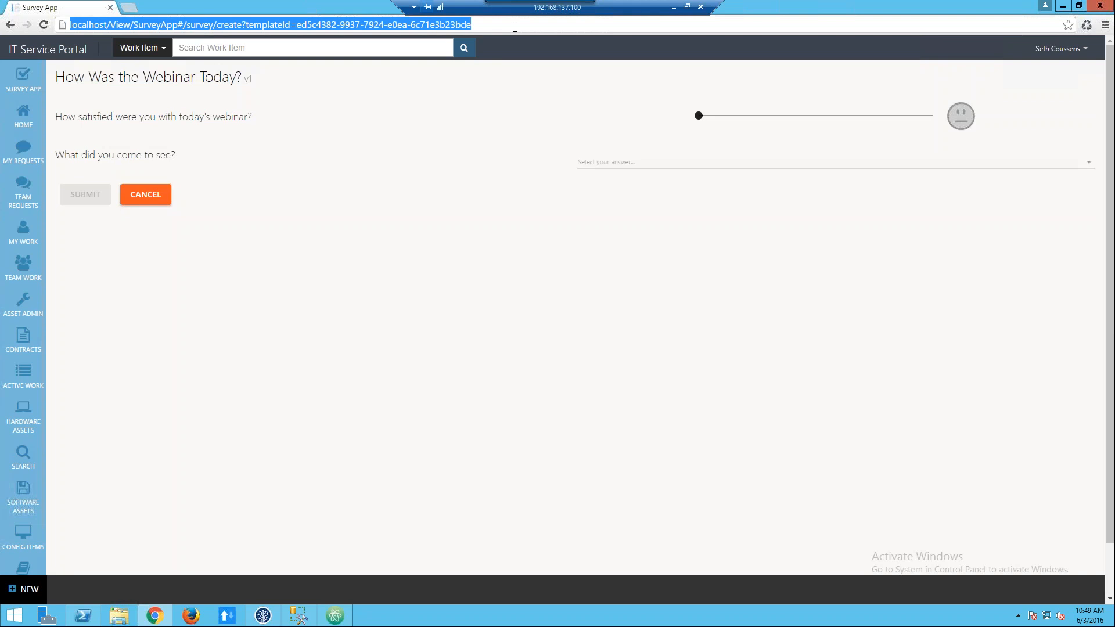
click(515, 27)
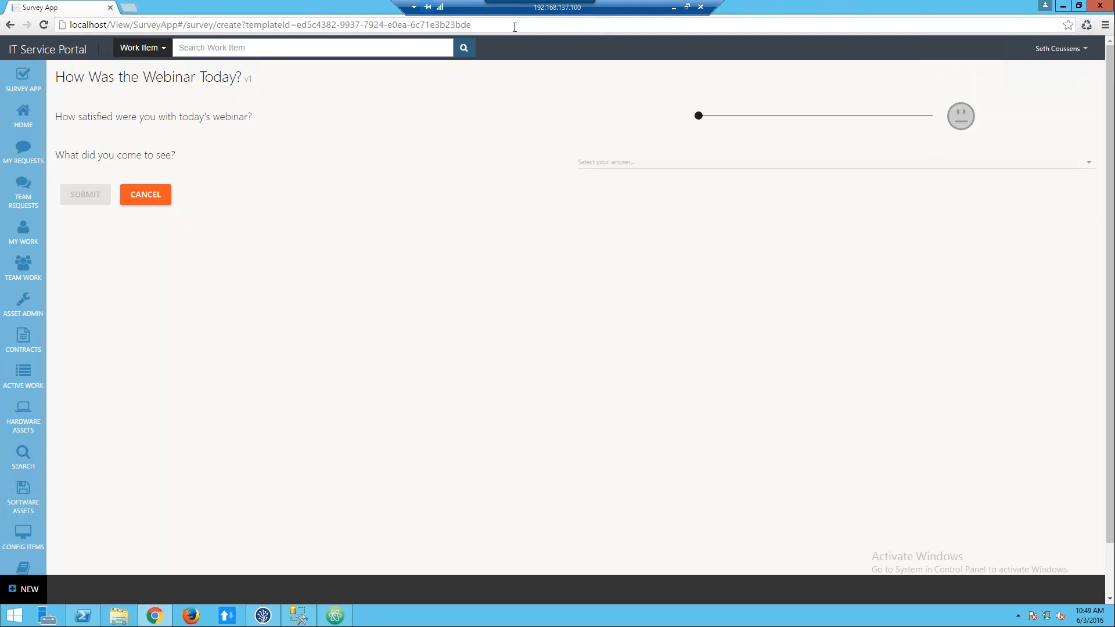
text(&workItemId)
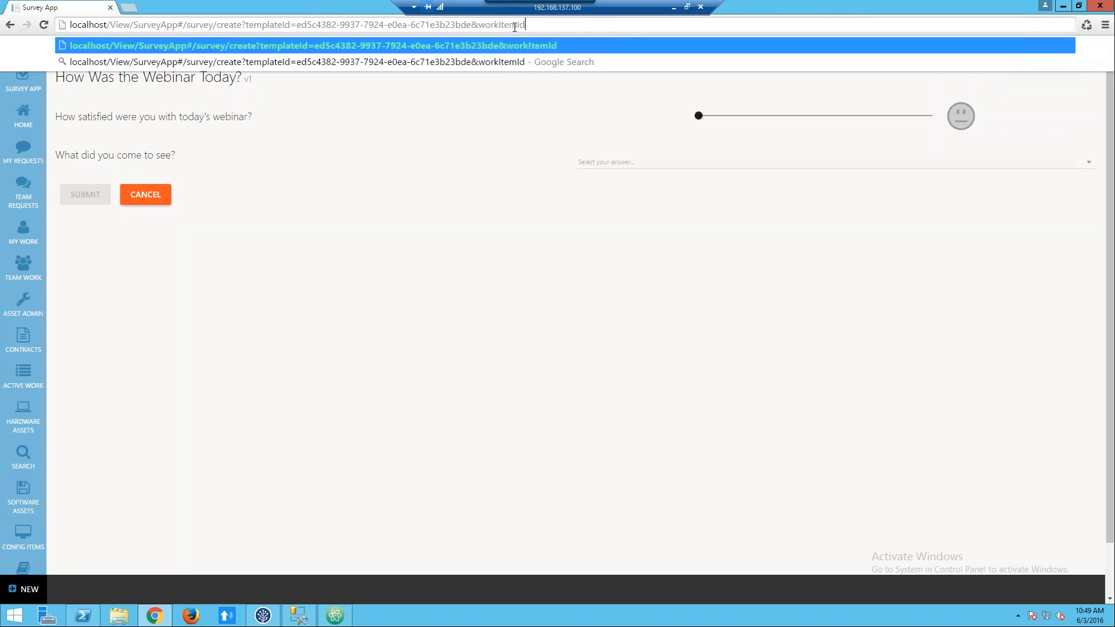
text(=)
Load the localhost portal in a new browser tab and open incident IR170 from the My Work list.
click(129, 7)
text(localhost)
key(Return)
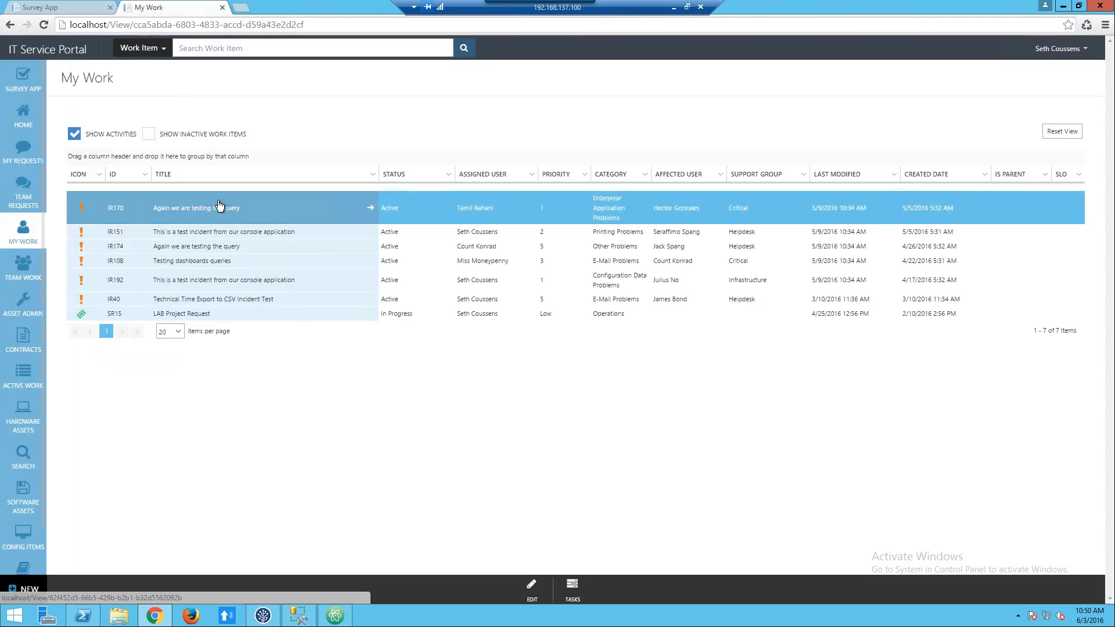
click(242, 216)
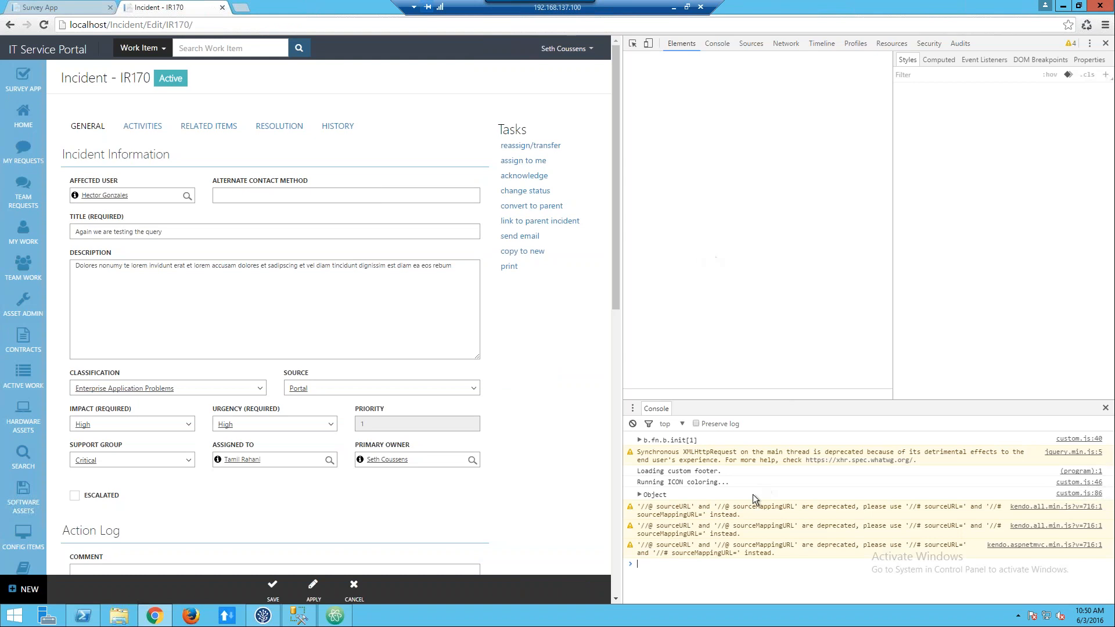
Evaluate pageForm.viewModel in the developer console of incident IR170 to inspect its properties.
click(653, 564)
text(pageForm.)
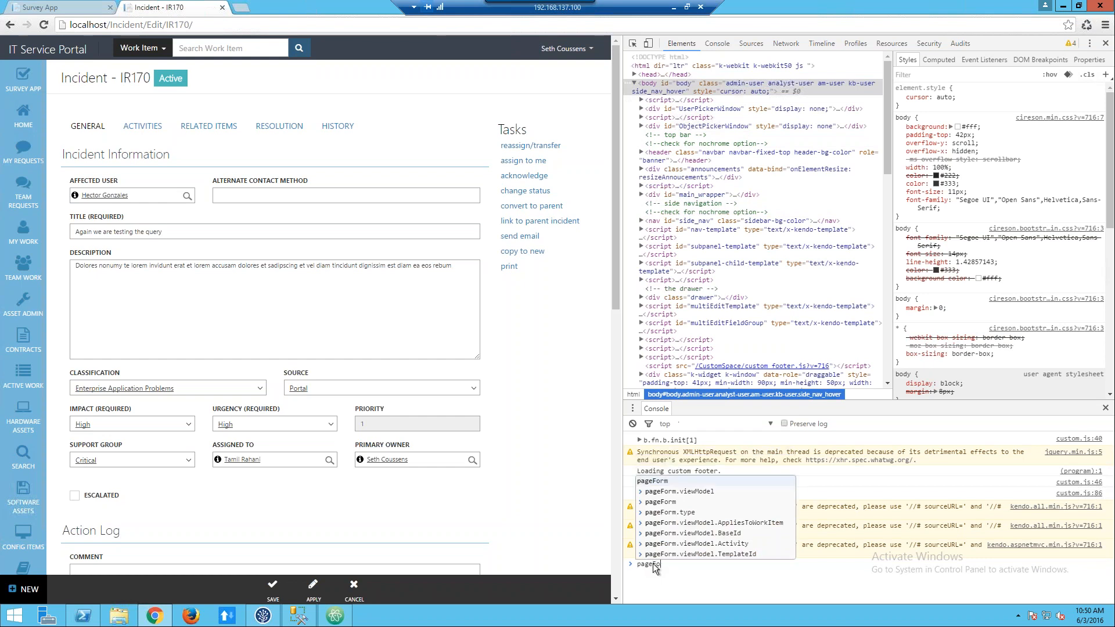
text(view)
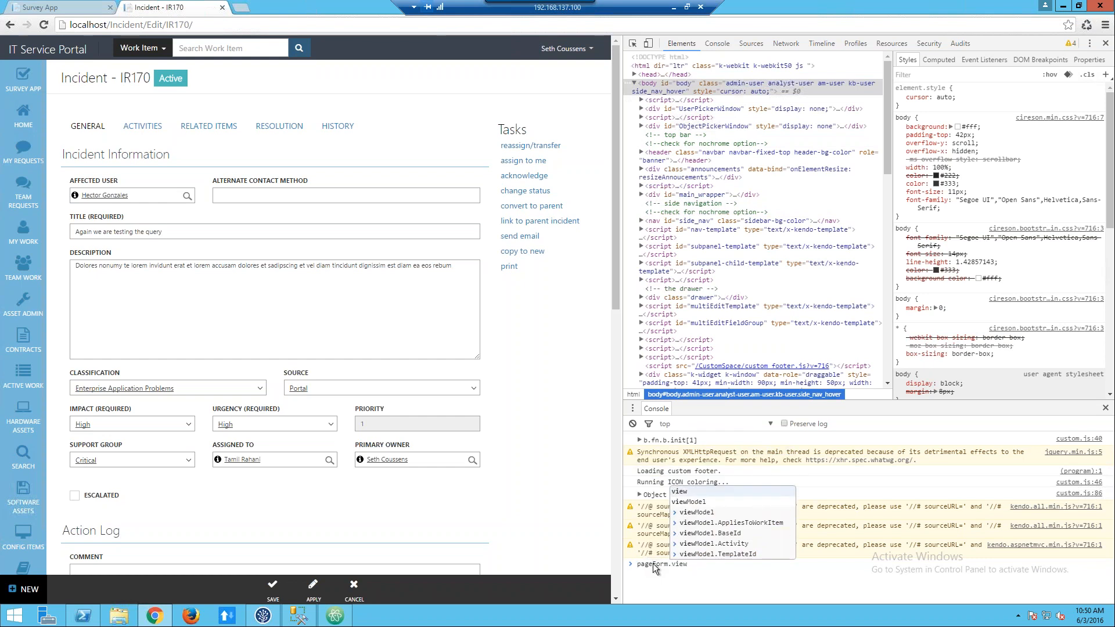
text(Model)
key(Return)
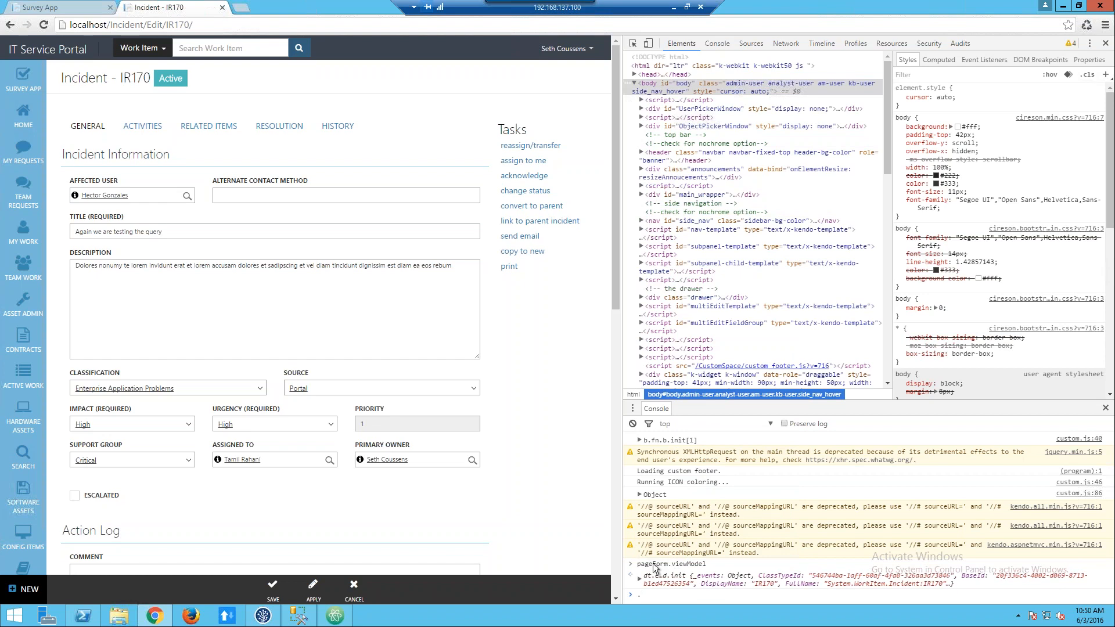
Evaluate pageForm.viewModel.BaseId in incident IR170's developer console and copy the returned ID.
key(Up)
text(.Id)
key(Return)
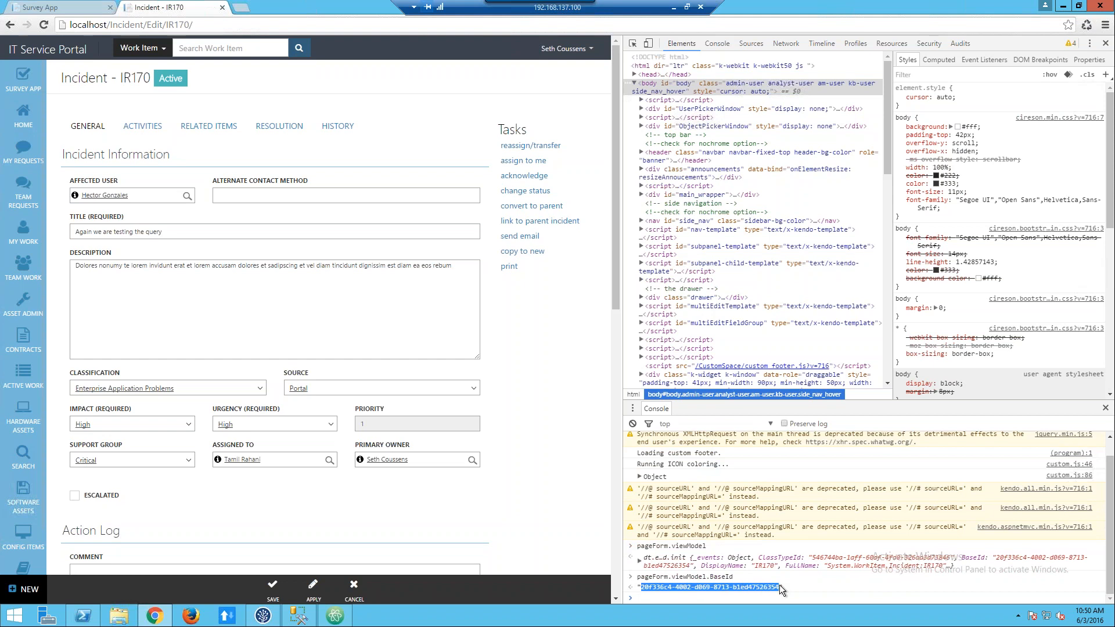
right_click(779, 588)
click(819, 583)
Paste the copied BaseId at the end of the survey form's URL and load the address.
click(88, 9)
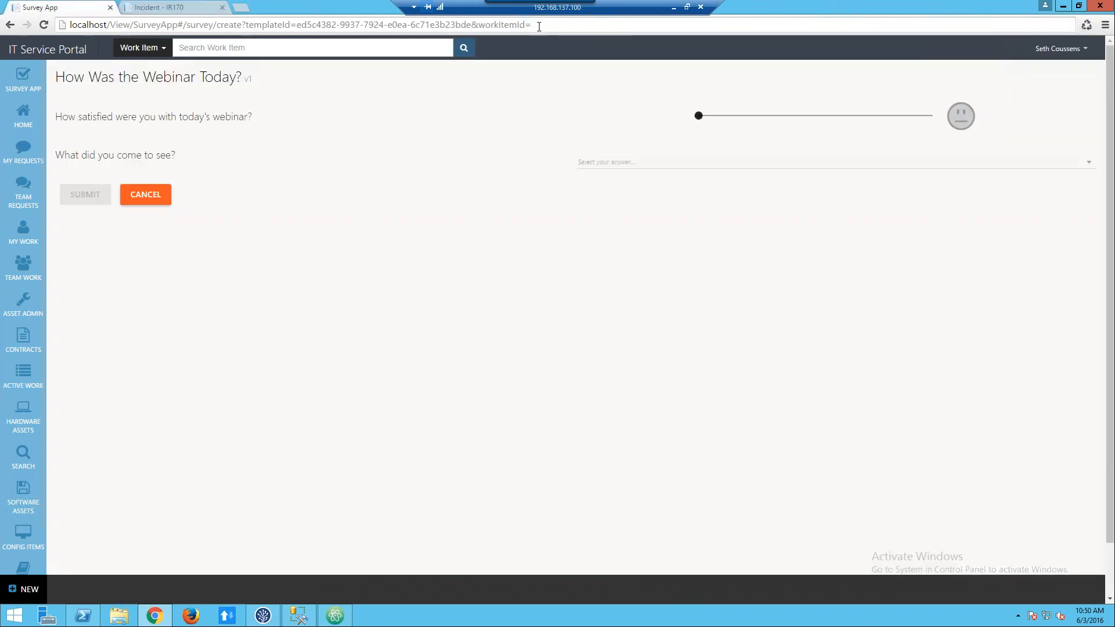
key(BackSpace)
key(ctrl+v)
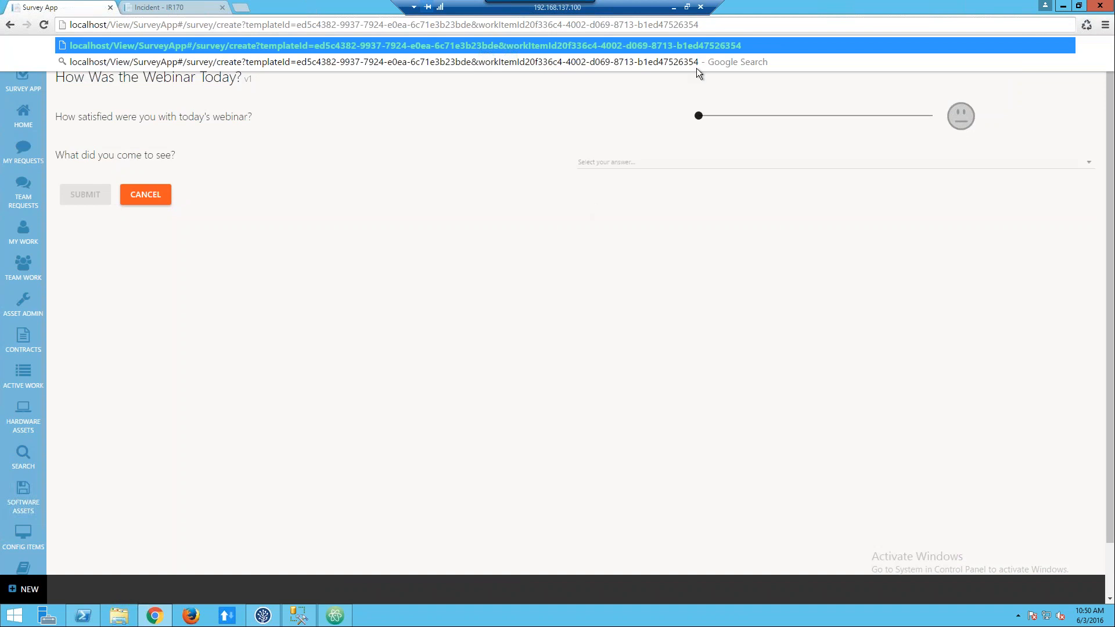
drag(715, 25, 41, 3)
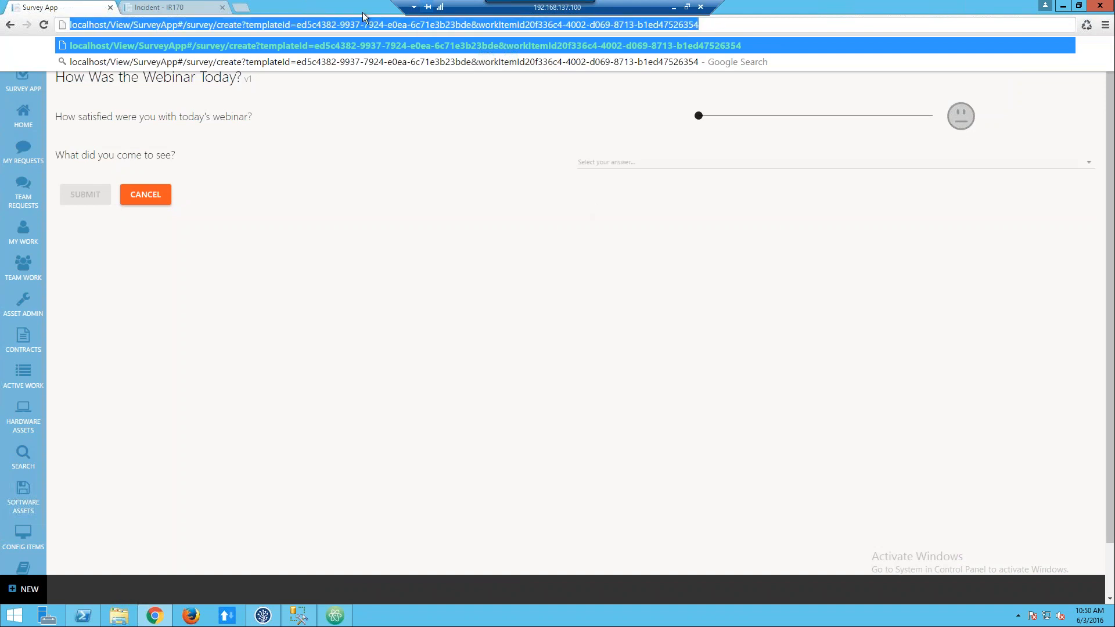
click(711, 24)
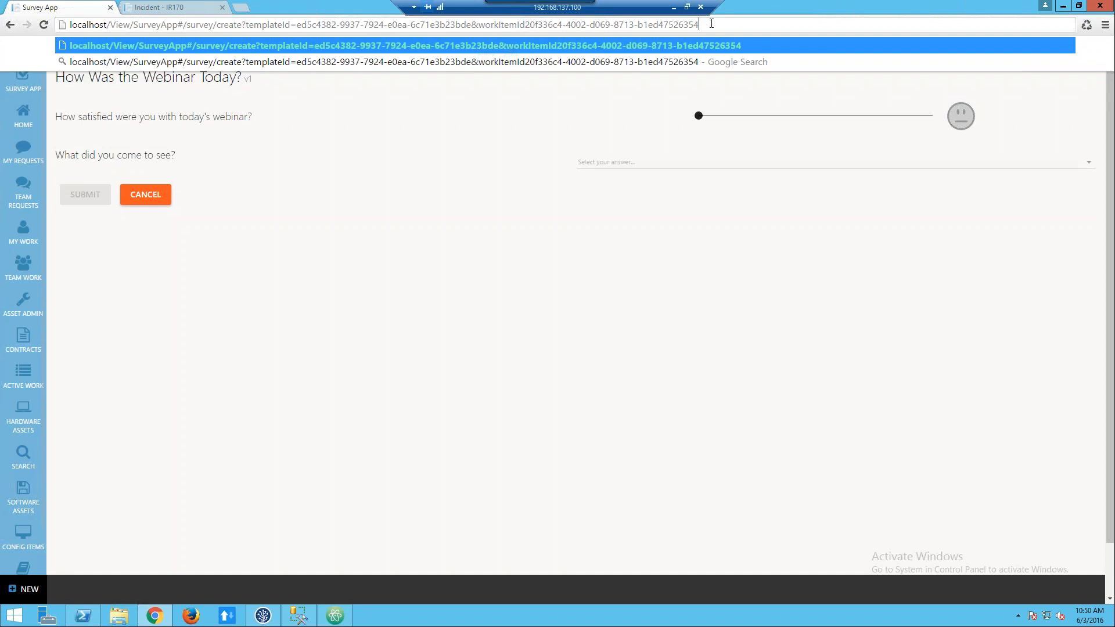
key(Return)
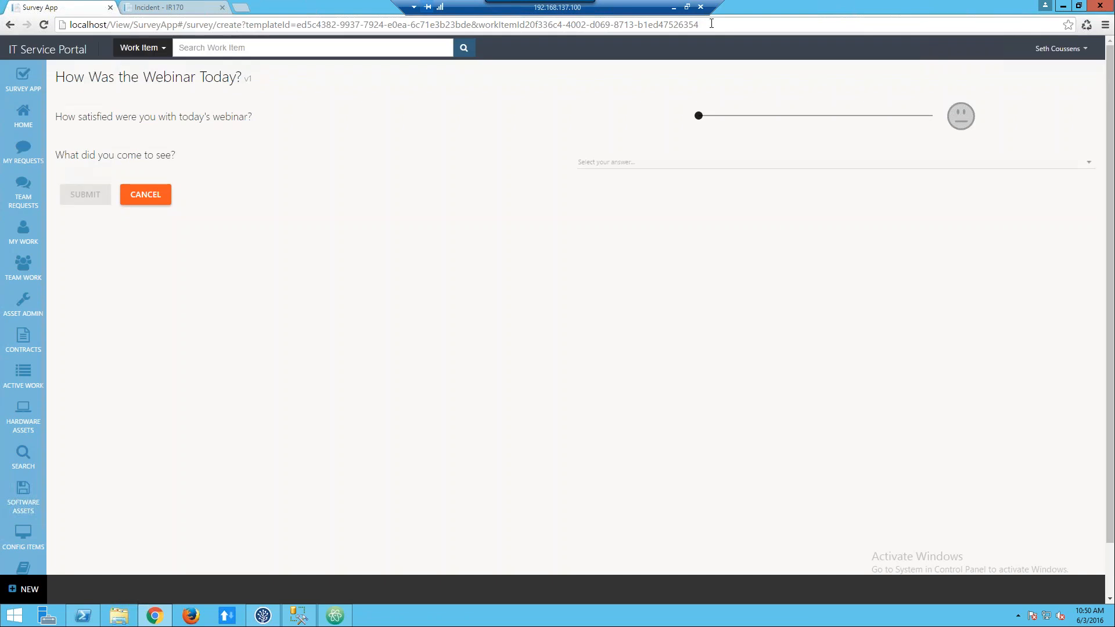
click(712, 24)
key(Return)
Insert the missing "=" between workItemId and its value in the survey URL and reload the form.
click(527, 26)
click(527, 26)
text(=)
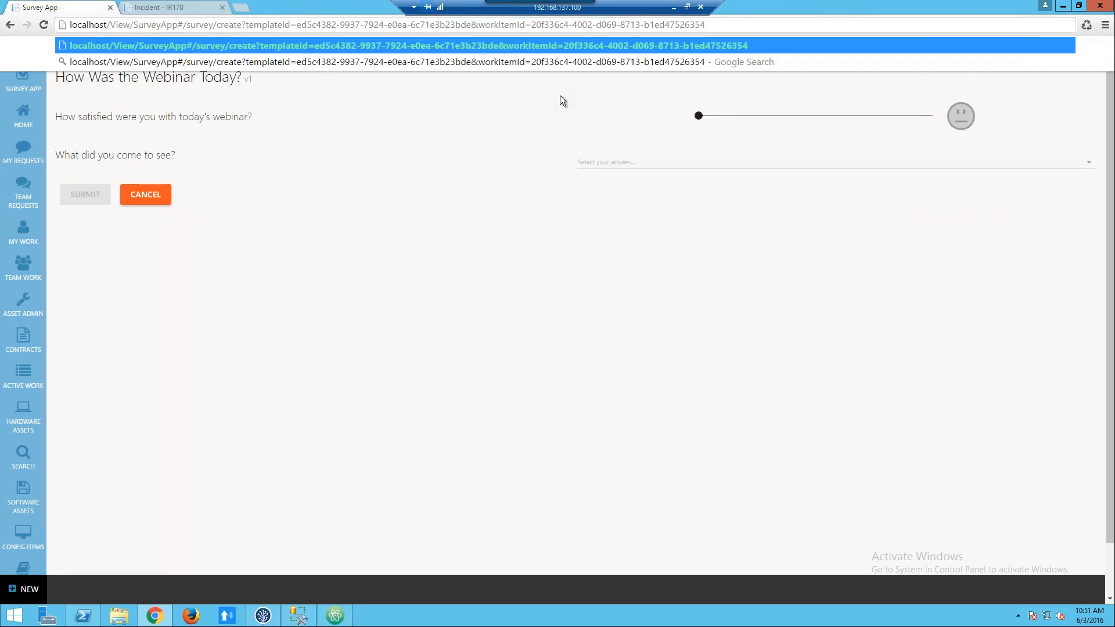
key(Return)
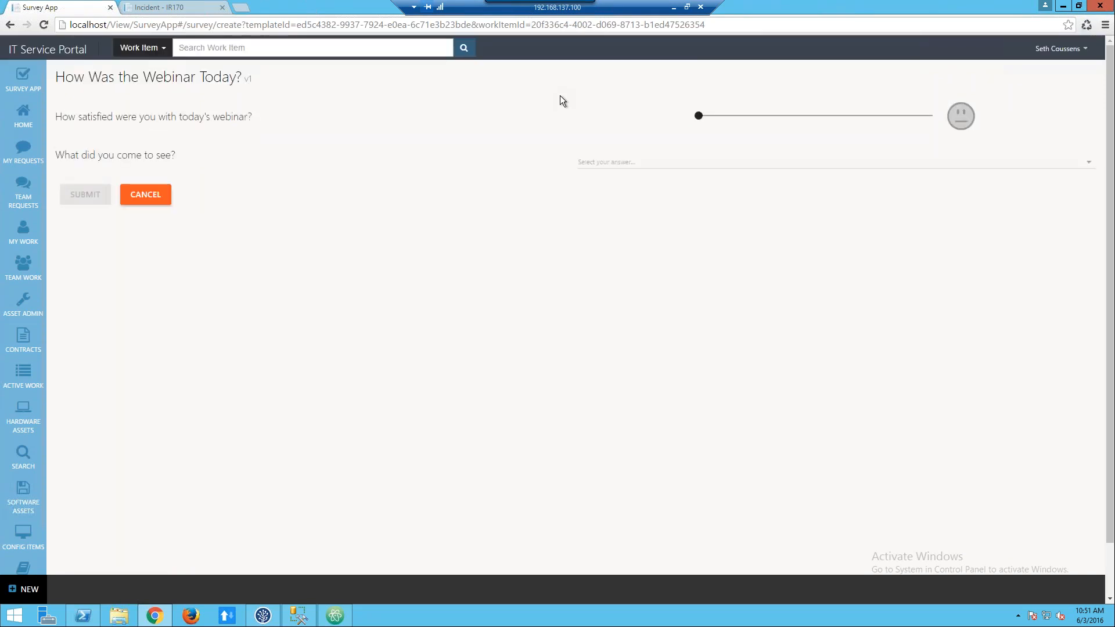
click(706, 25)
click(706, 25)
key(Return)
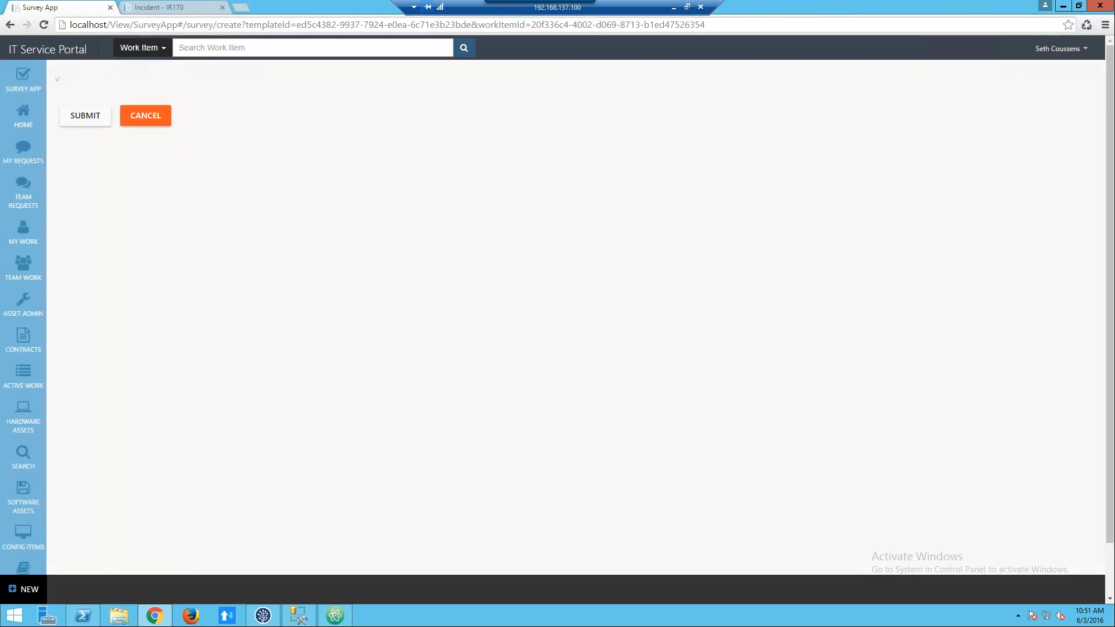
Answer the webinar survey with the highest satisfaction rating and "Survey App", and submit it.
click(859, 116)
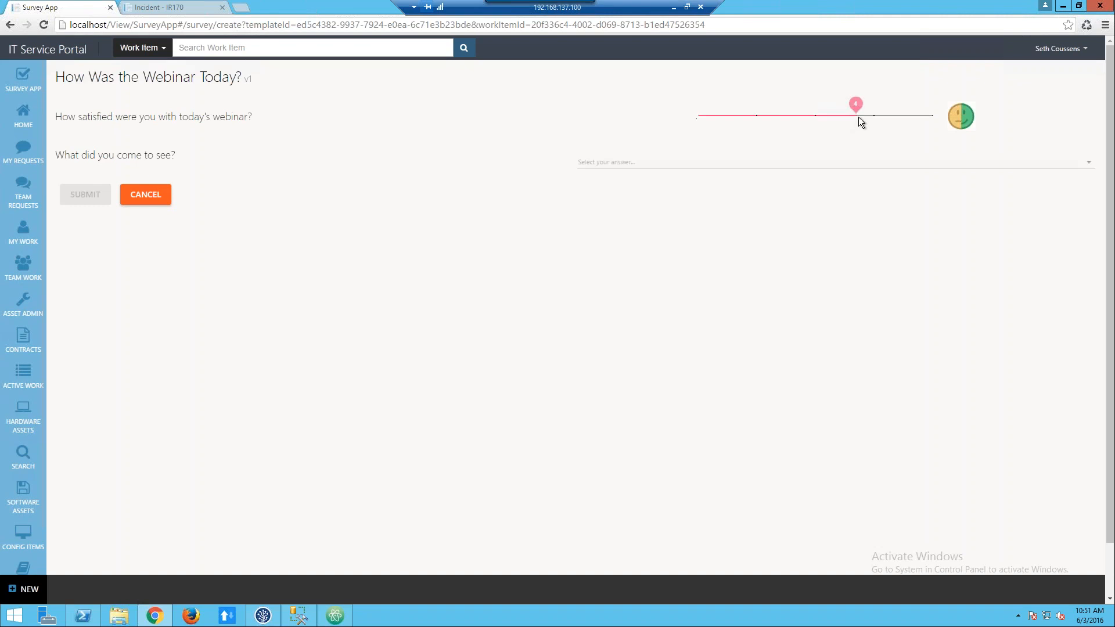
click(779, 164)
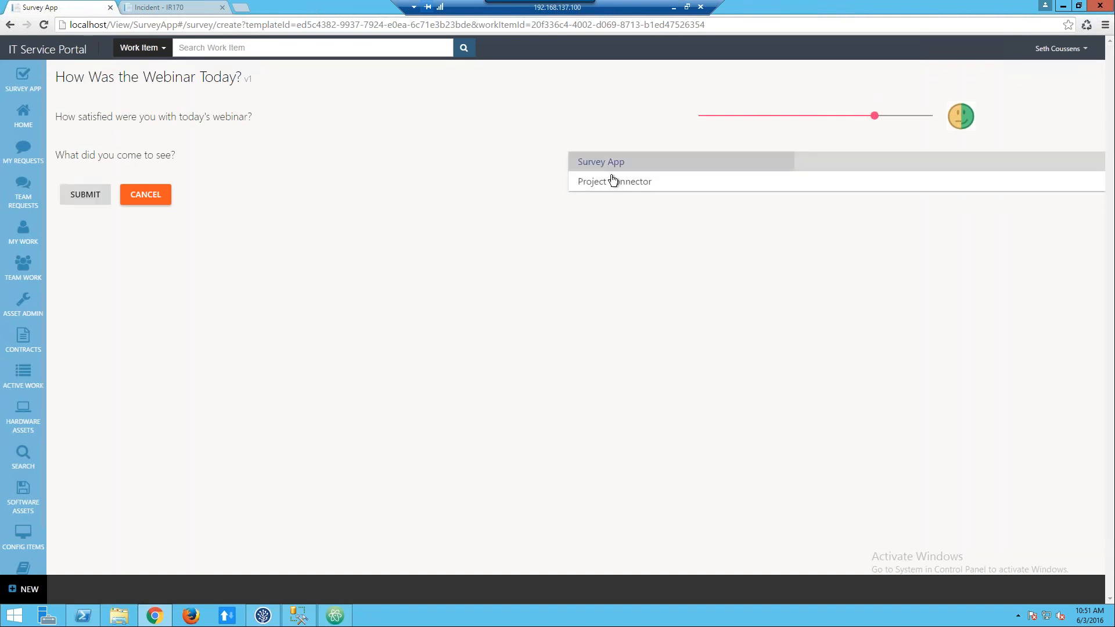
click(607, 163)
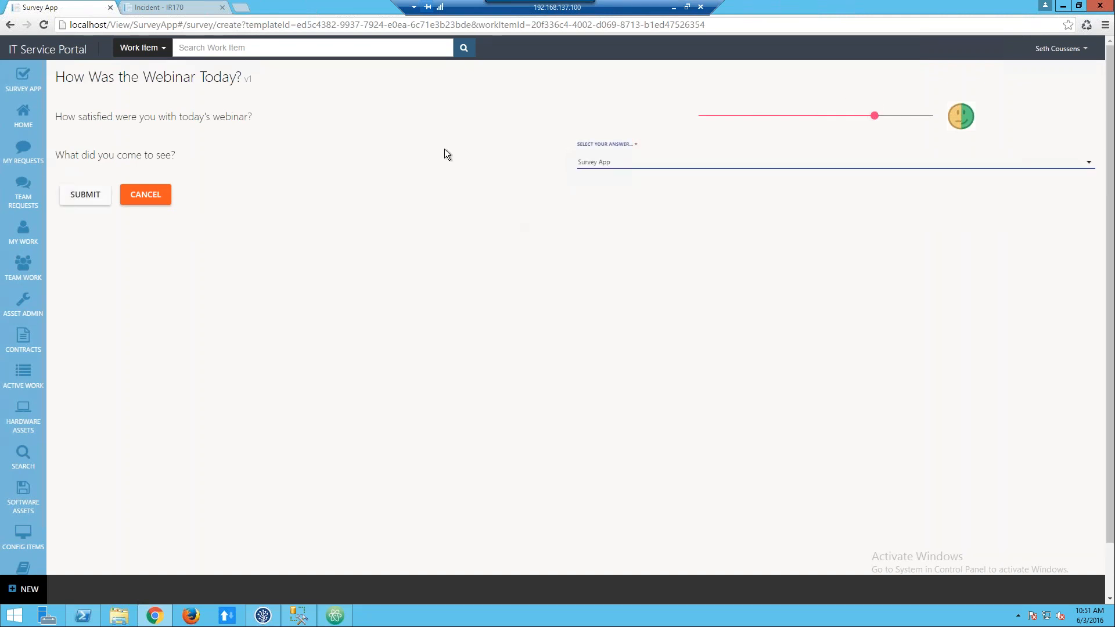
click(929, 115)
click(85, 196)
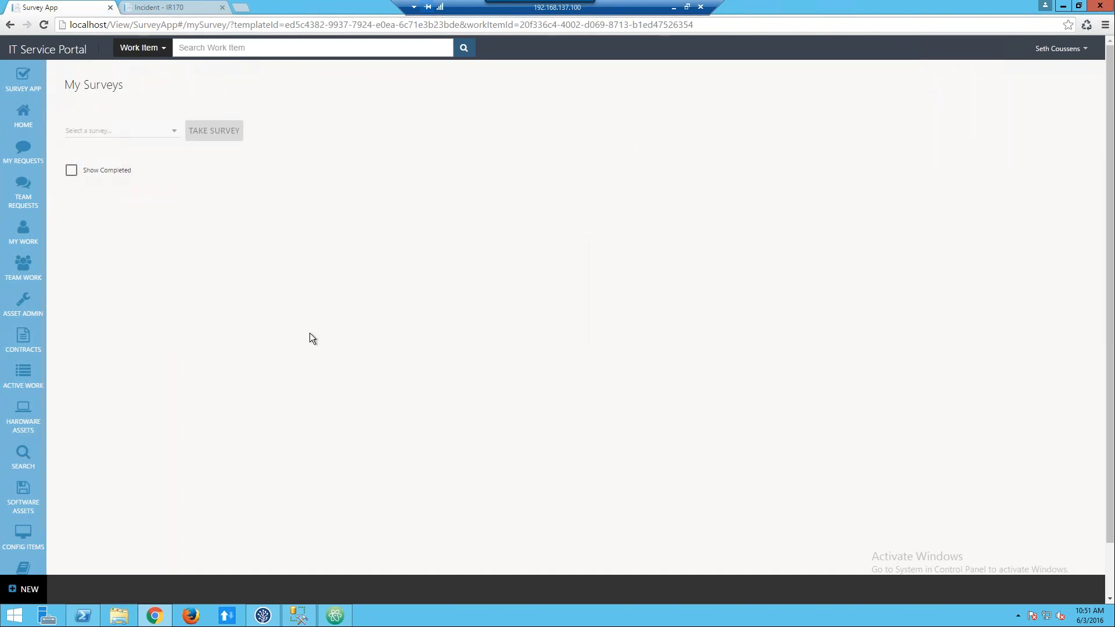
Open the "How Was the Webinar Today?" template's results and view the recent response marked "v1 : WI".
mouse_move(26, 84)
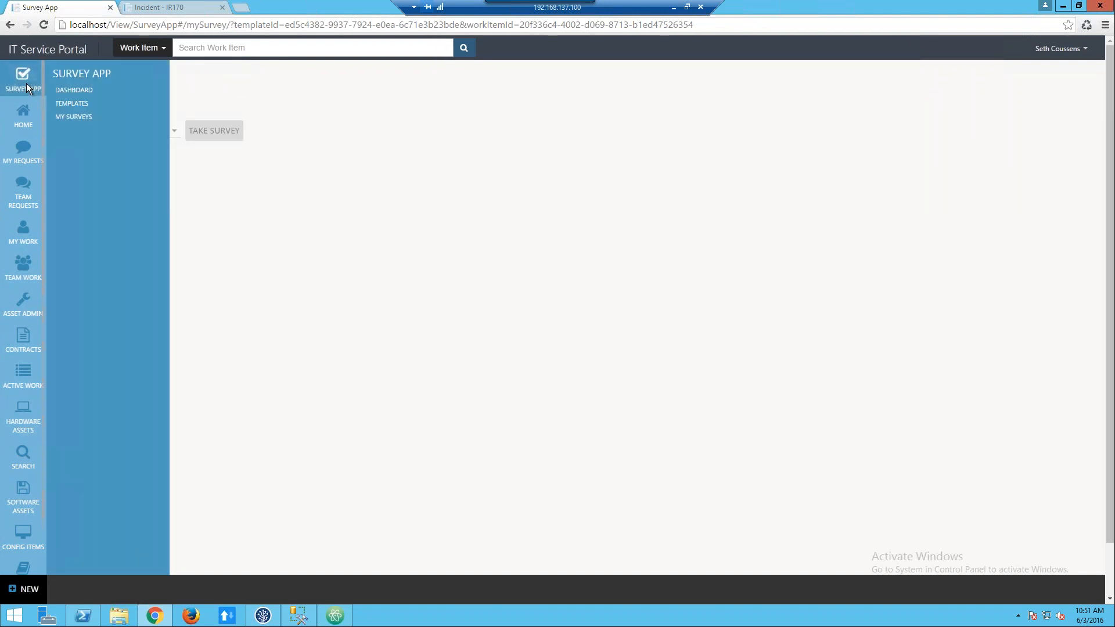
click(64, 104)
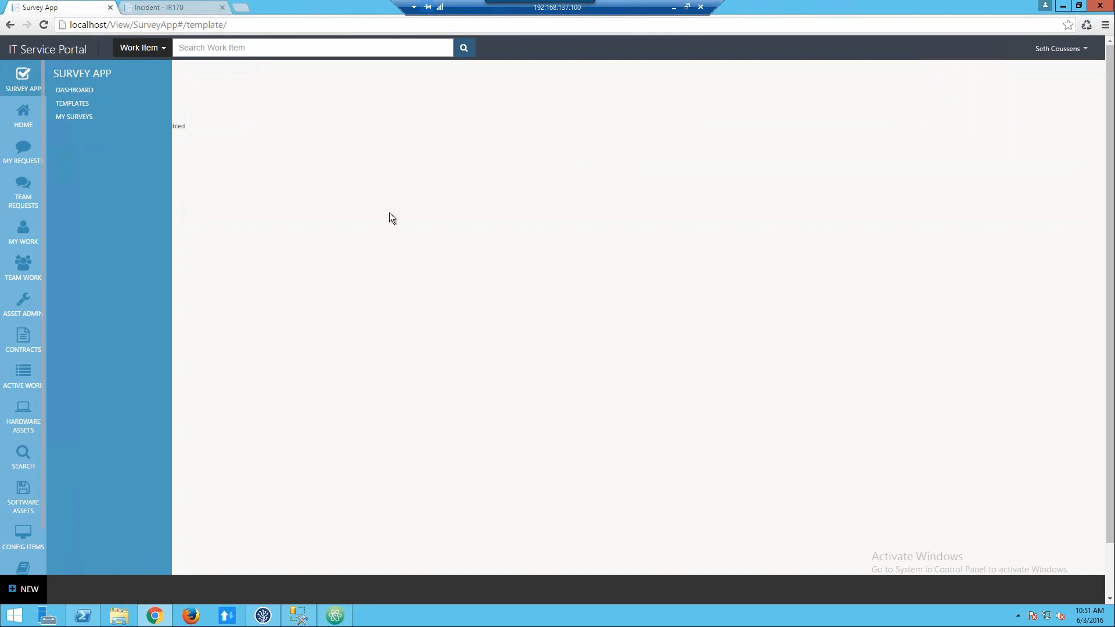
click(829, 403)
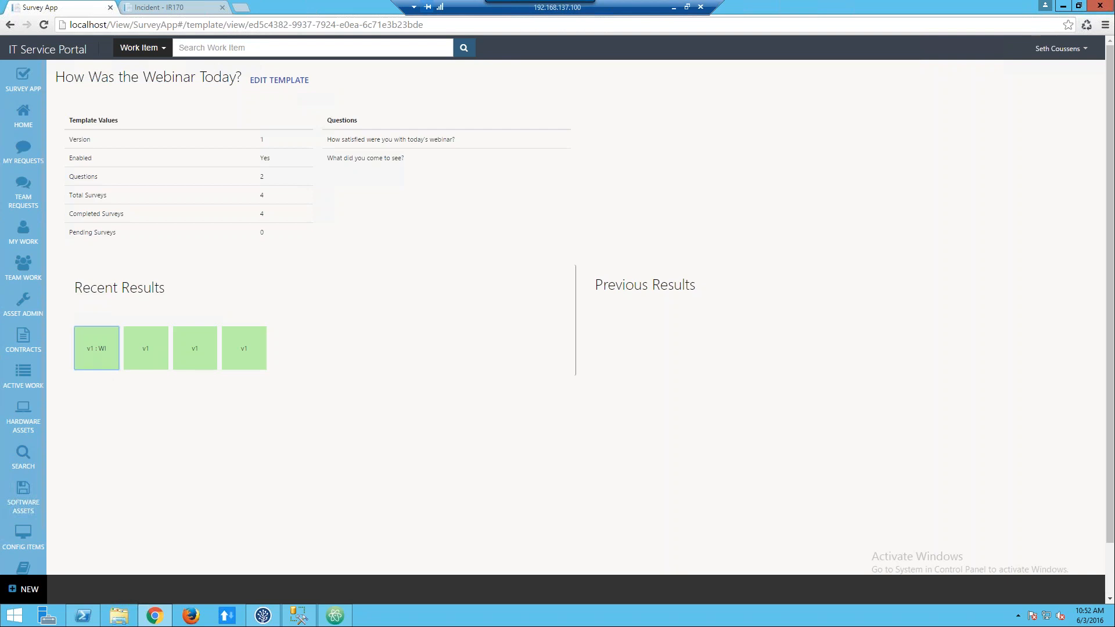
click(102, 357)
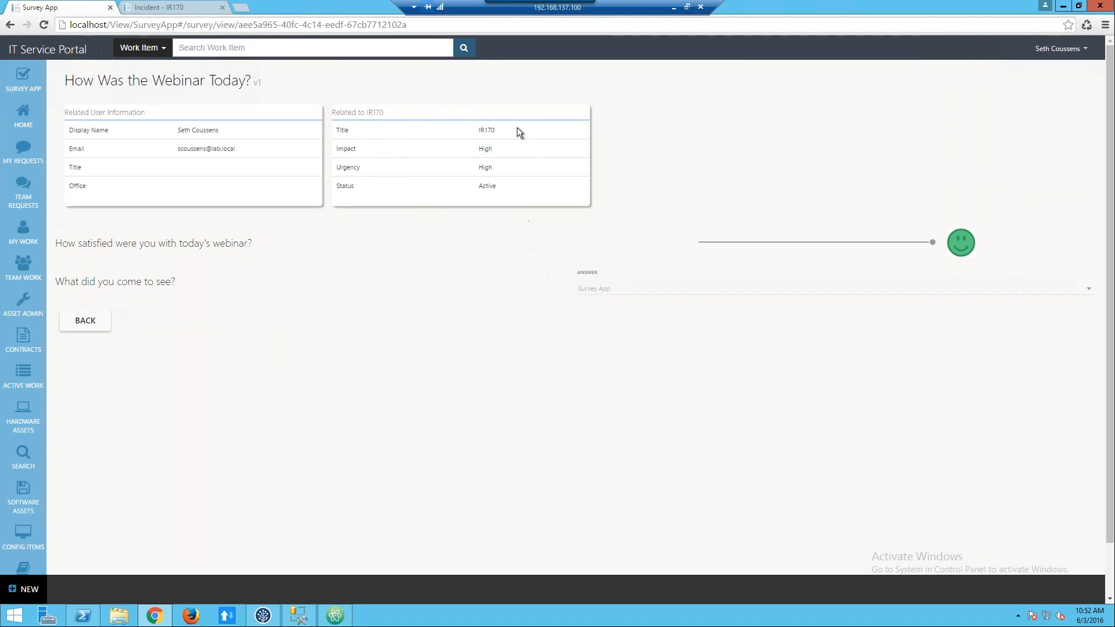
Open the related incident IR170 from the survey response and look through its details and action log.
click(473, 118)
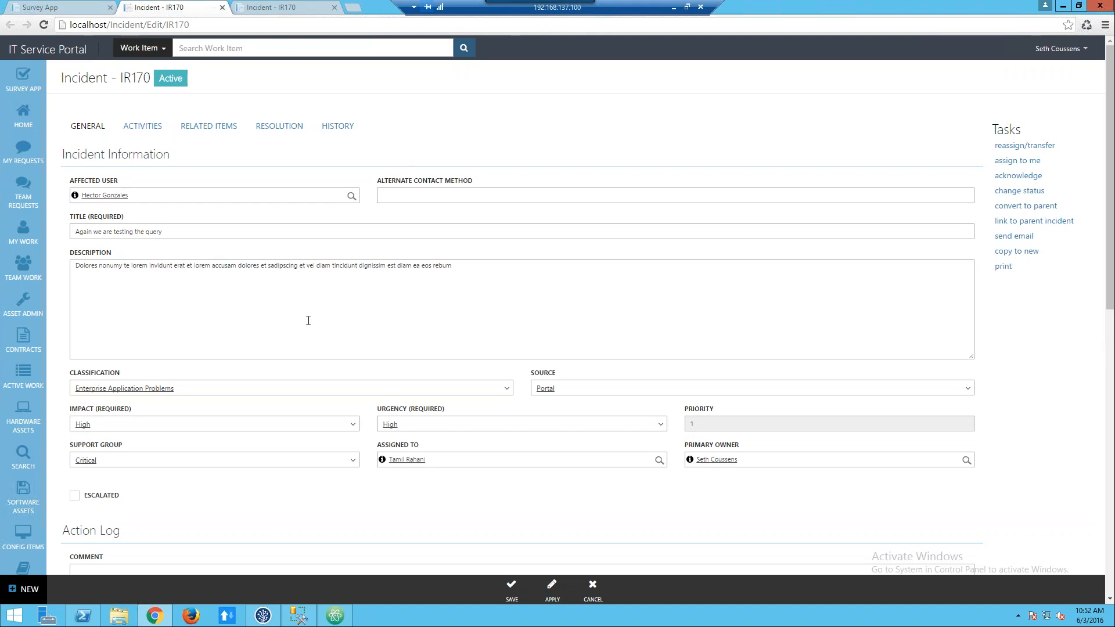
scroll(308, 324, down, 5)
scroll(523, 349, up, 5)
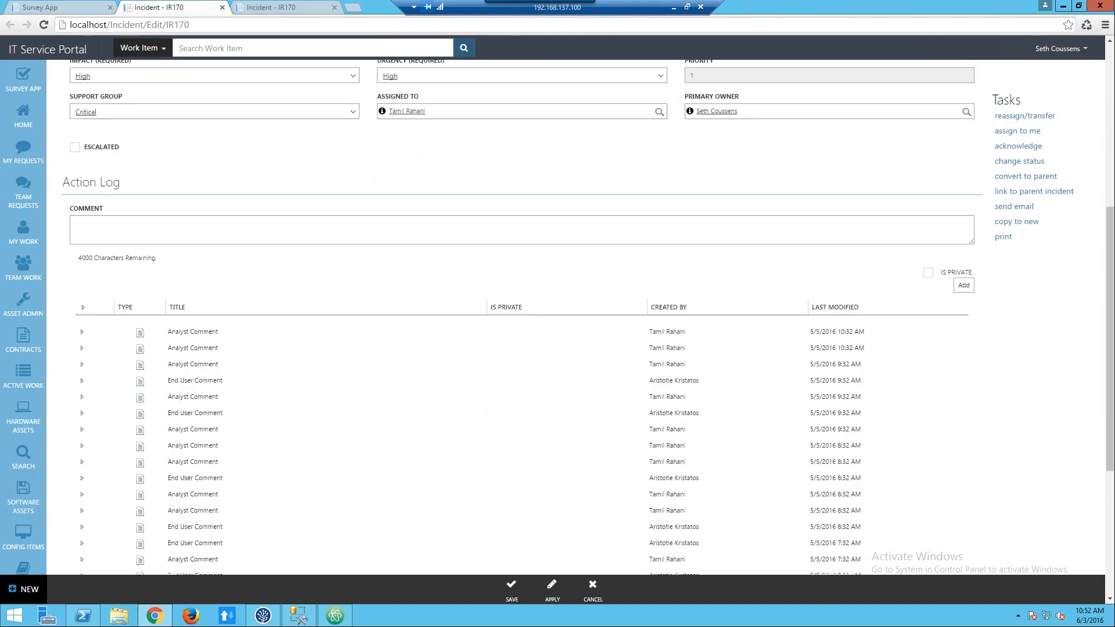
scroll(522, 348, down, 10)
scroll(523, 310, up, 15)
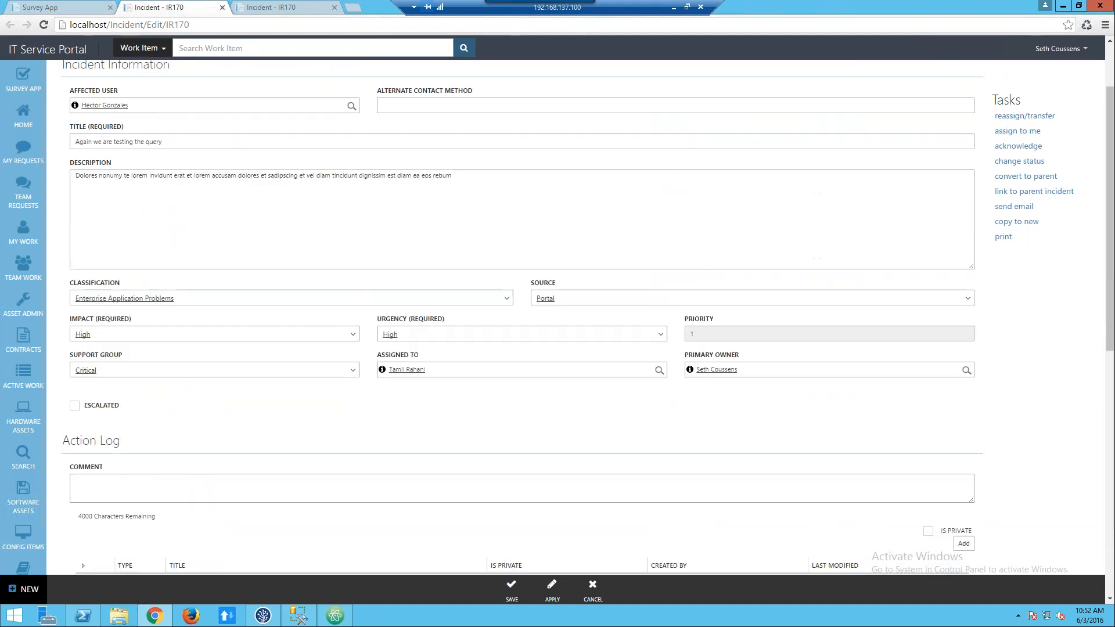
Return to the survey response, open the Survey App dashboard and point out its version number.
click(70, 9)
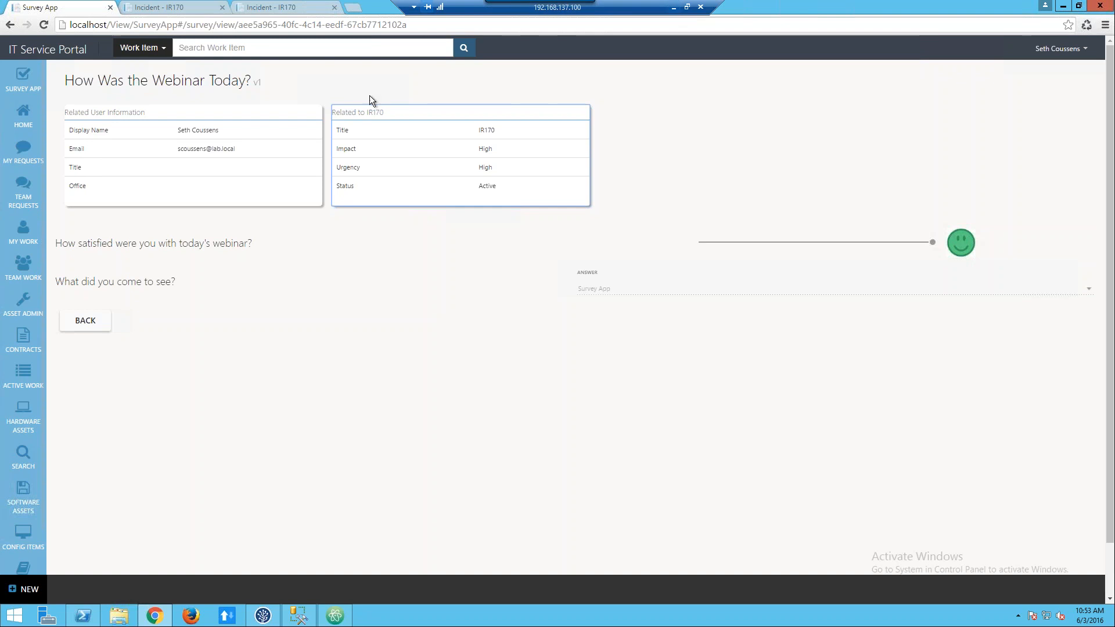
mouse_move(33, 77)
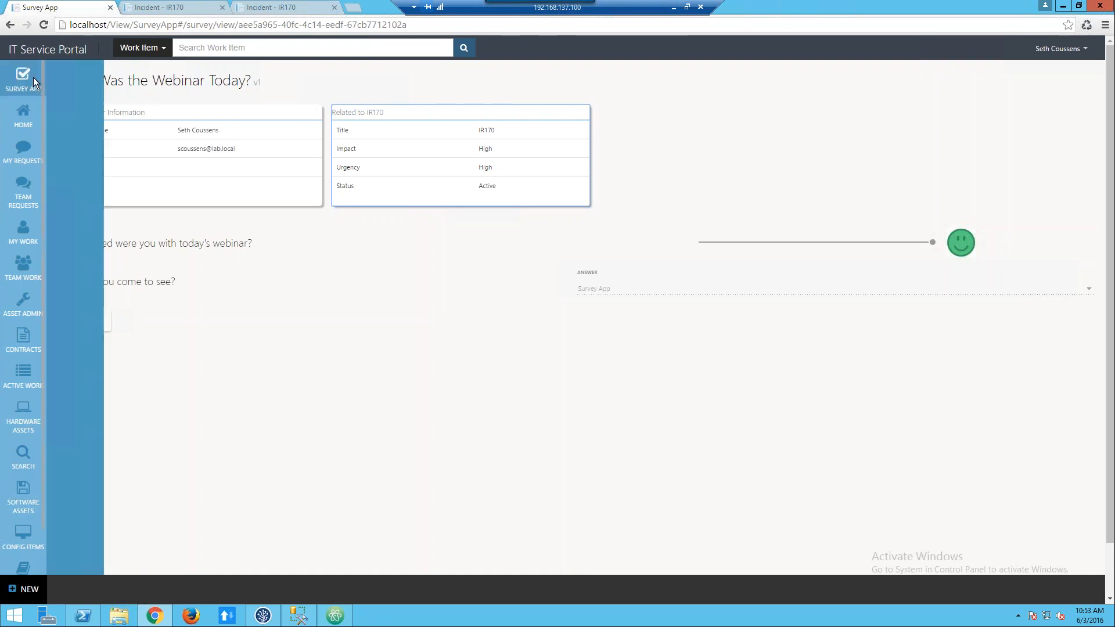
click(90, 94)
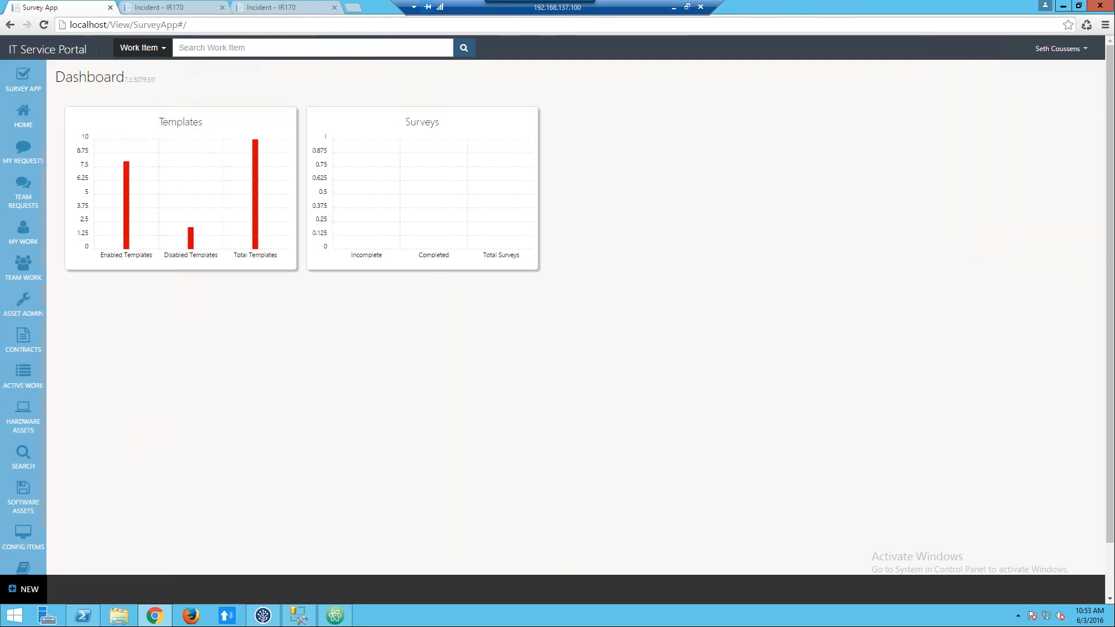
double_click(157, 80)
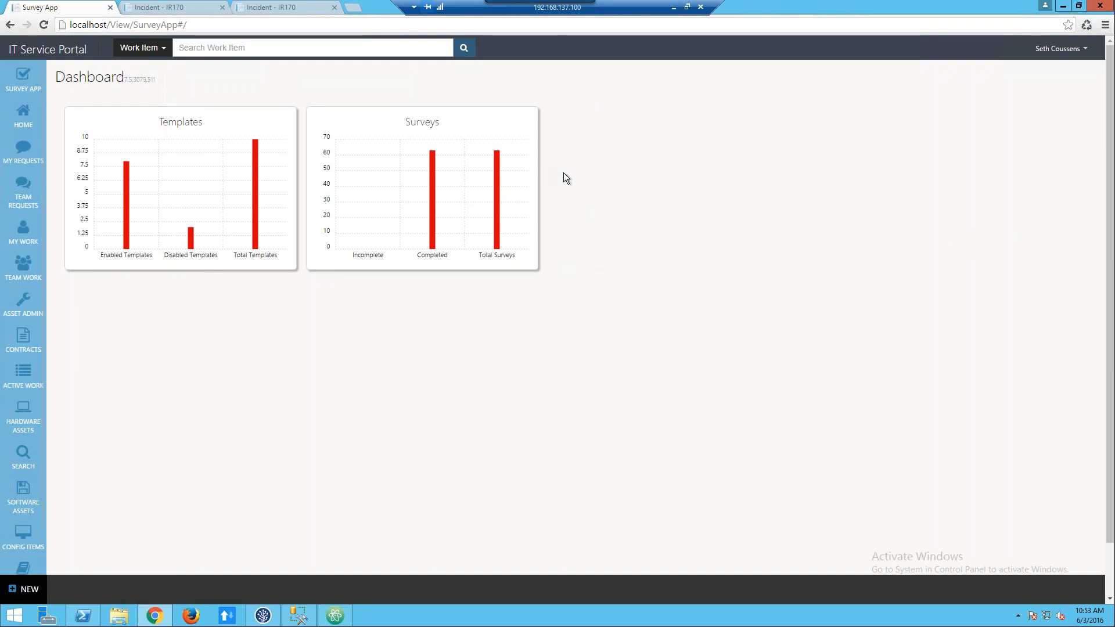
Switch to File Explorer and browse to C:\inetpub\CiresonPortal\CustomSpace\SurveyApp.
key(super+e)
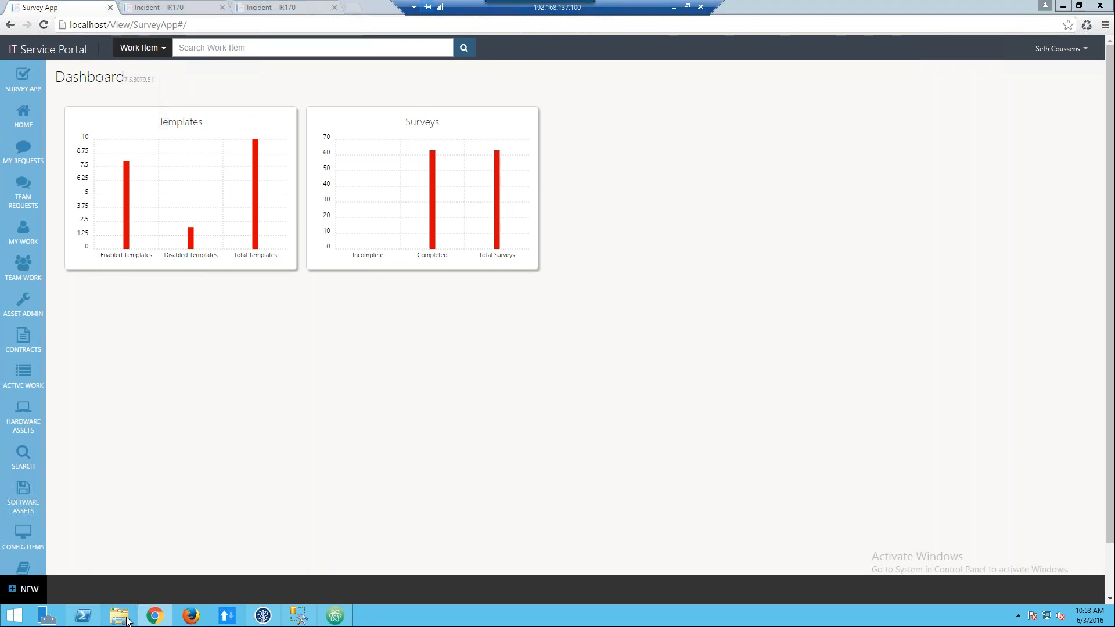
double_click(346, 180)
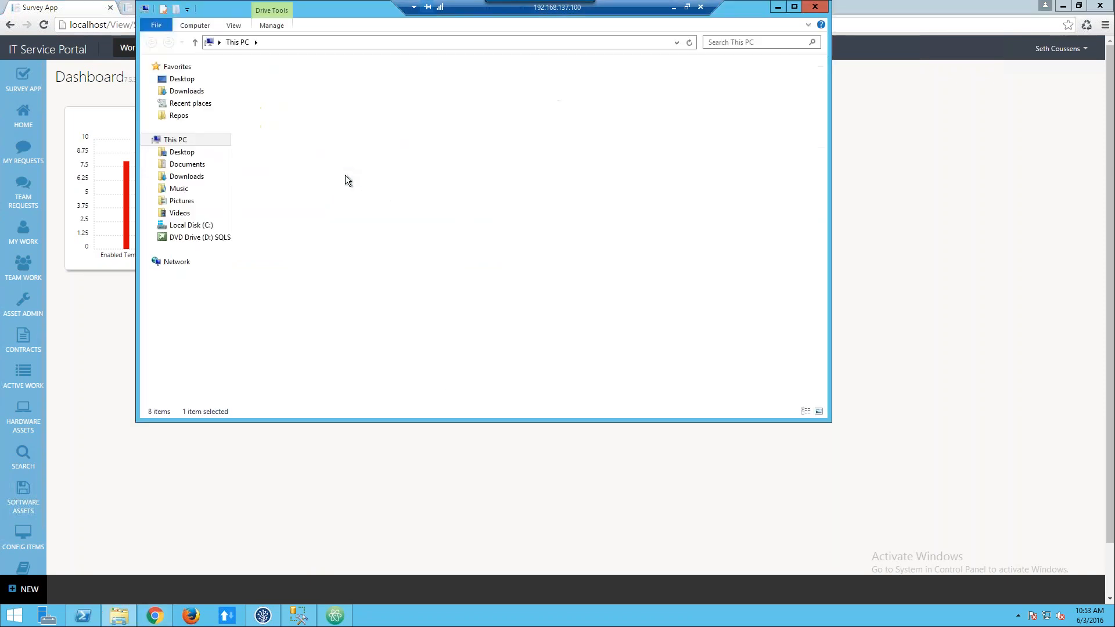
click(295, 116)
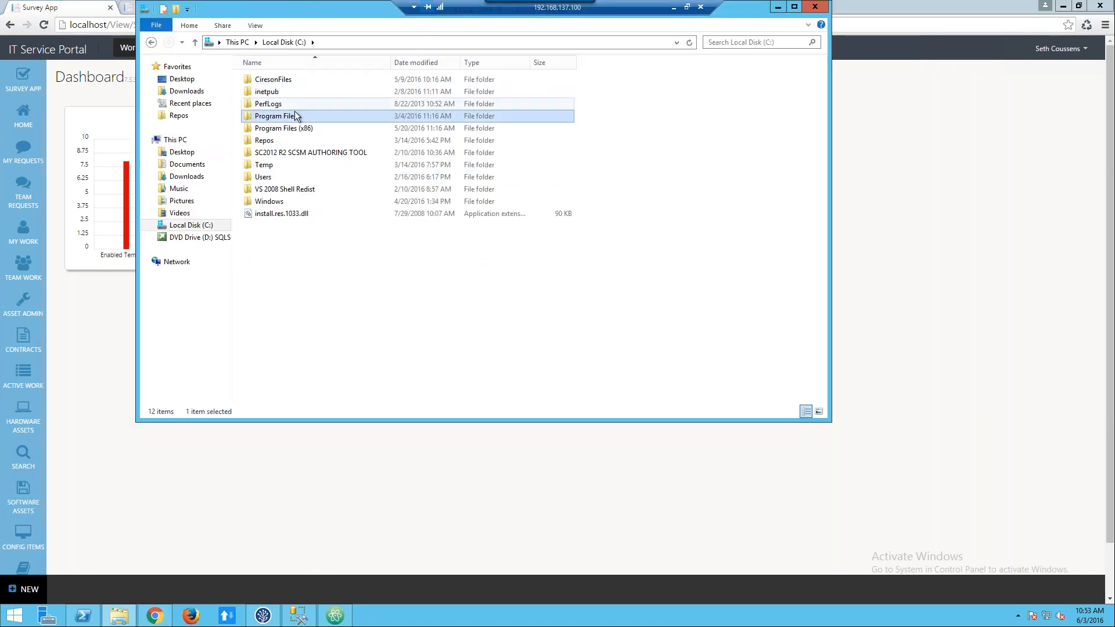
double_click(284, 88)
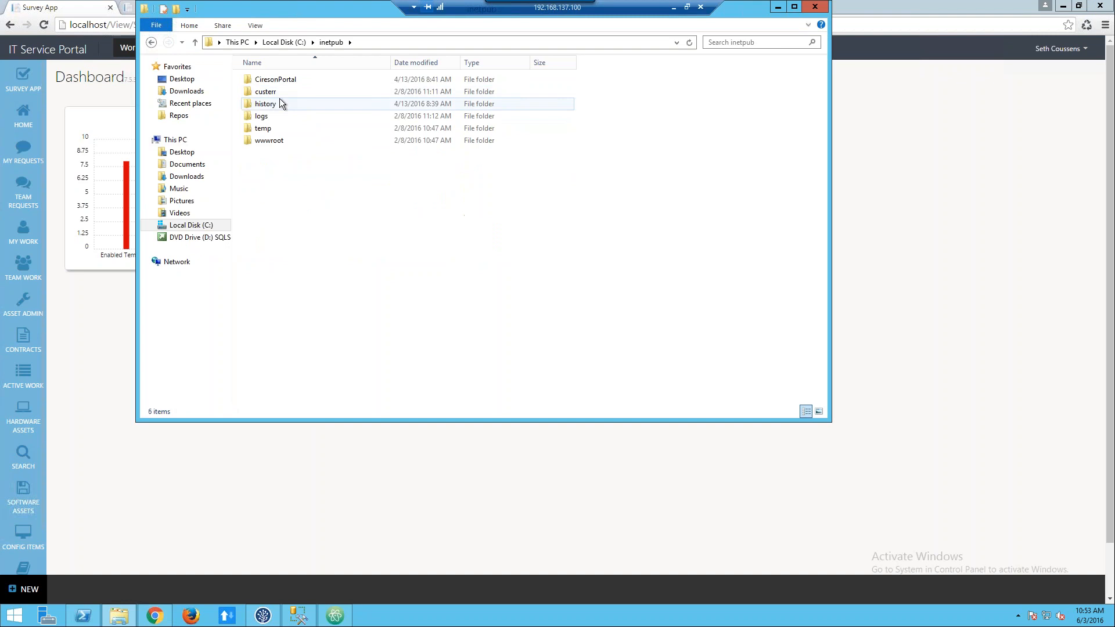
double_click(280, 79)
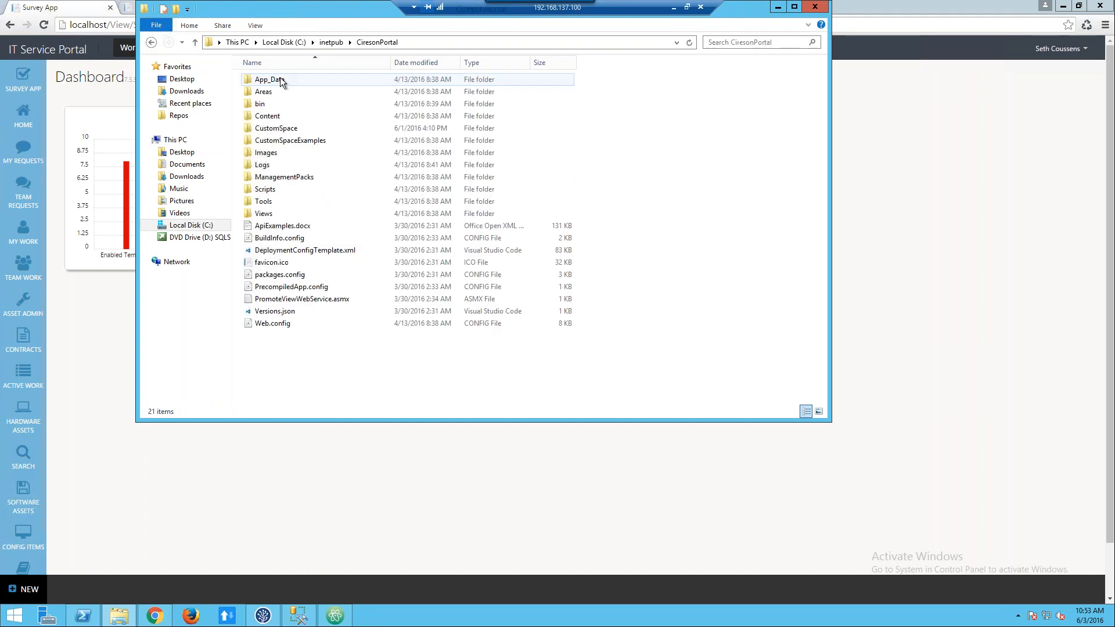
double_click(281, 129)
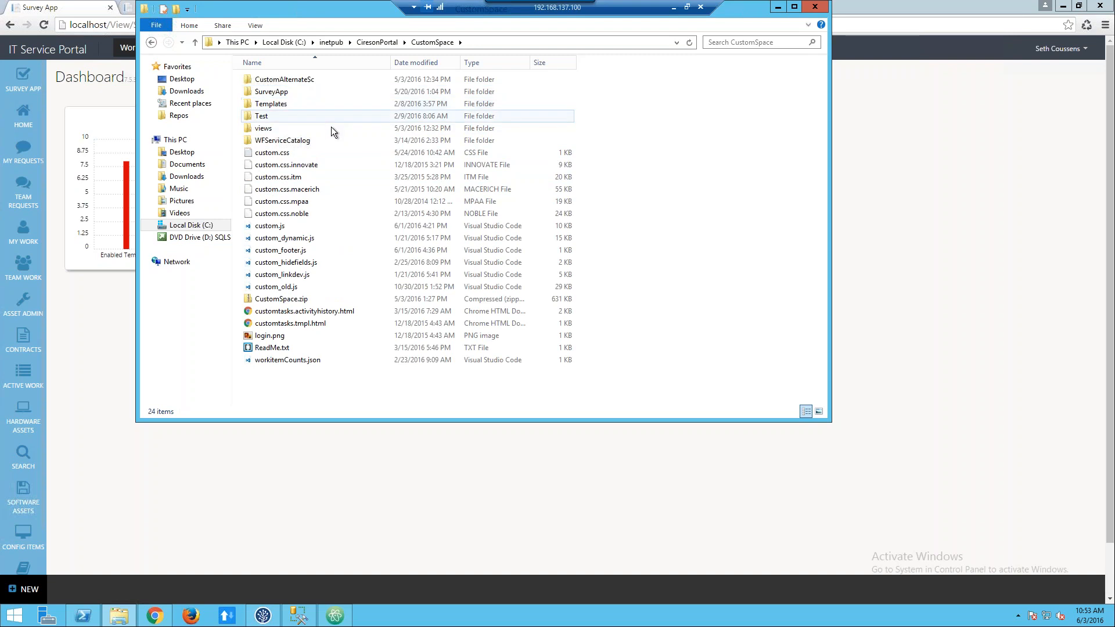
double_click(293, 92)
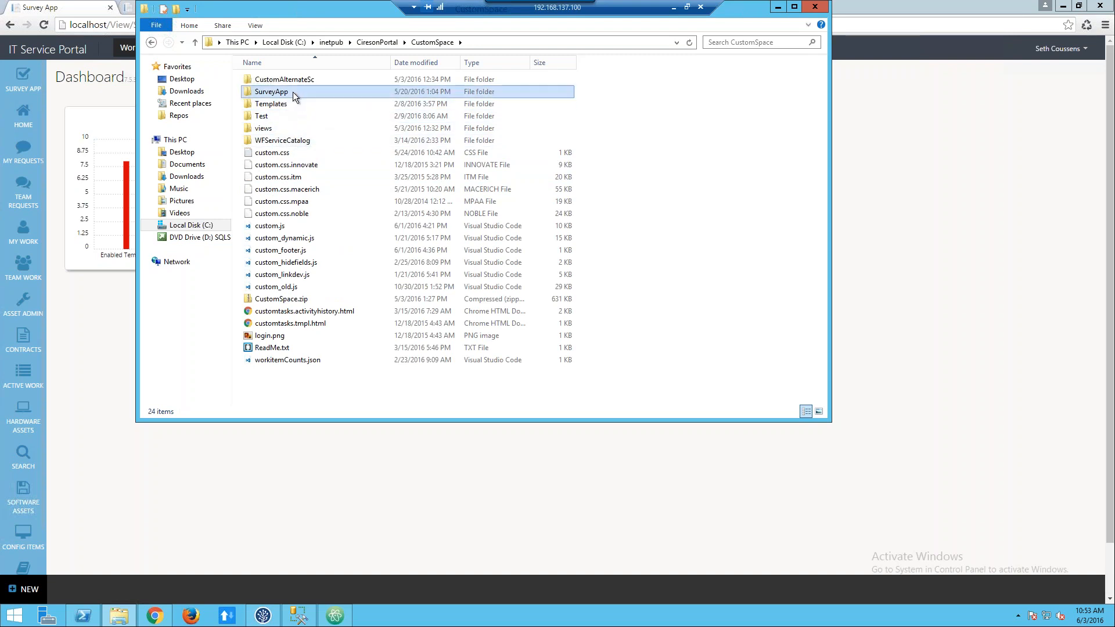
Examine the satisfaction PNG files in SurveyApp's images folder, and go back up to the CustomSpace folder.
double_click(304, 152)
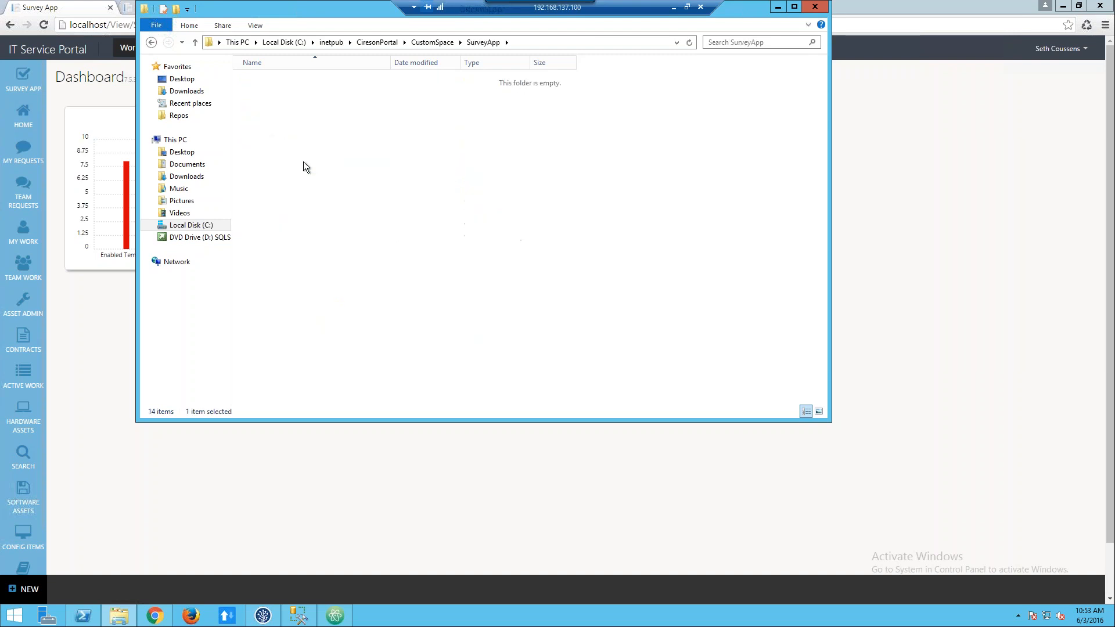
drag(310, 160, 256, 77)
click(316, 172)
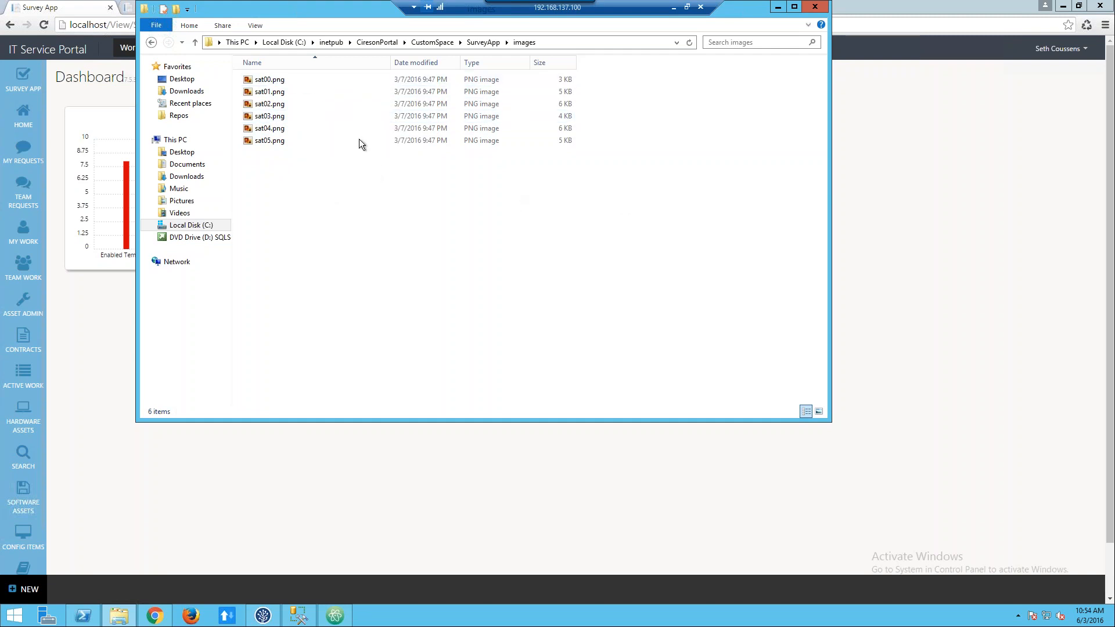
click(494, 41)
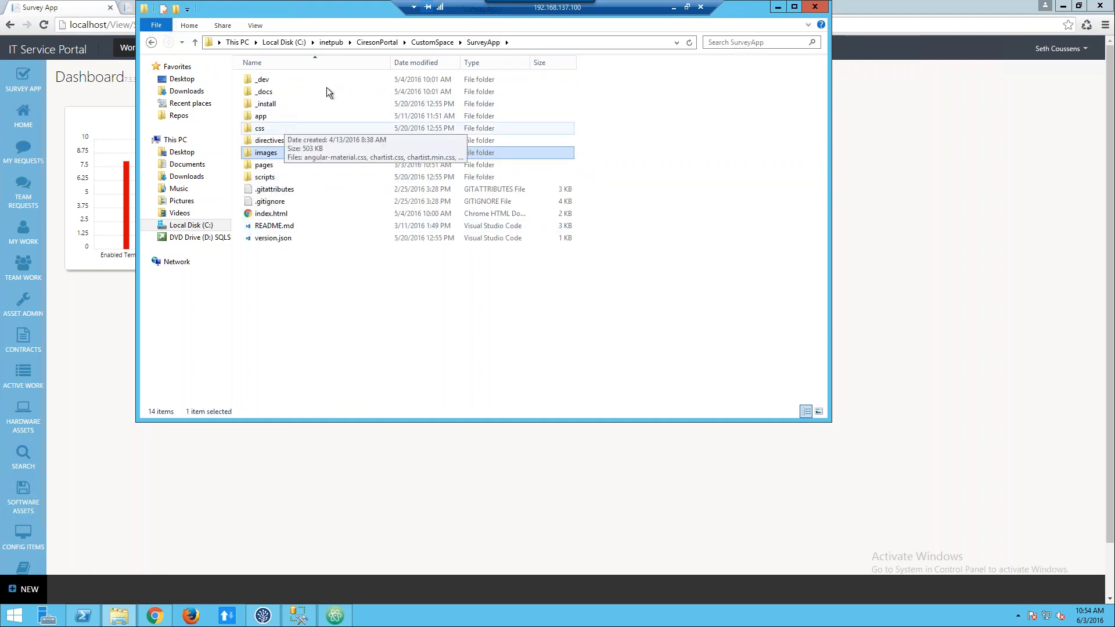
click(432, 42)
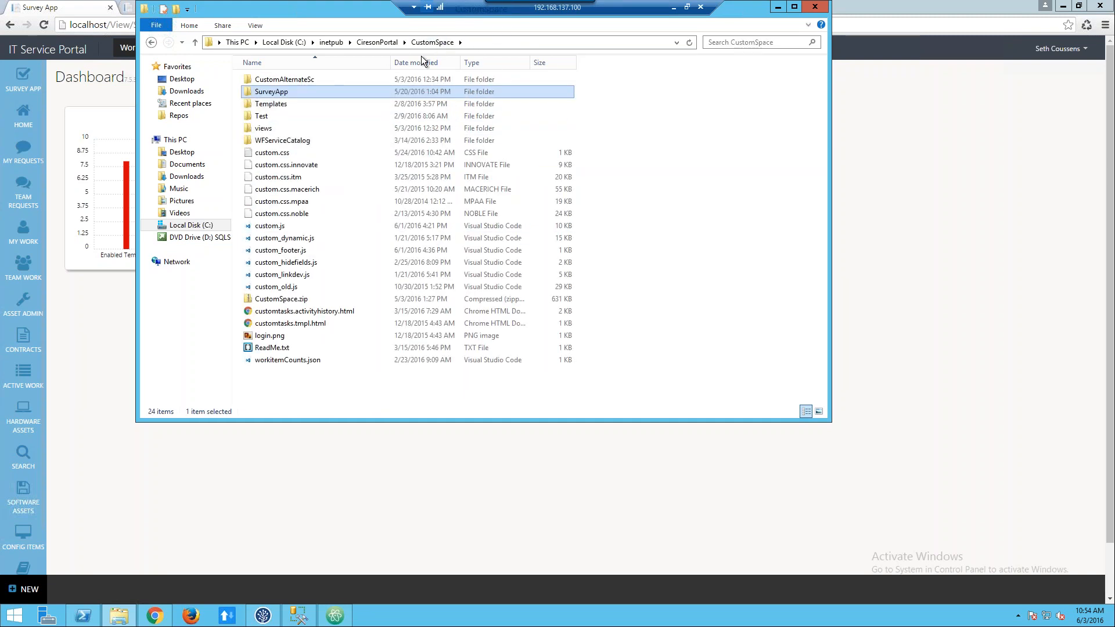
click(291, 156)
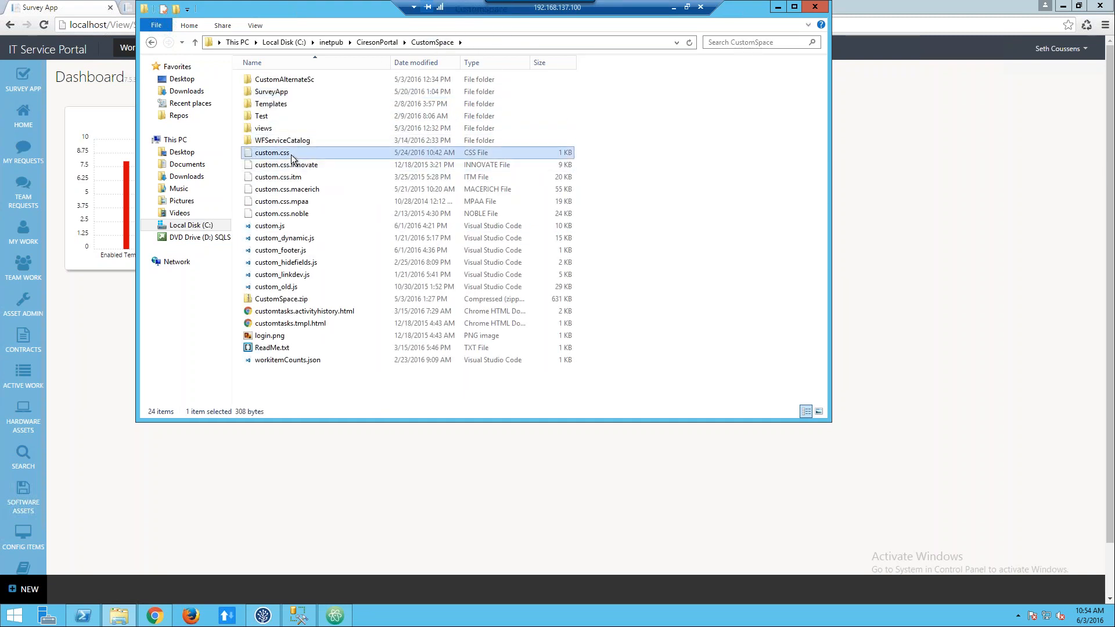
key(Return)
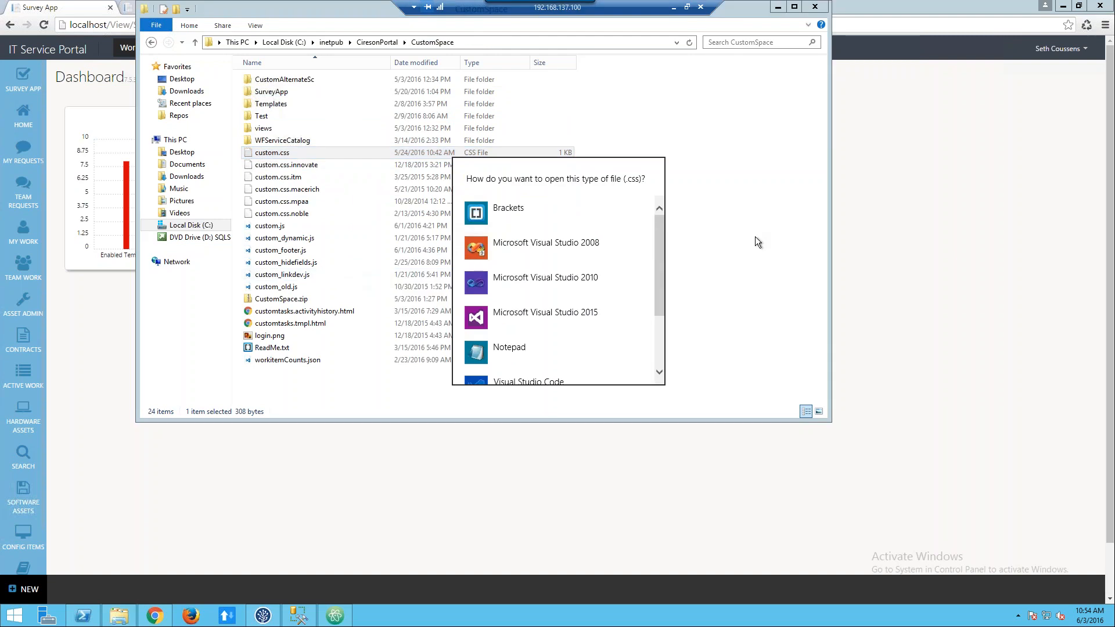
click(756, 235)
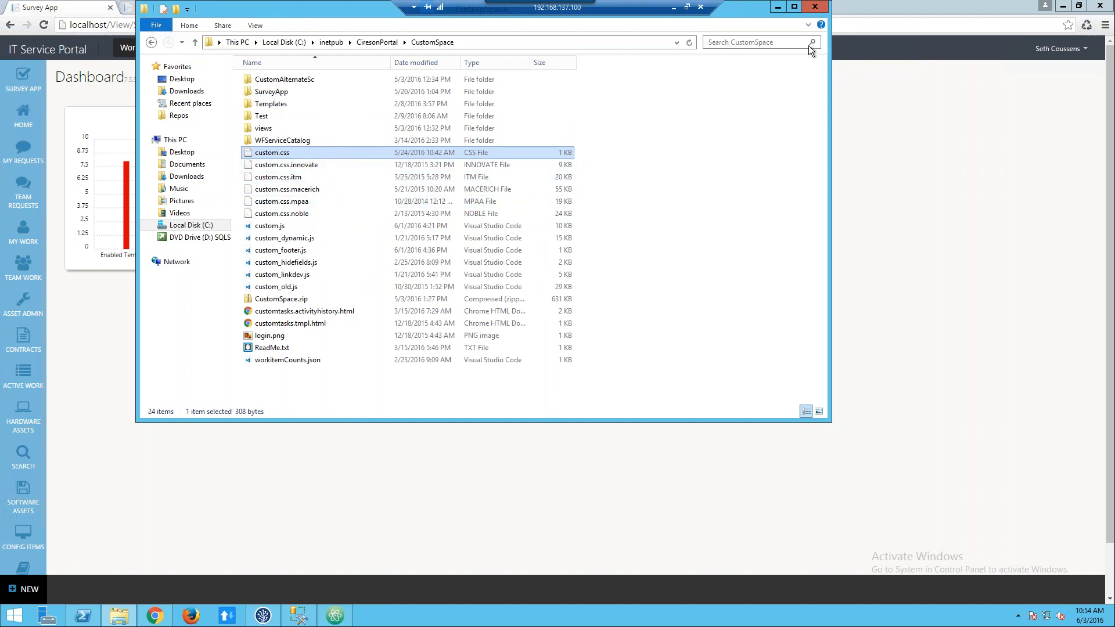
Leave the remote desktop session for the PowerPoint slide show and advance past the Cireson Community slide to the Question & Answer slide.
click(862, 11)
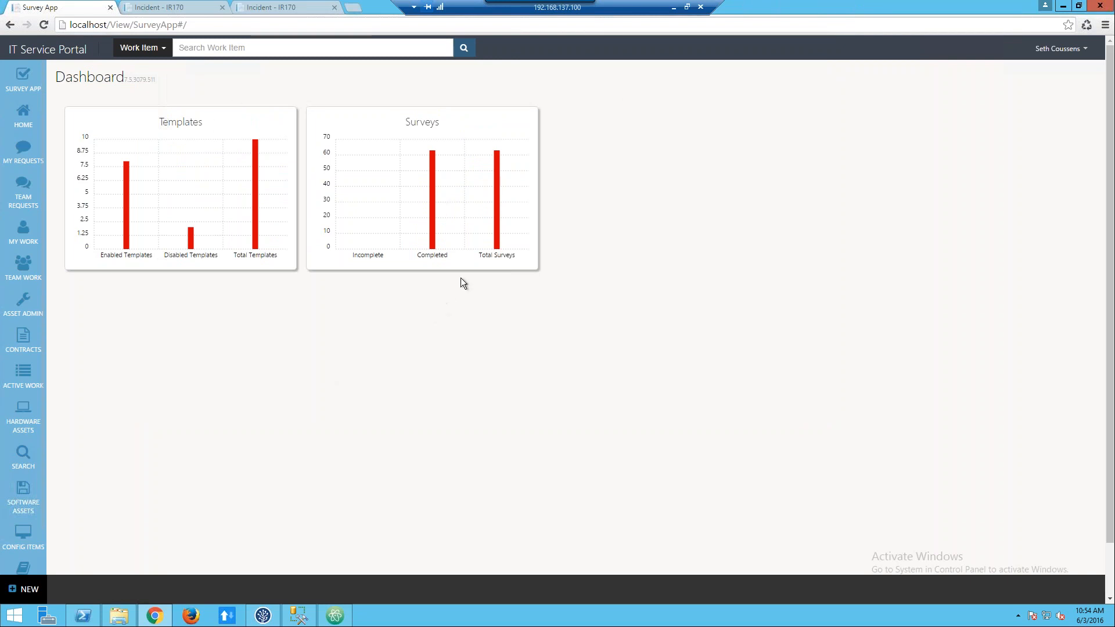
click(674, 8)
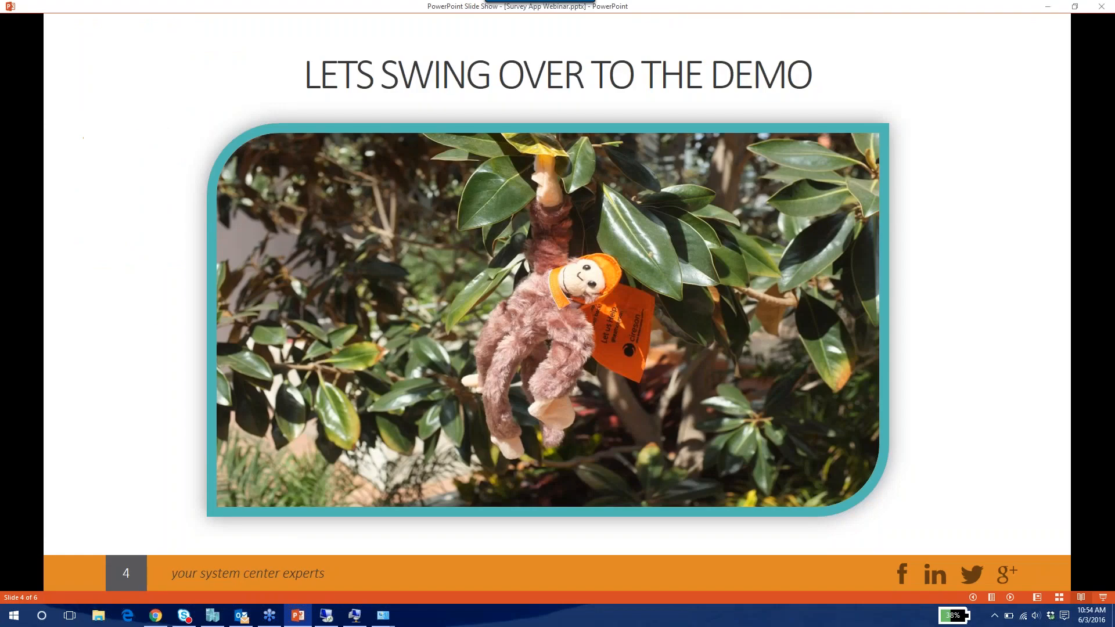
key(Right)
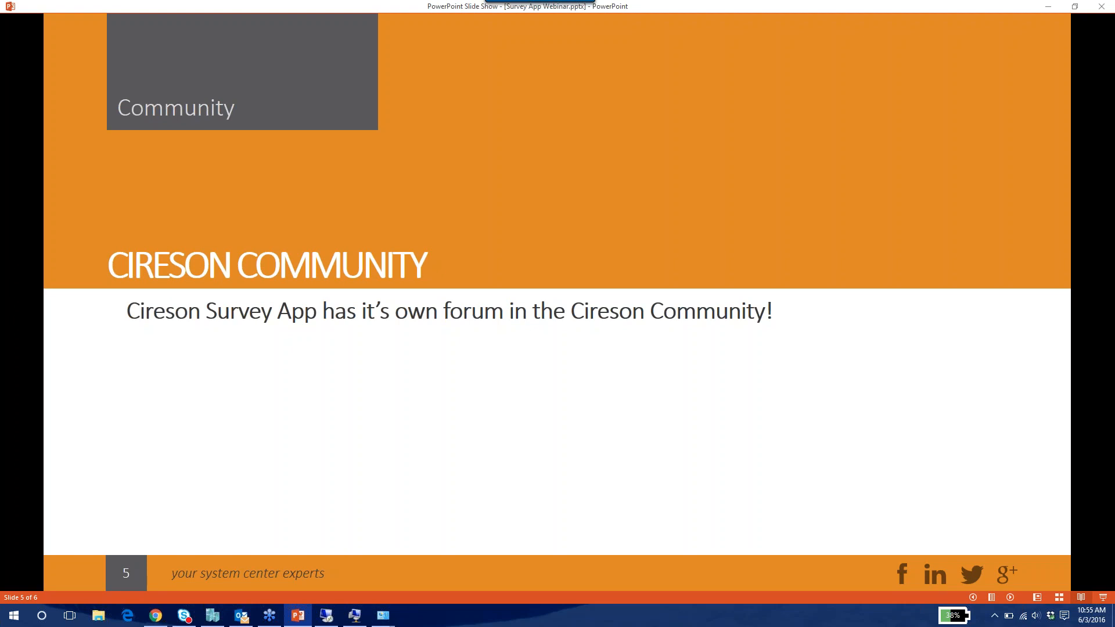
key(Right)
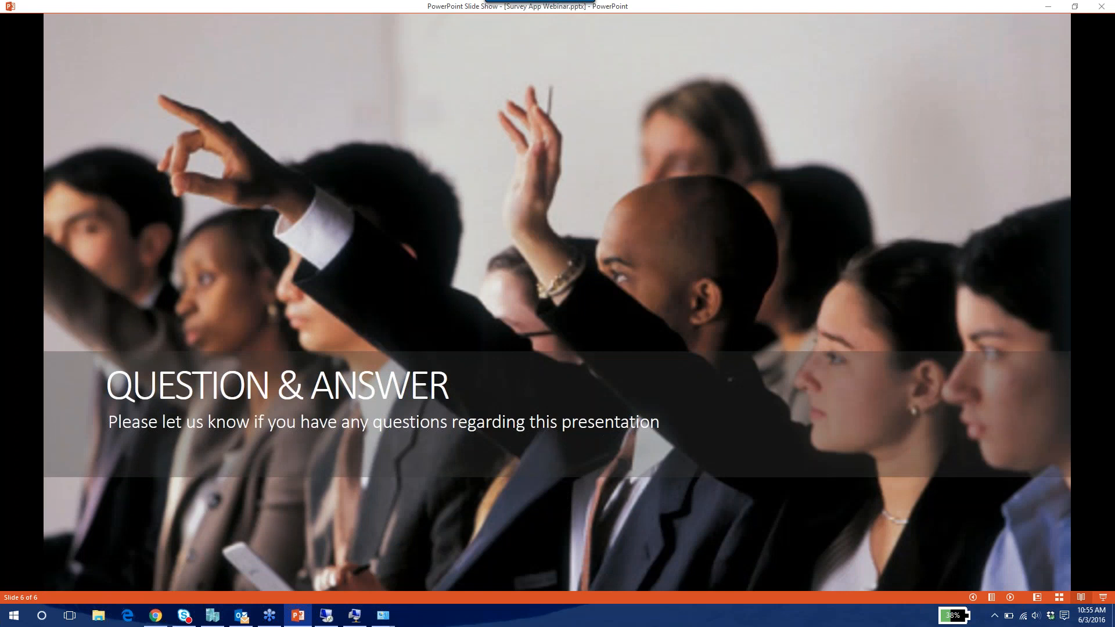
click(1006, 254)
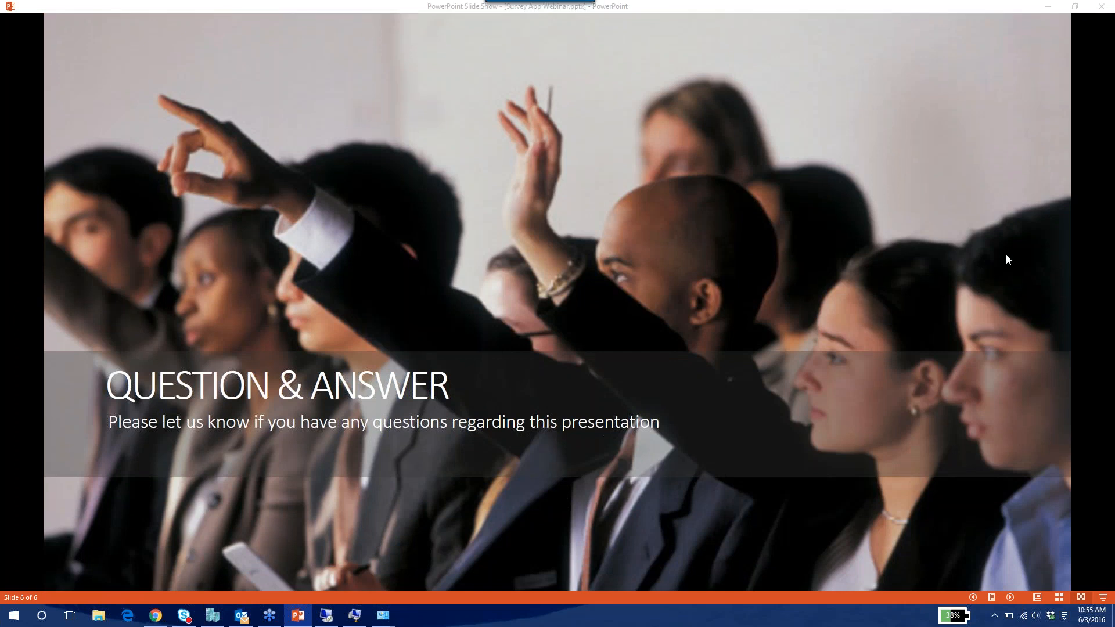